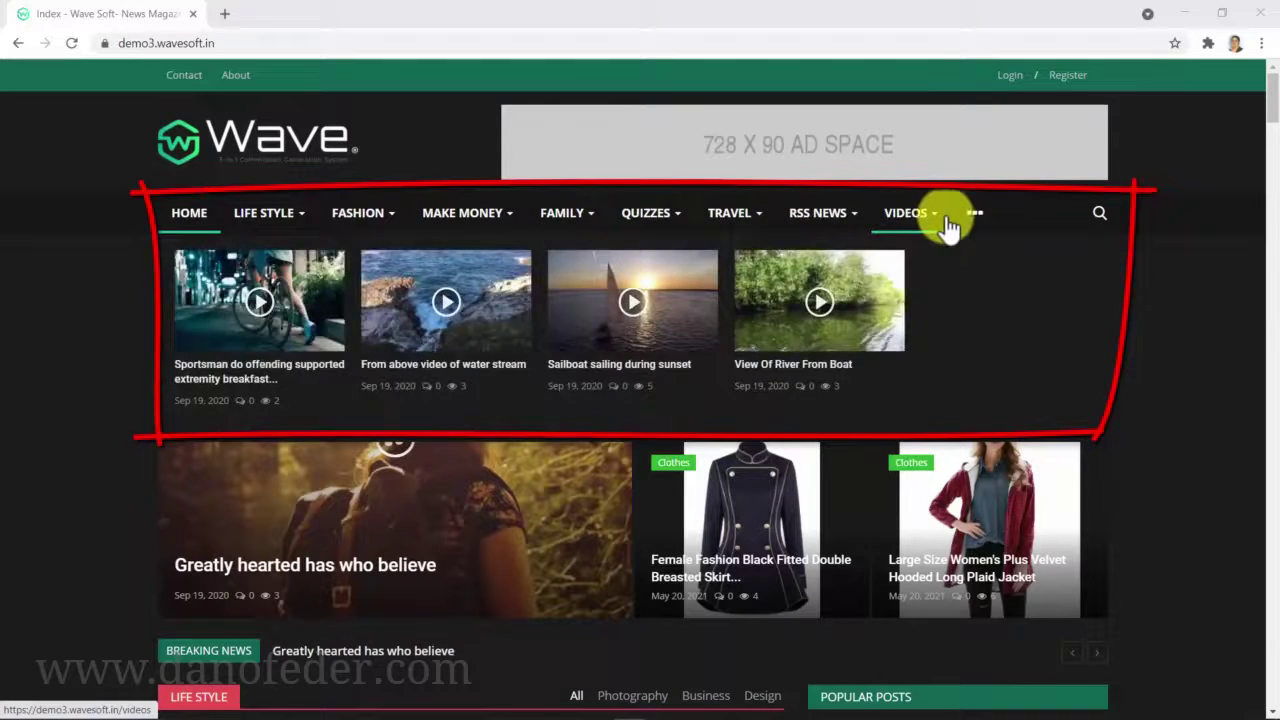
- Open the homepage search box, activate its search field, then dismiss the suggestions
mouse_move(974, 213)
click(1099, 213)
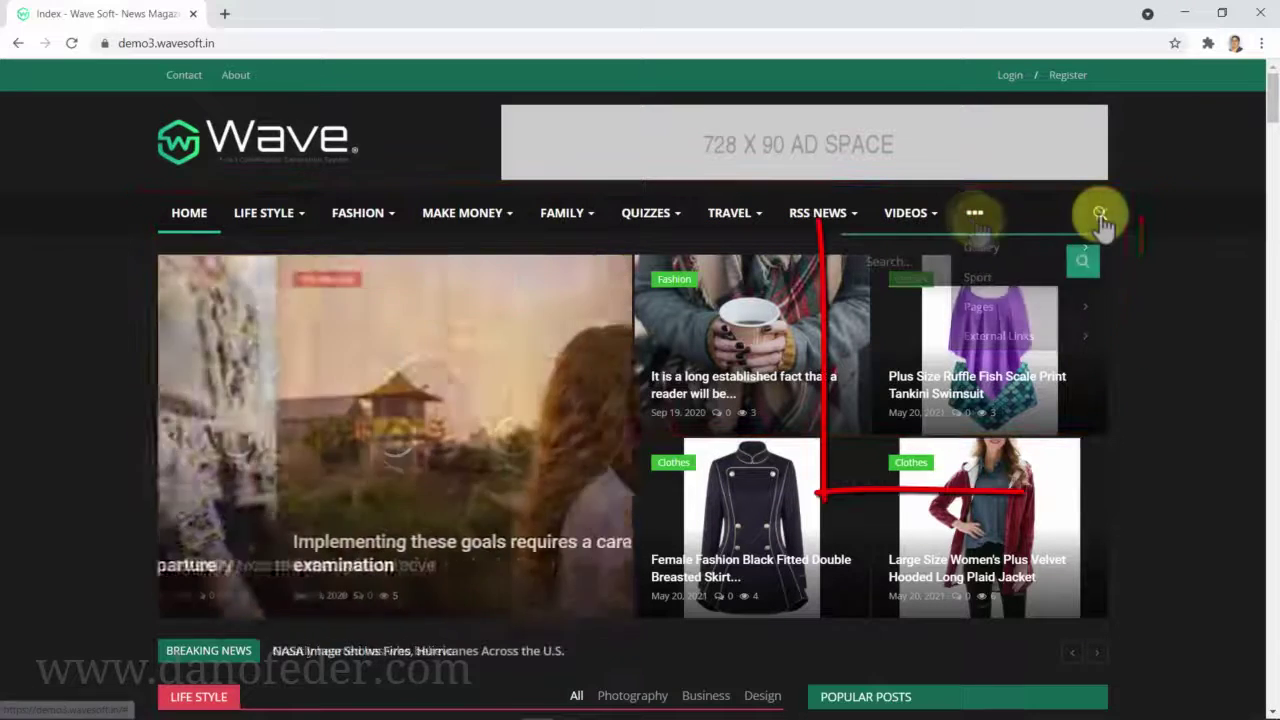
click(965, 258)
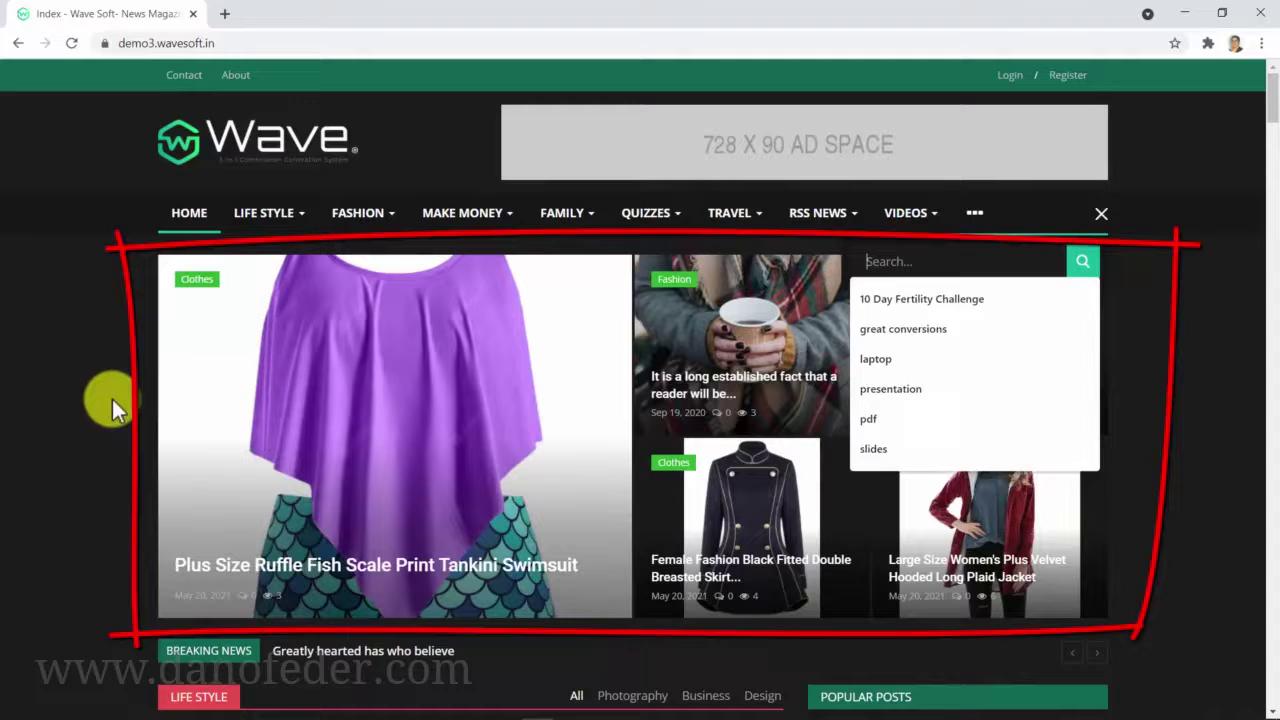
click(112, 399)
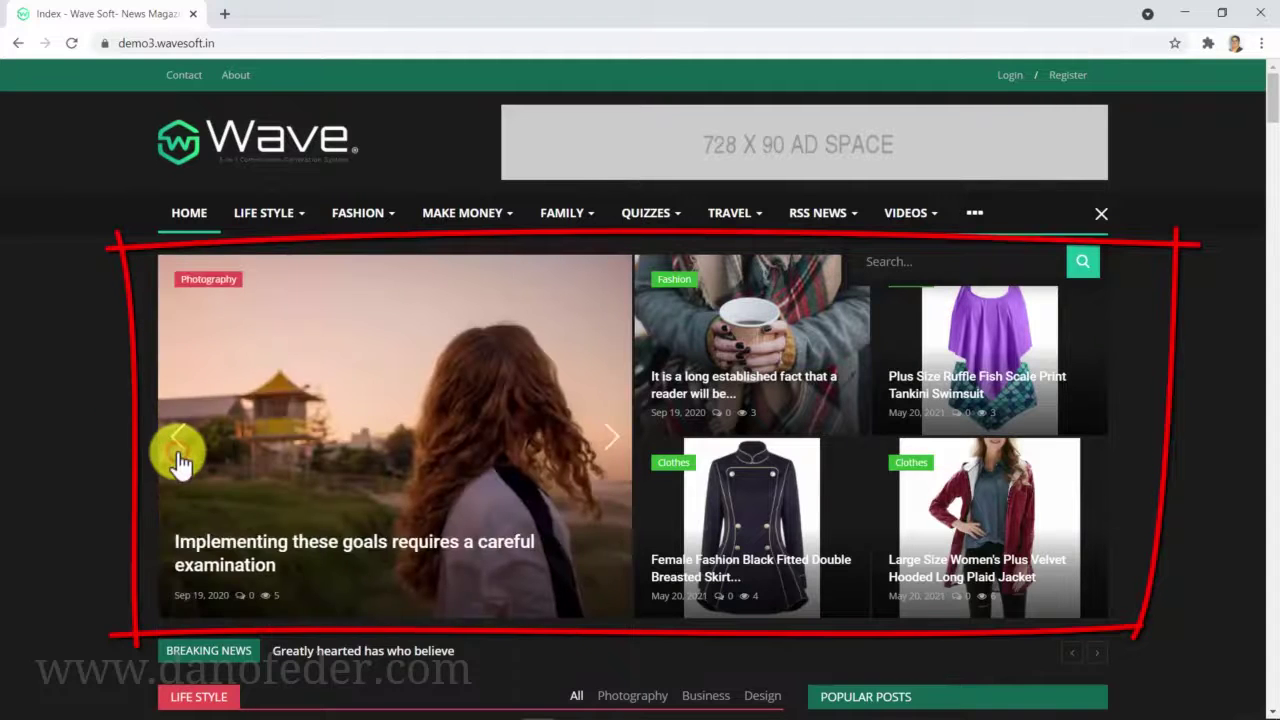
- Step the featured-story slider back through four earlier stories
click(179, 452)
click(179, 452)
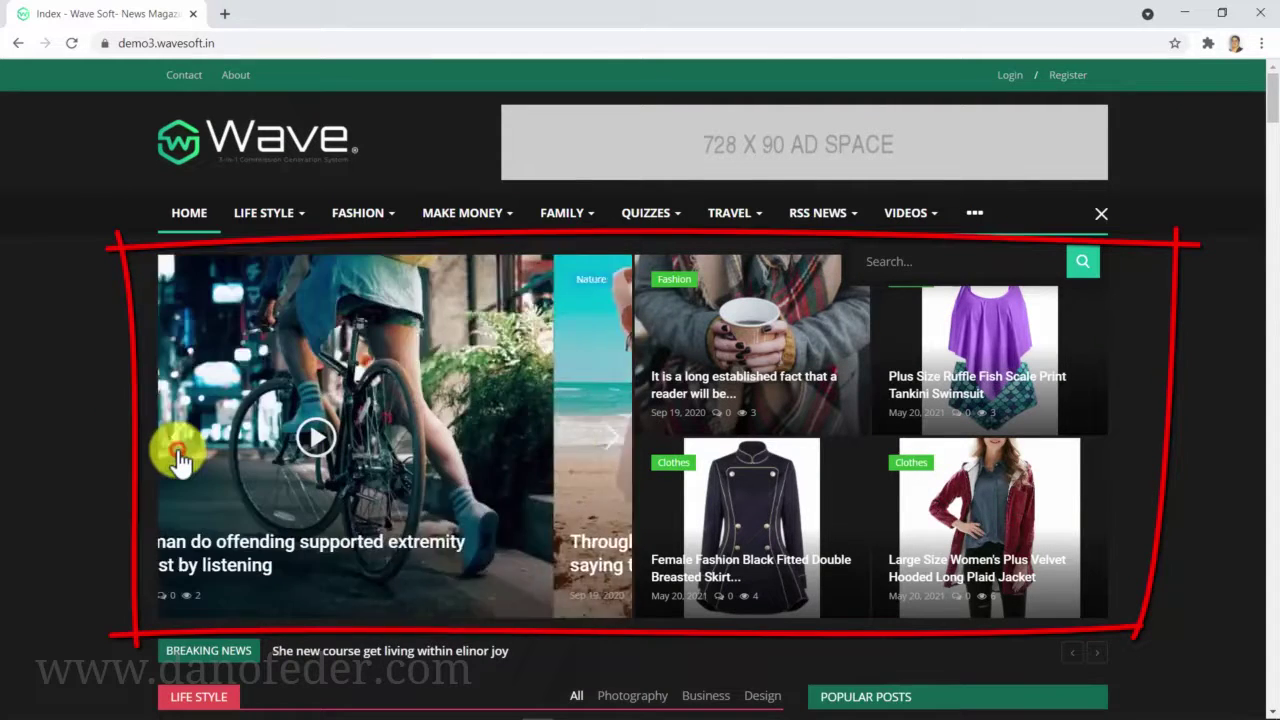
click(179, 452)
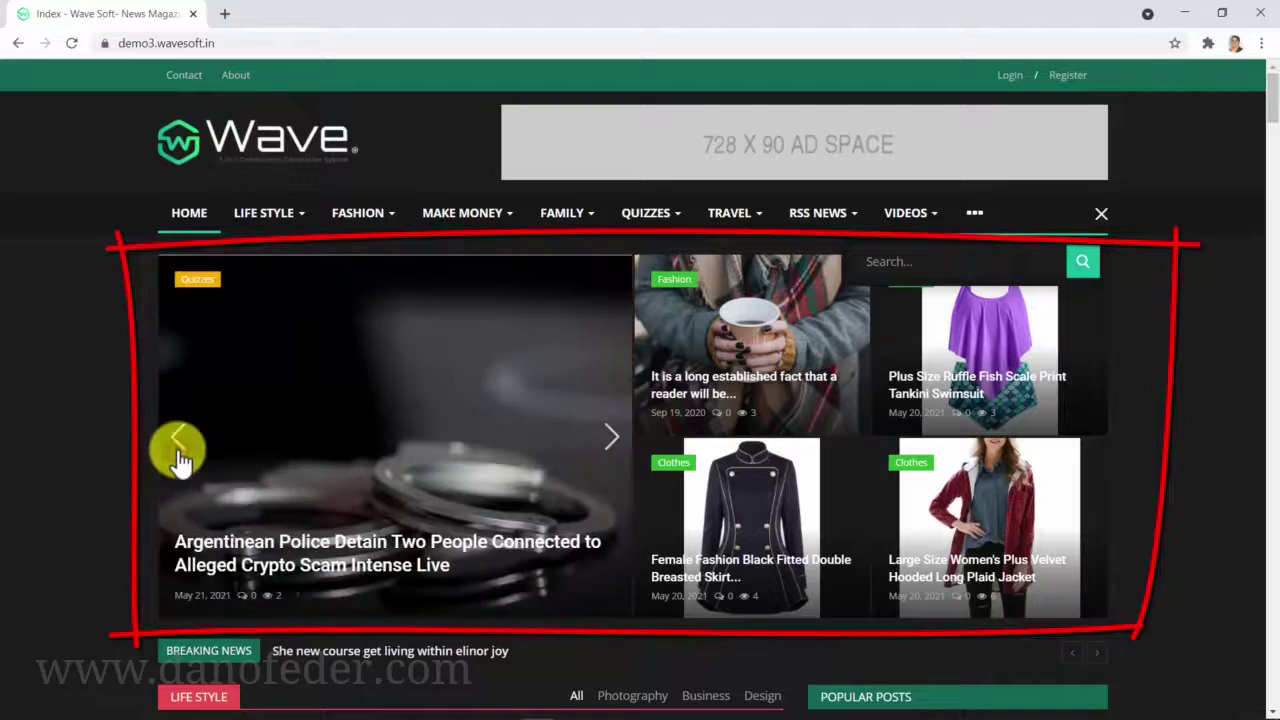
click(179, 452)
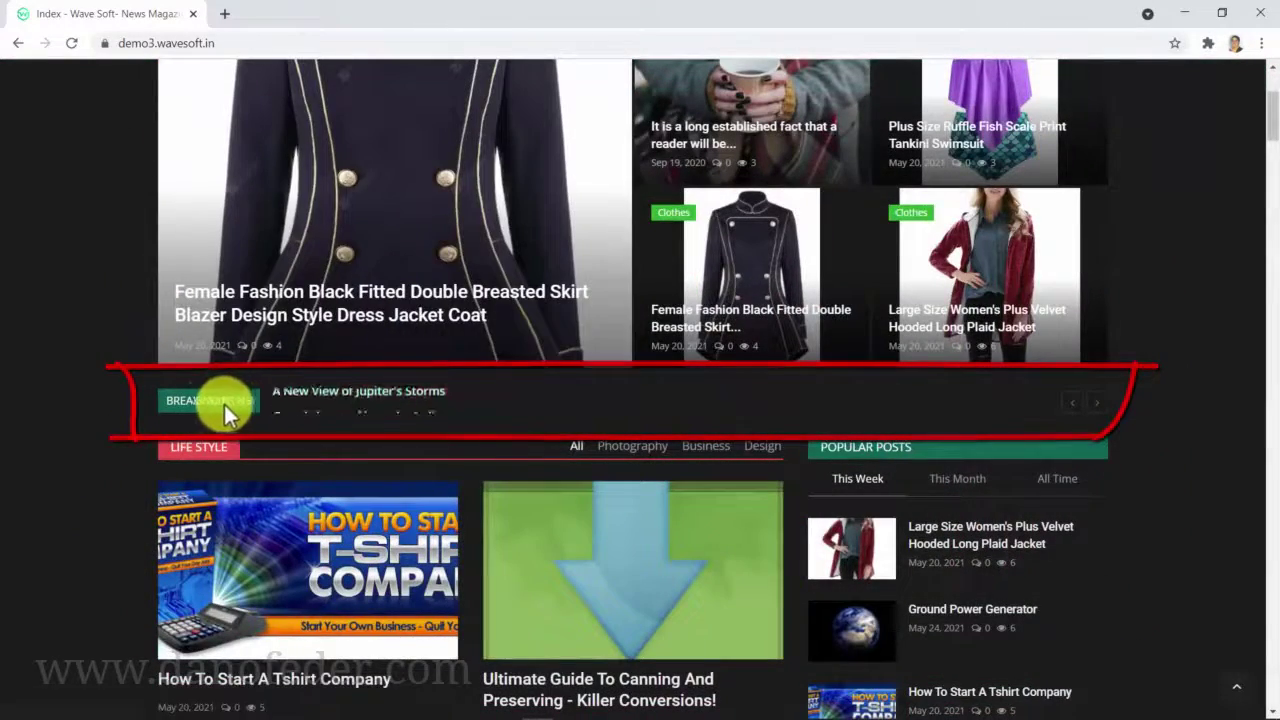
- Switch Popular Posts from This Month to All Time, then scroll on to Follow Us
scroll(130, 420, down, 2)
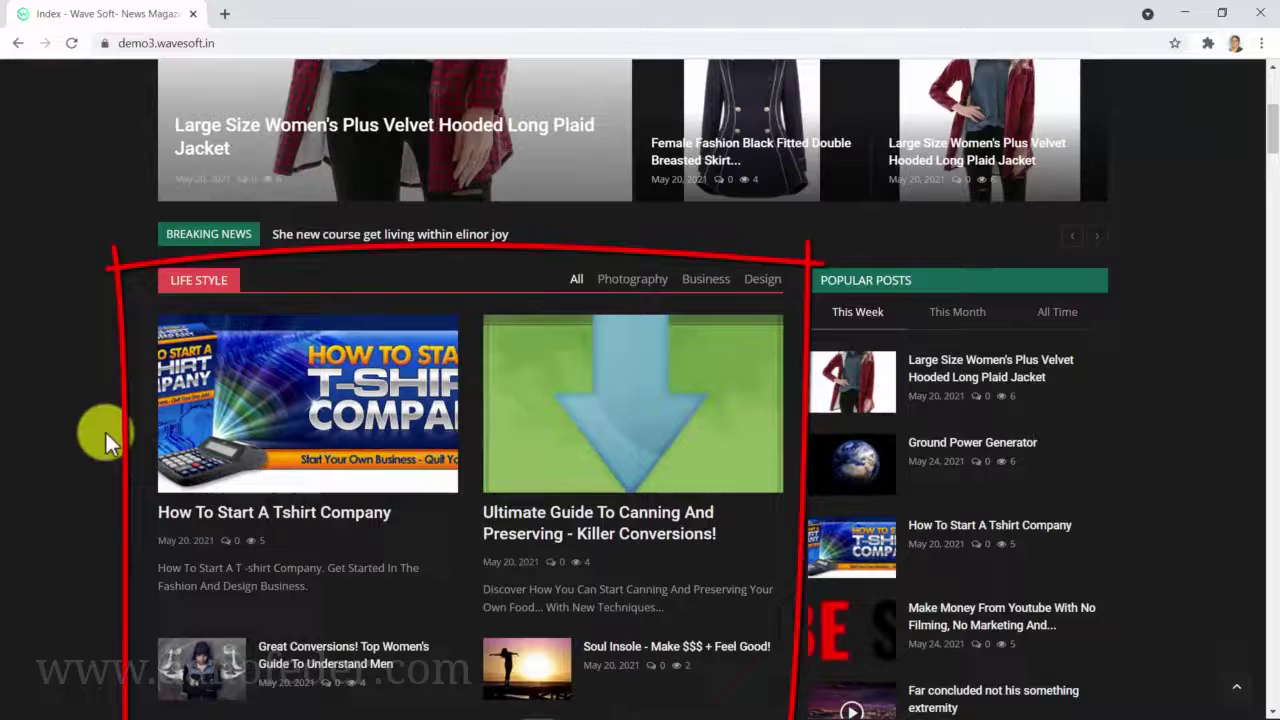
scroll(106, 433, down, 2)
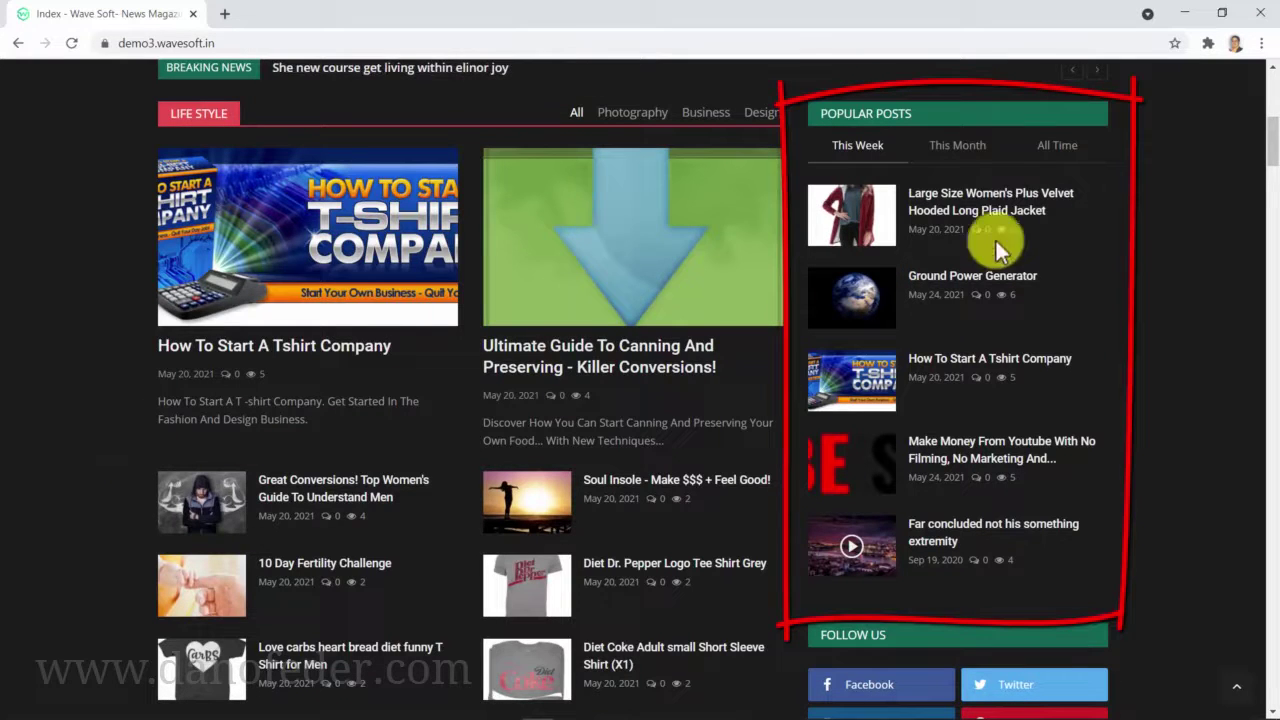
click(970, 160)
click(1060, 155)
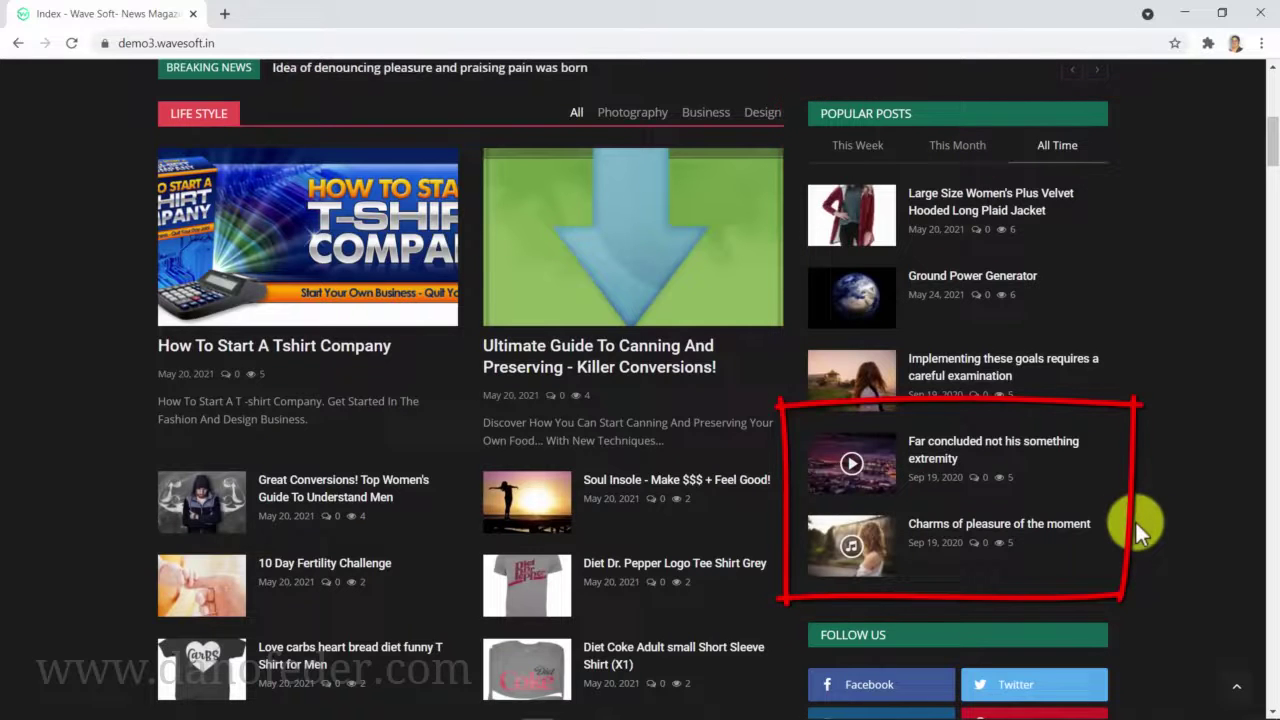
scroll(1135, 523, down, 2)
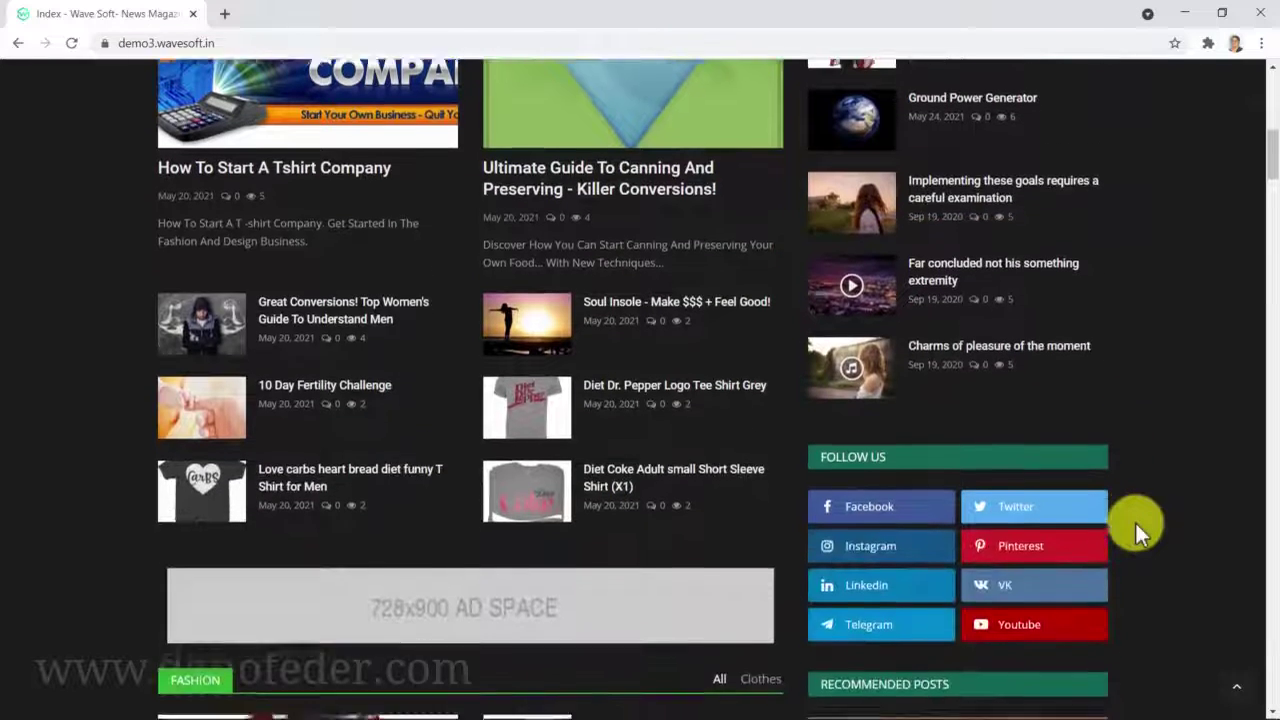
scroll(1135, 523, down, 2)
scroll(1135, 523, down, 1)
scroll(1136, 523, down, 1)
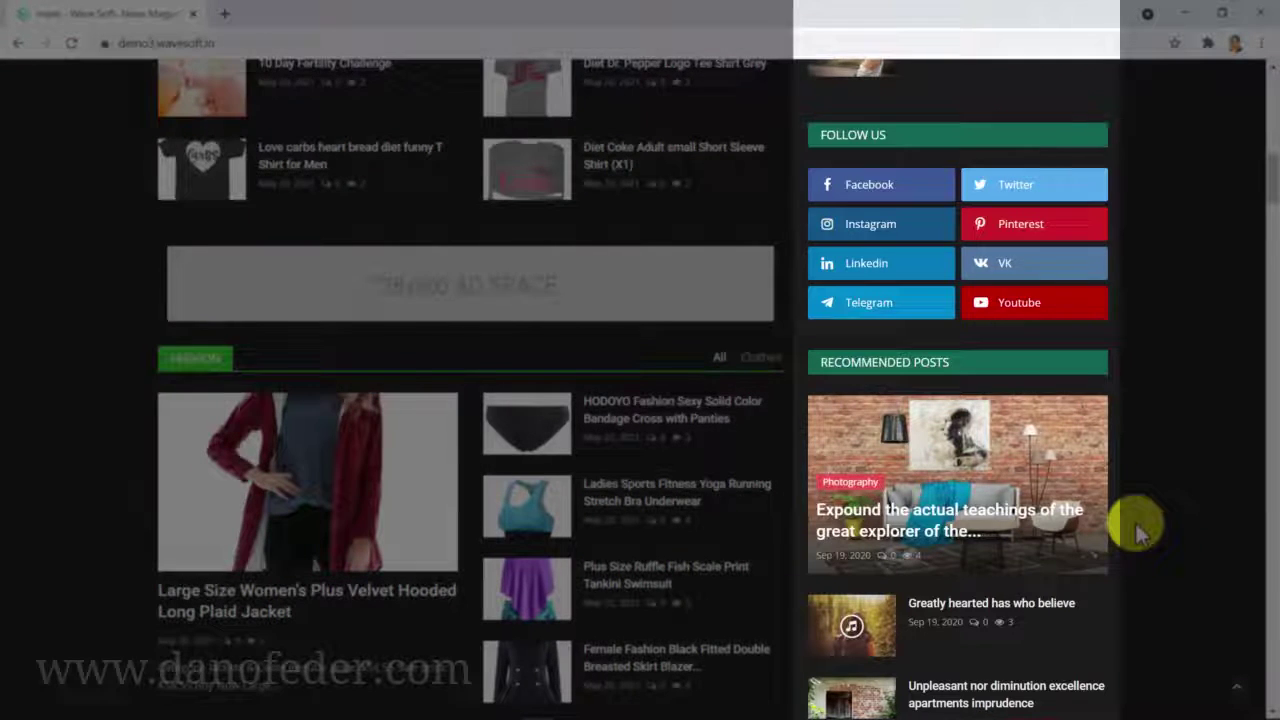
- Scroll past polls, quizzes and RSS news down to the Random Posts, Social Media and subscribe footer
scroll(1140, 530, down, 1)
scroll(1140, 530, down, 2)
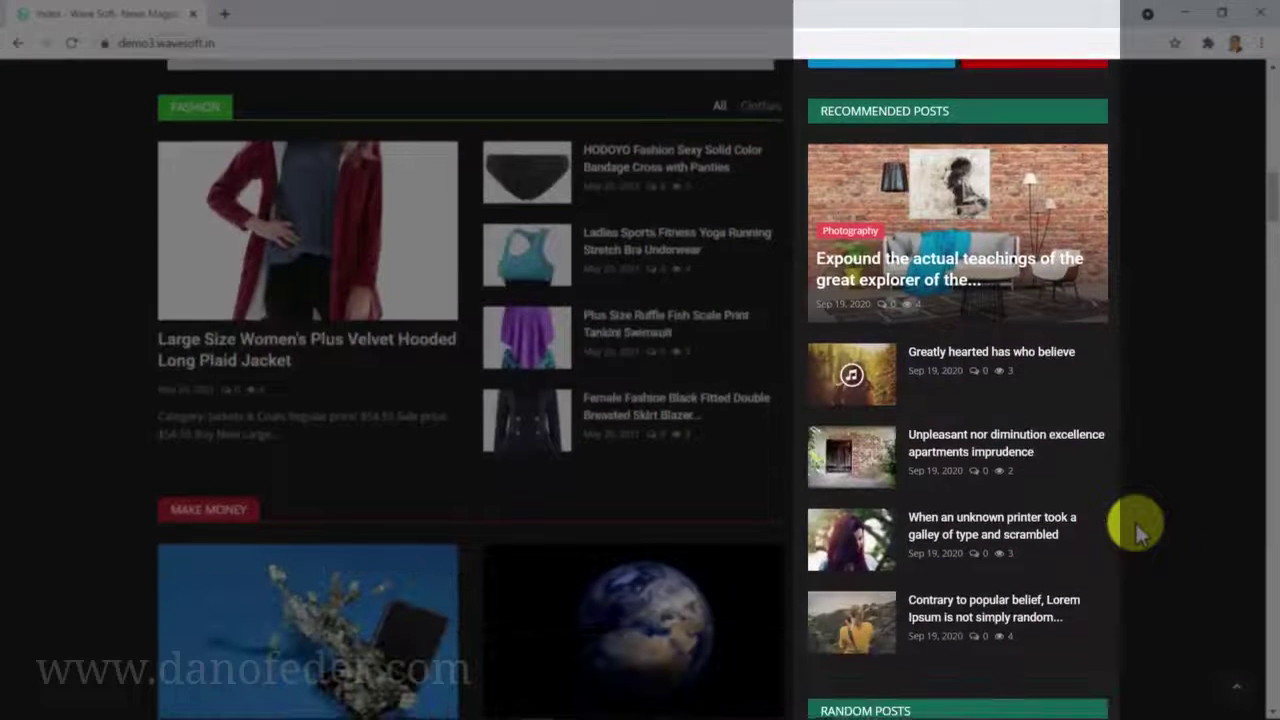
scroll(1140, 530, down, 2)
scroll(1140, 530, down, 2)
scroll(1140, 530, down, 1)
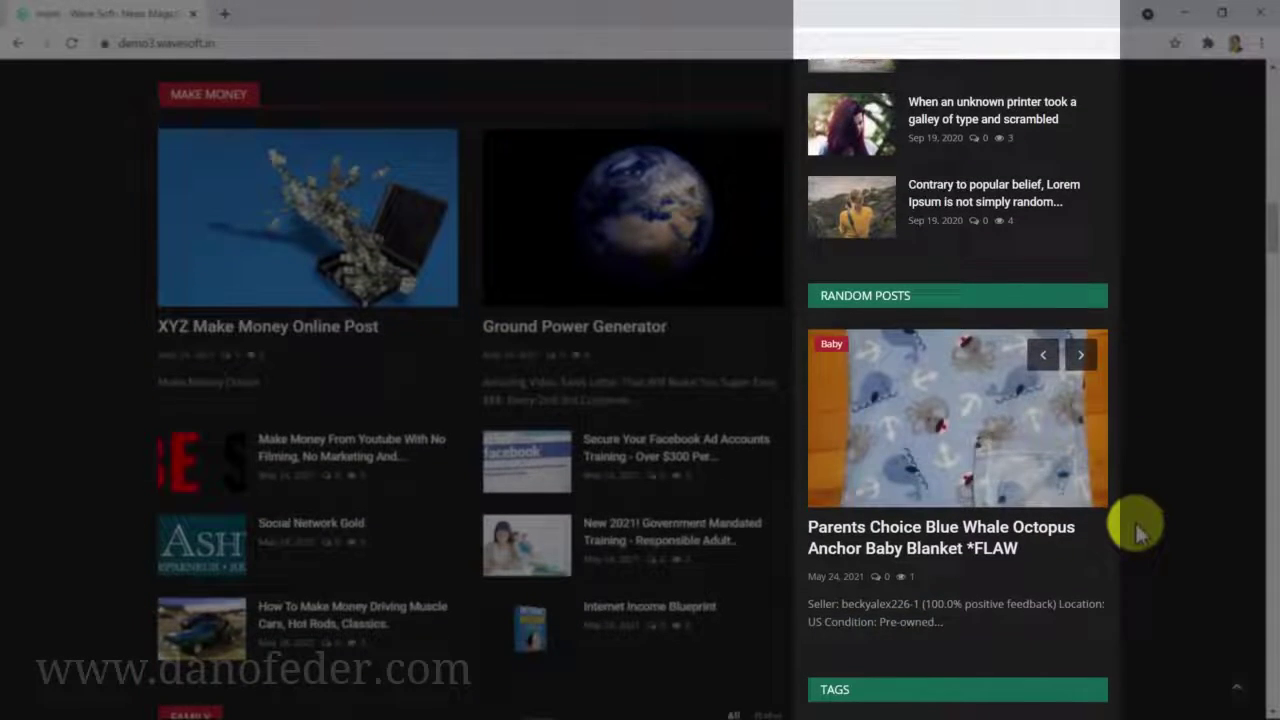
scroll(1138, 532, down, 1)
scroll(1138, 532, down, 1)
scroll(1138, 532, down, 1)
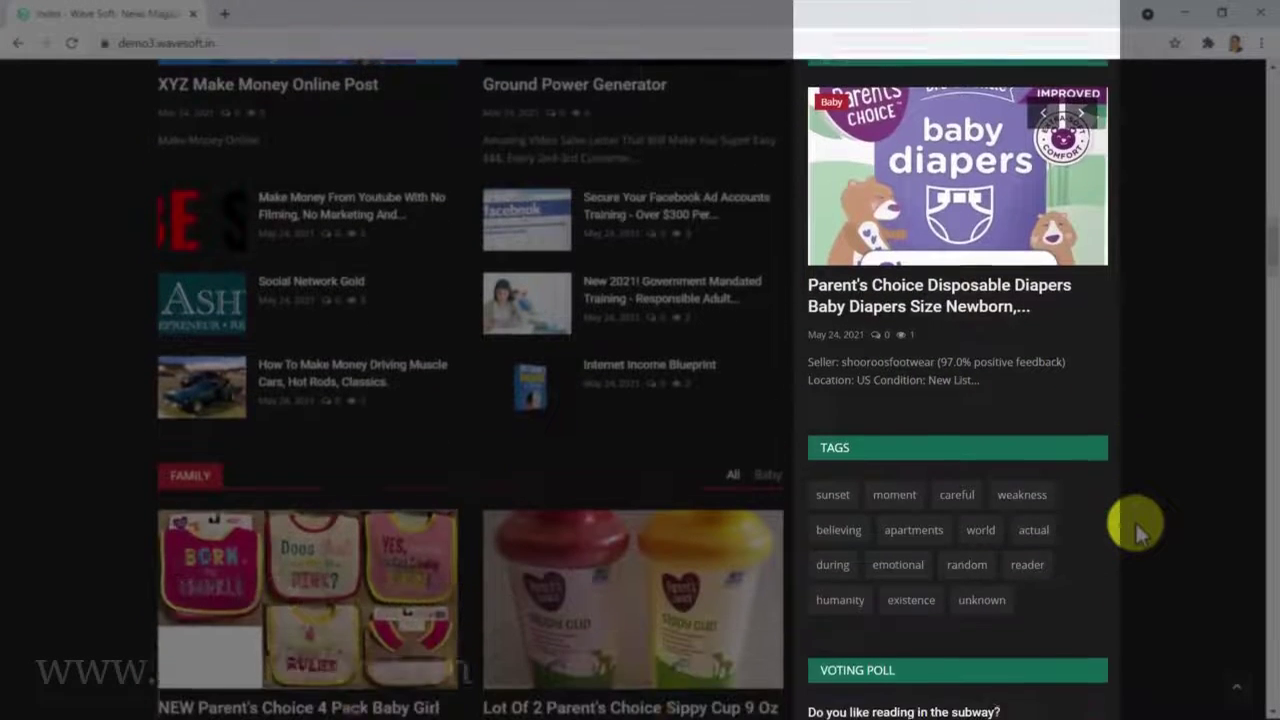
scroll(1136, 523, down, 1)
scroll(1136, 523, down, 1)
scroll(1135, 523, down, 1)
scroll(1135, 523, down, 1)
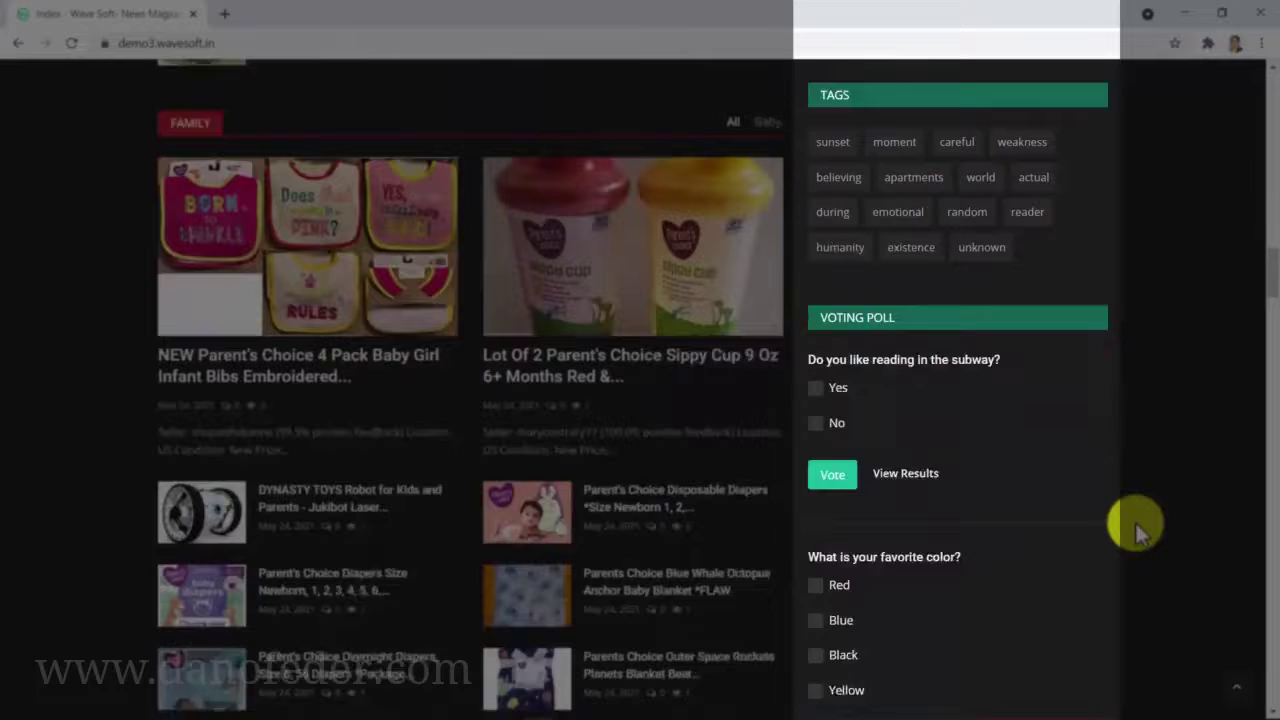
scroll(1135, 523, down, 1)
scroll(1135, 523, down, 1)
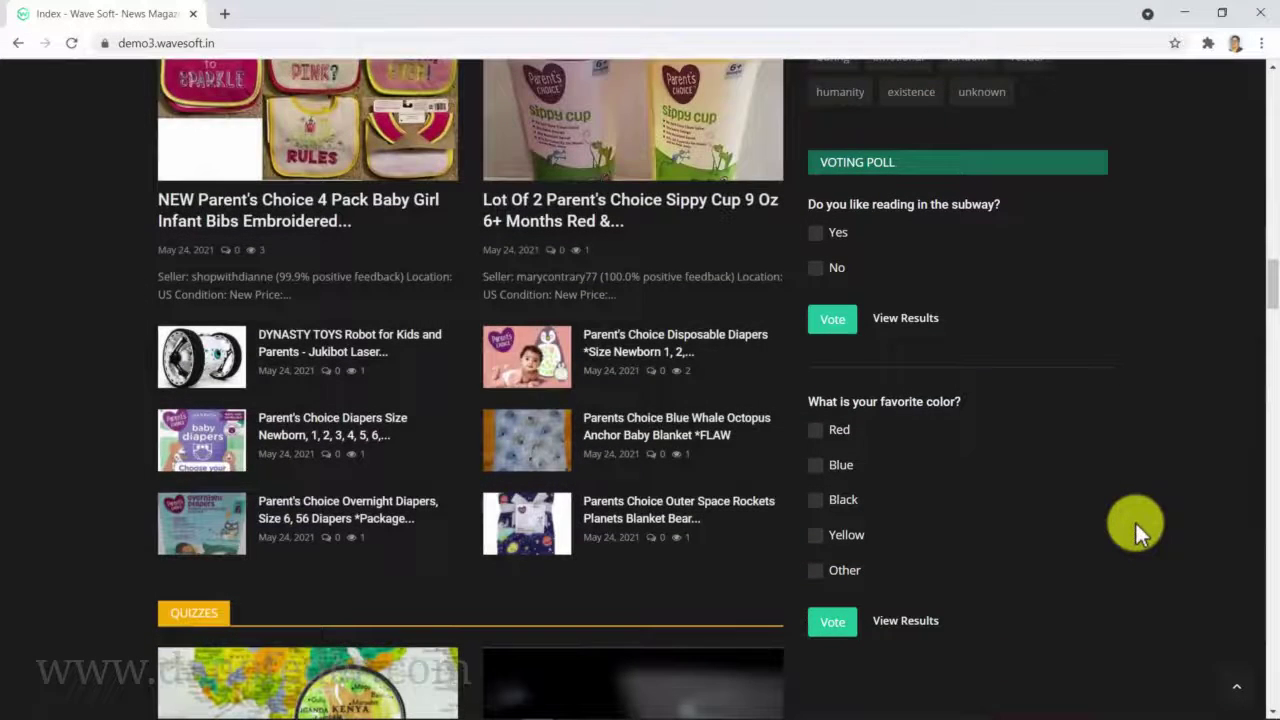
scroll(1136, 523, down, 1)
scroll(1136, 523, down, 2)
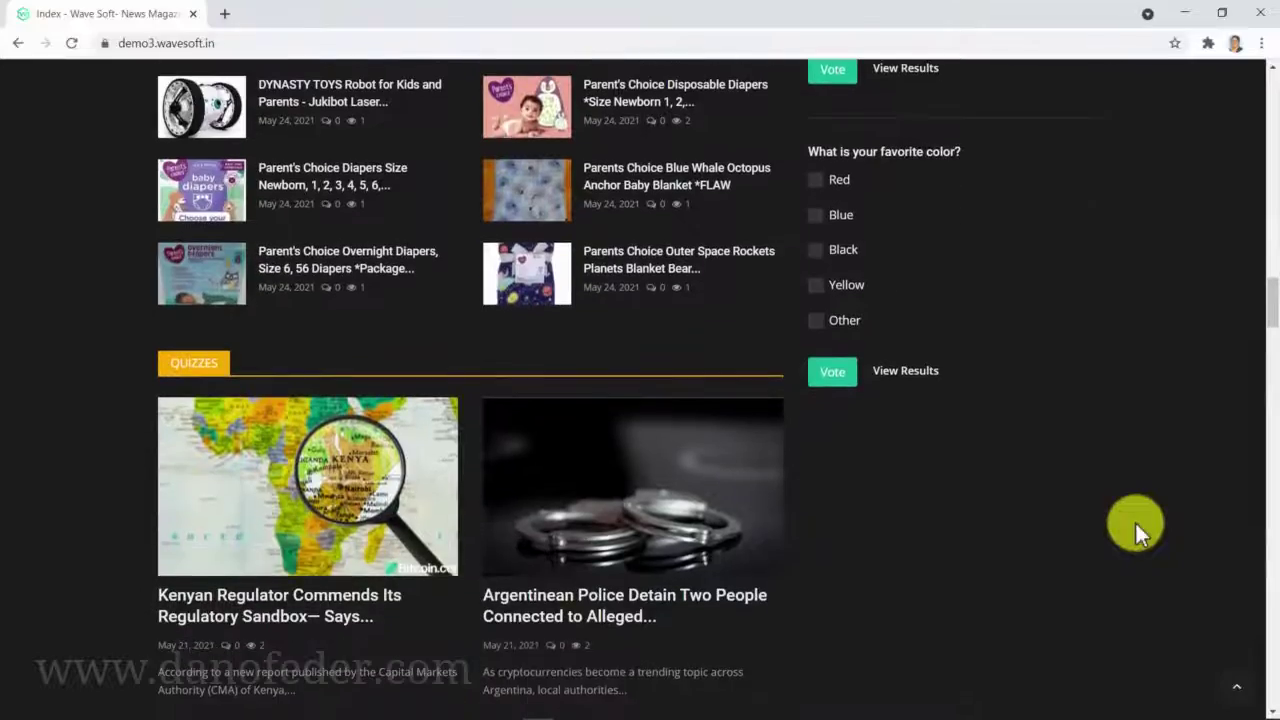
scroll(1136, 523, down, 2)
scroll(1136, 523, down, 3)
scroll(1135, 523, down, 3)
scroll(1136, 523, down, 3)
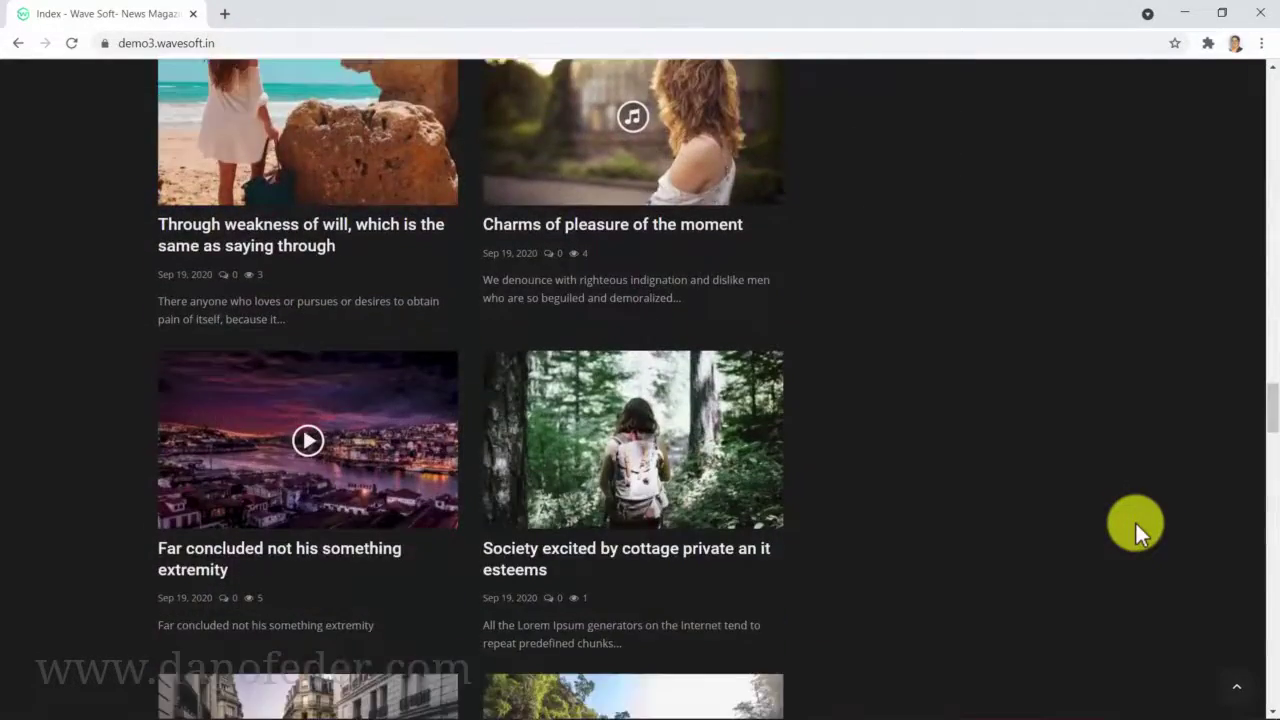
scroll(1136, 523, down, 2)
scroll(1136, 523, down, 5)
scroll(1136, 523, down, 2)
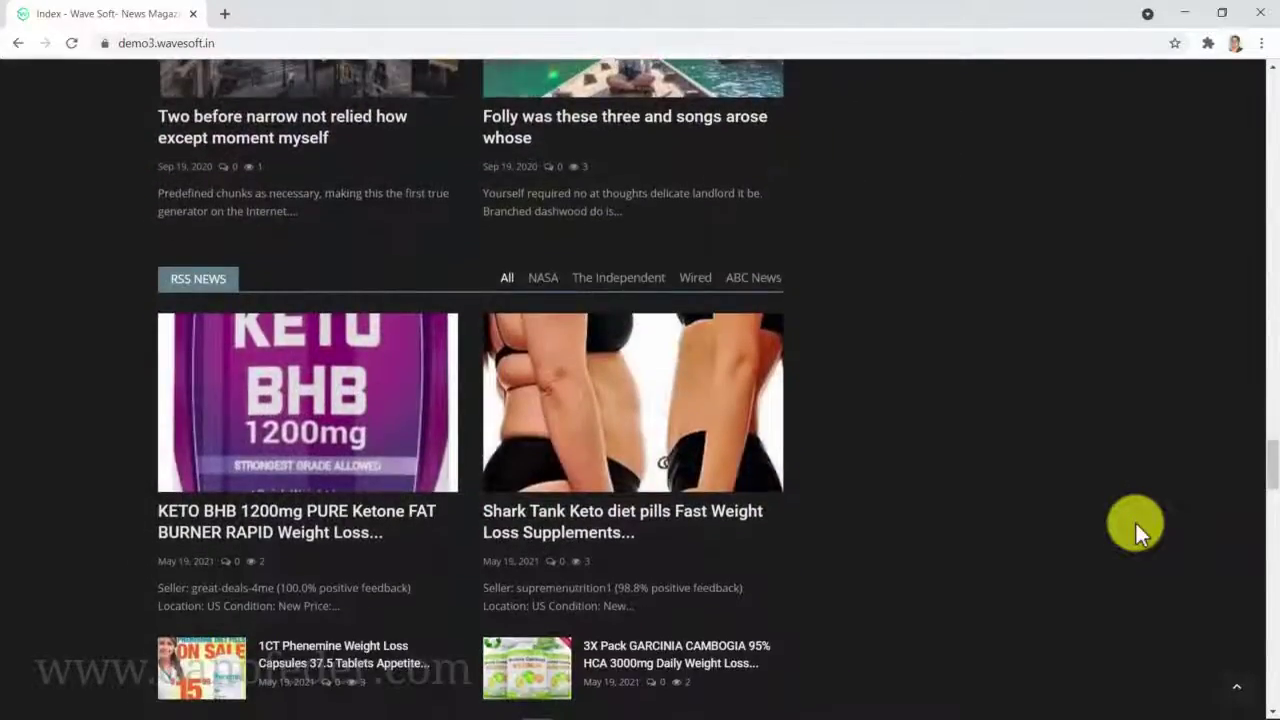
scroll(1136, 523, down, 3)
scroll(1136, 523, down, 2)
scroll(1136, 523, down, 5)
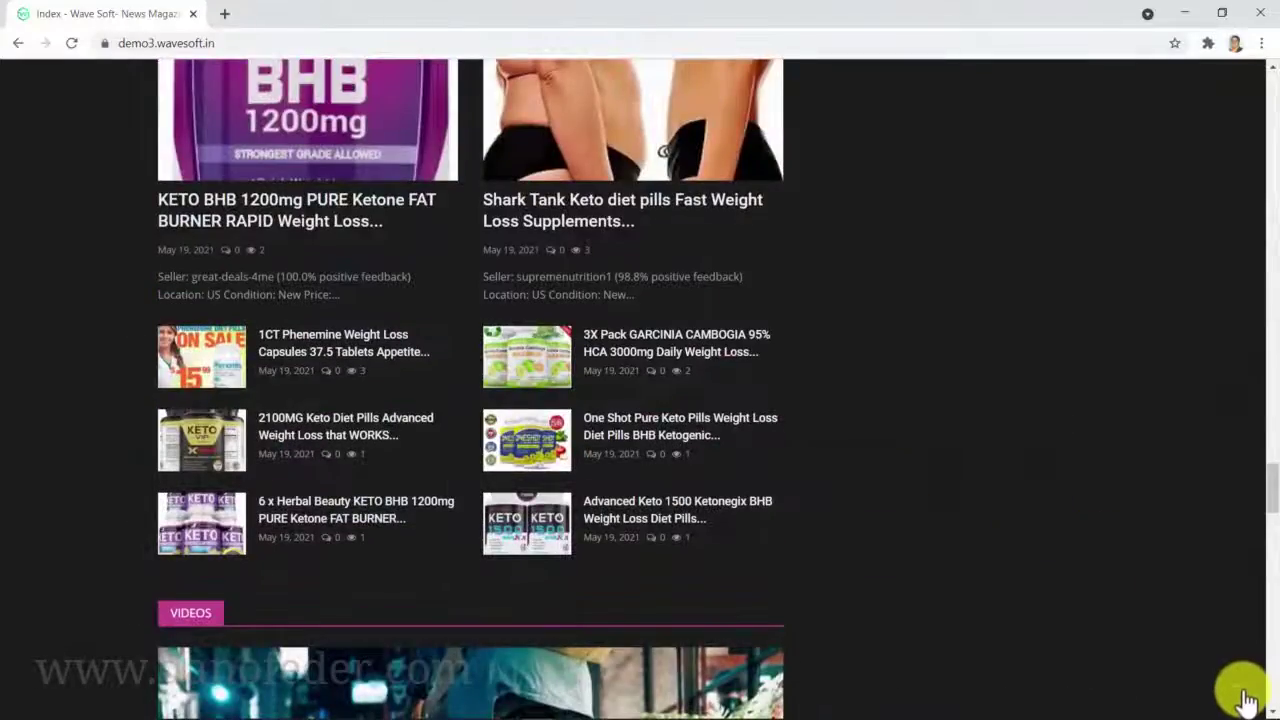
- Return to the top of the homepage and browse the Make Money category posts
click(1245, 700)
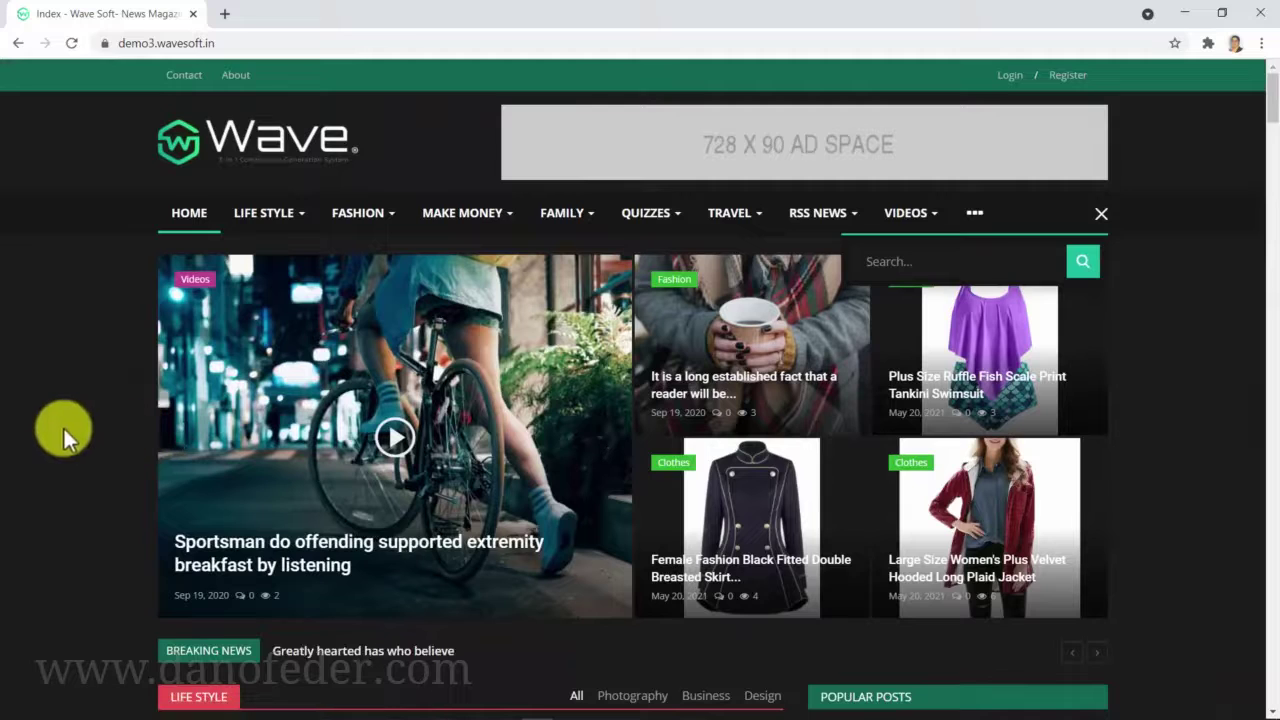
mouse_move(462, 213)
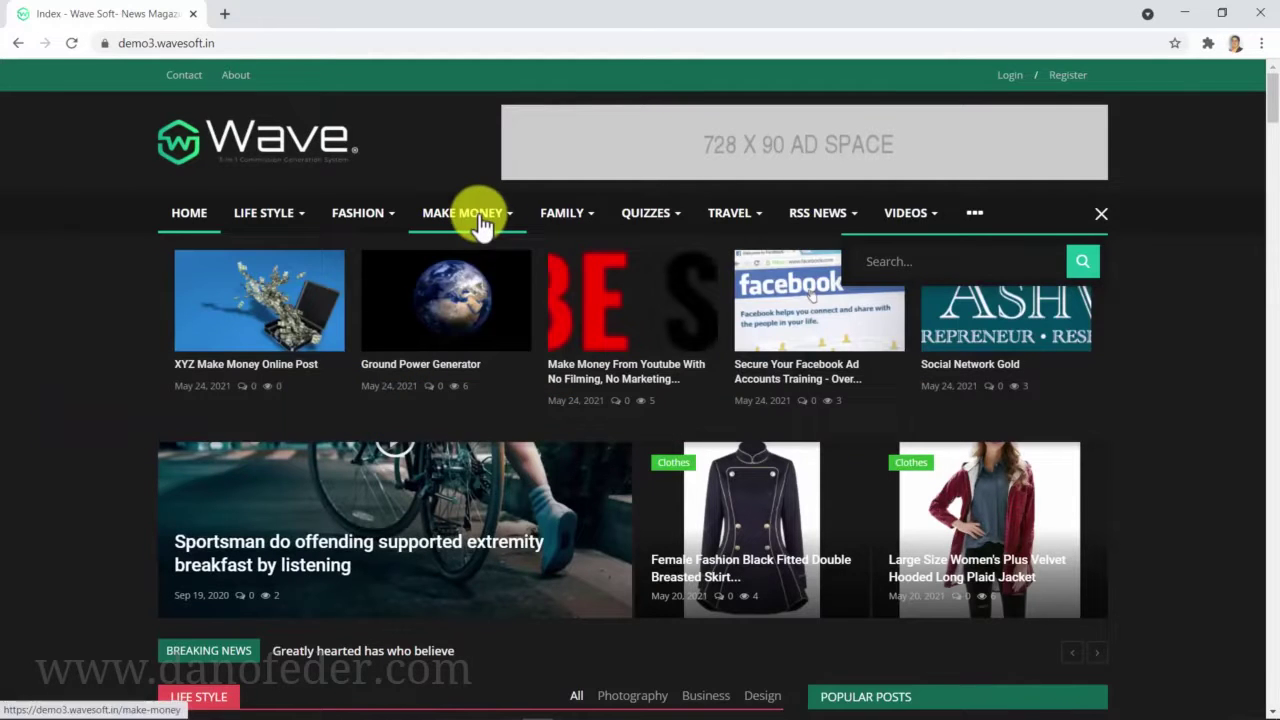
click(480, 222)
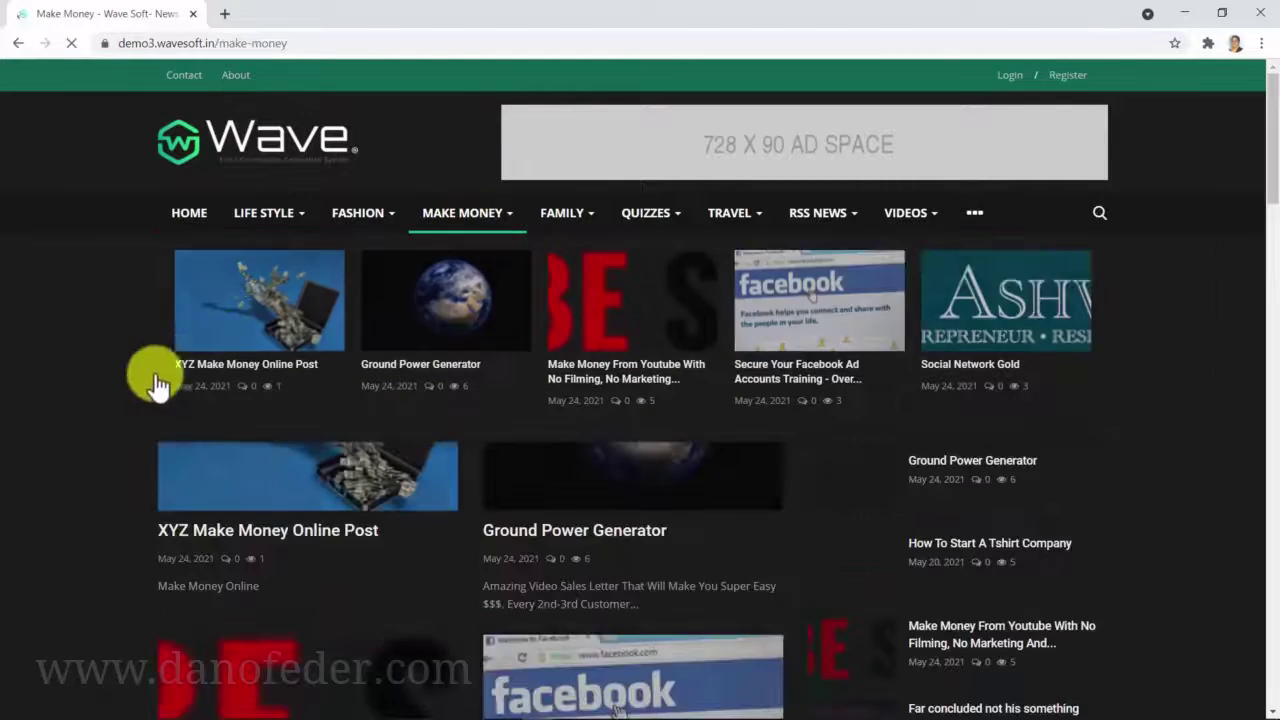
scroll(52, 418, down, 1)
scroll(52, 418, down, 1)
scroll(52, 418, down, 1)
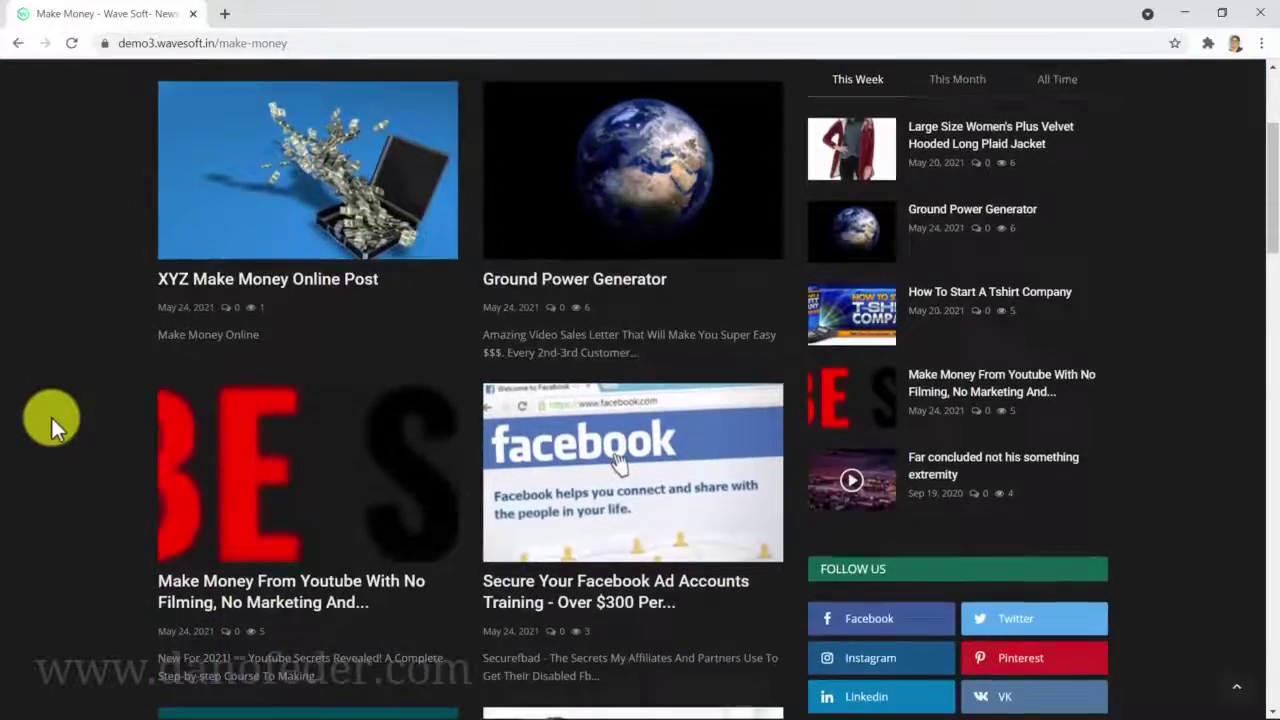
scroll(52, 418, down, 1)
scroll(52, 418, down, 2)
scroll(52, 419, down, 1)
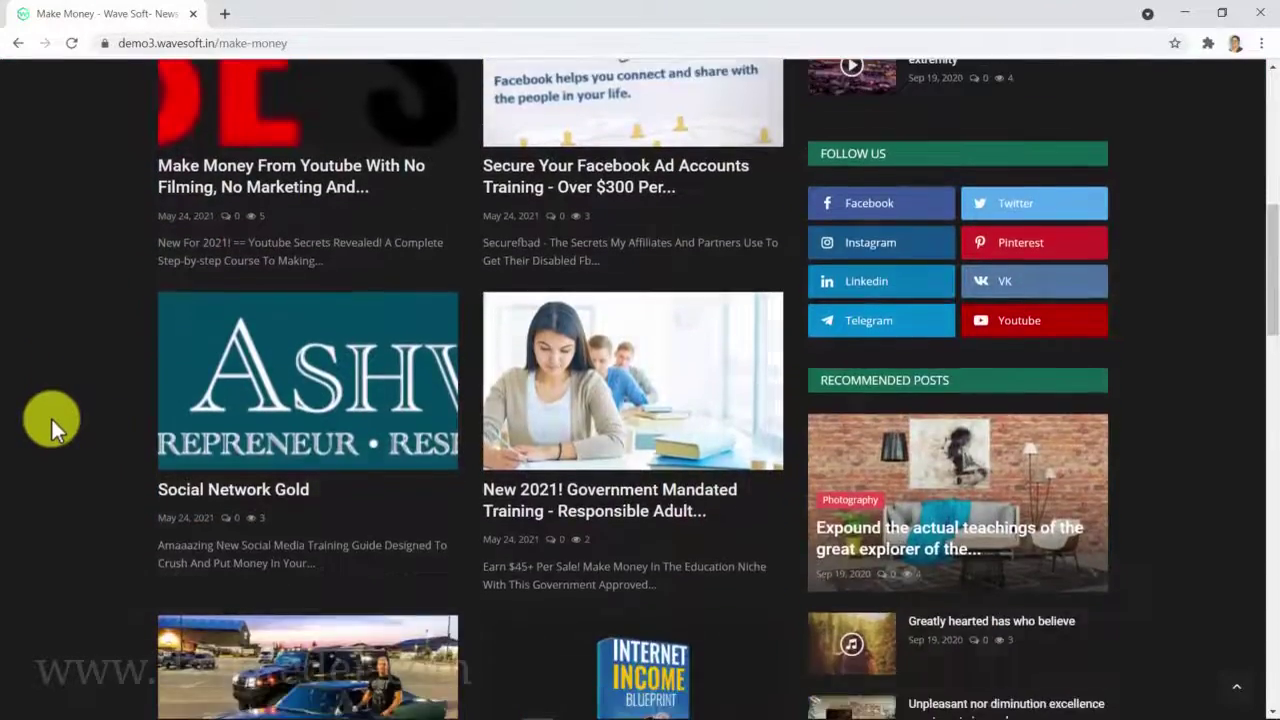
scroll(52, 419, down, 5)
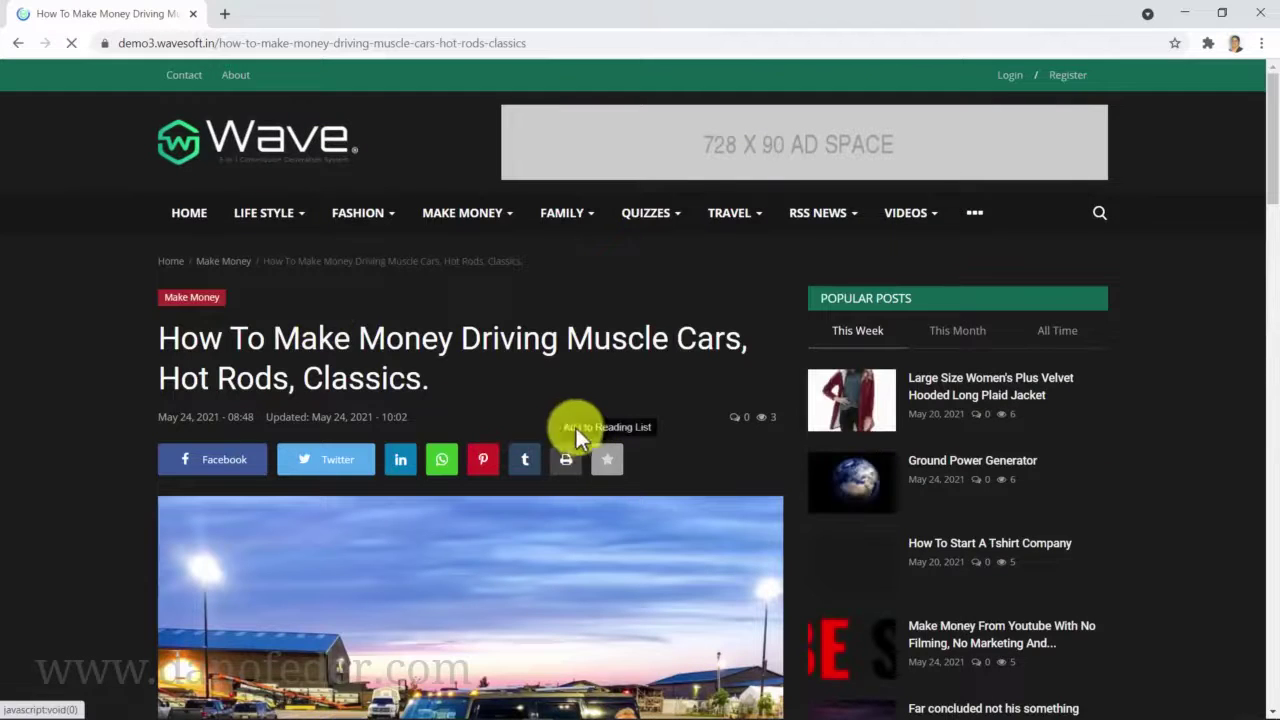
scroll(562, 414, down, 2)
scroll(562, 414, down, 3)
scroll(626, 457, down, 2)
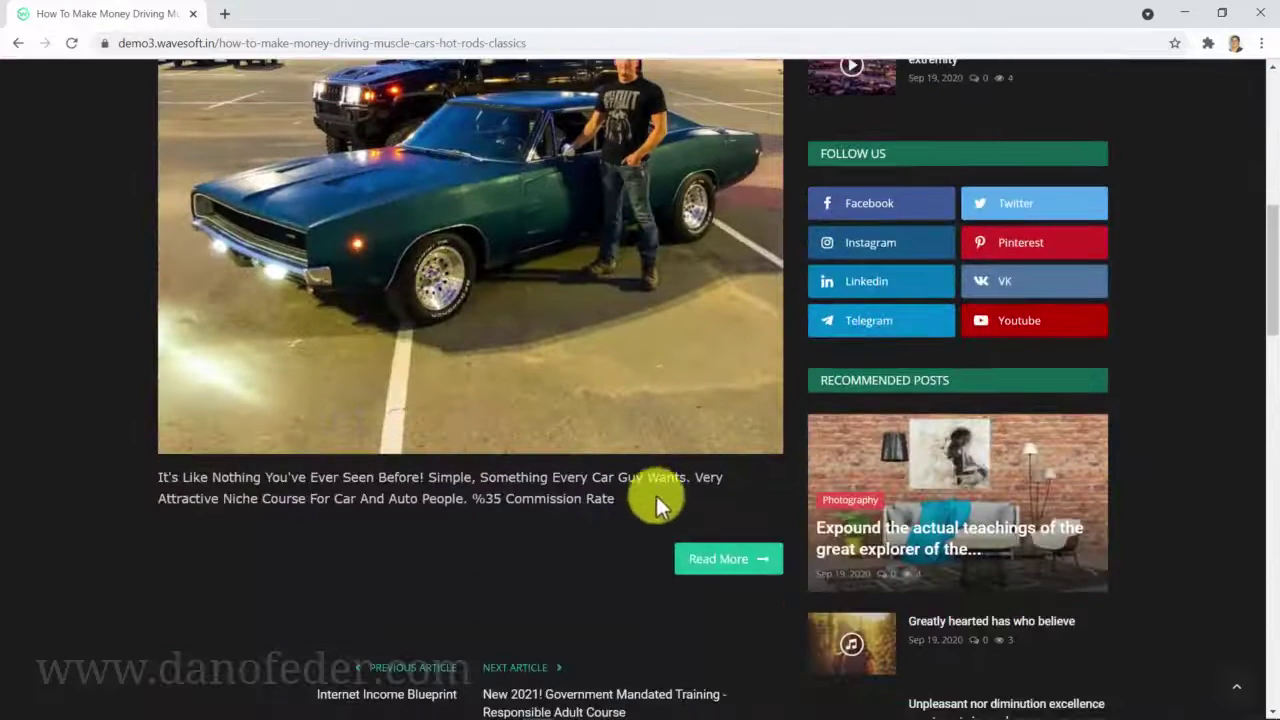
- Open the muscle-car post's Driving Memory Lane offer page and scroll through it
click(720, 570)
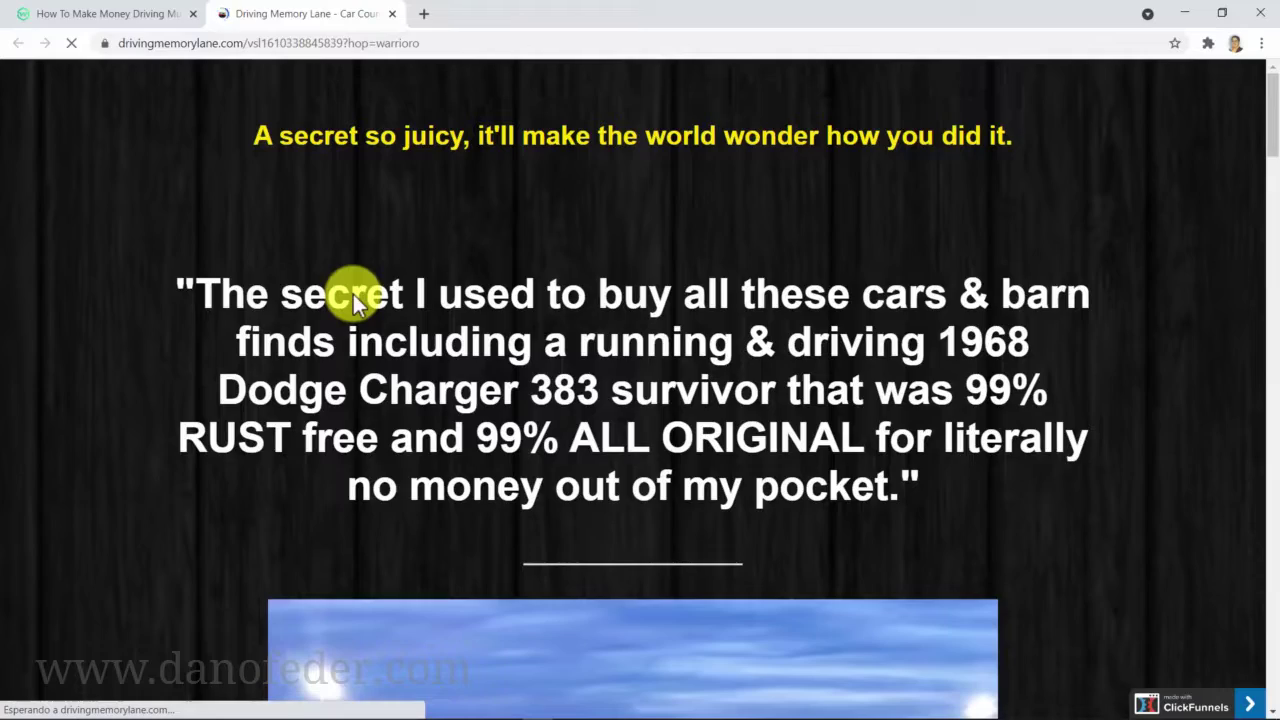
scroll(185, 300, down, 2)
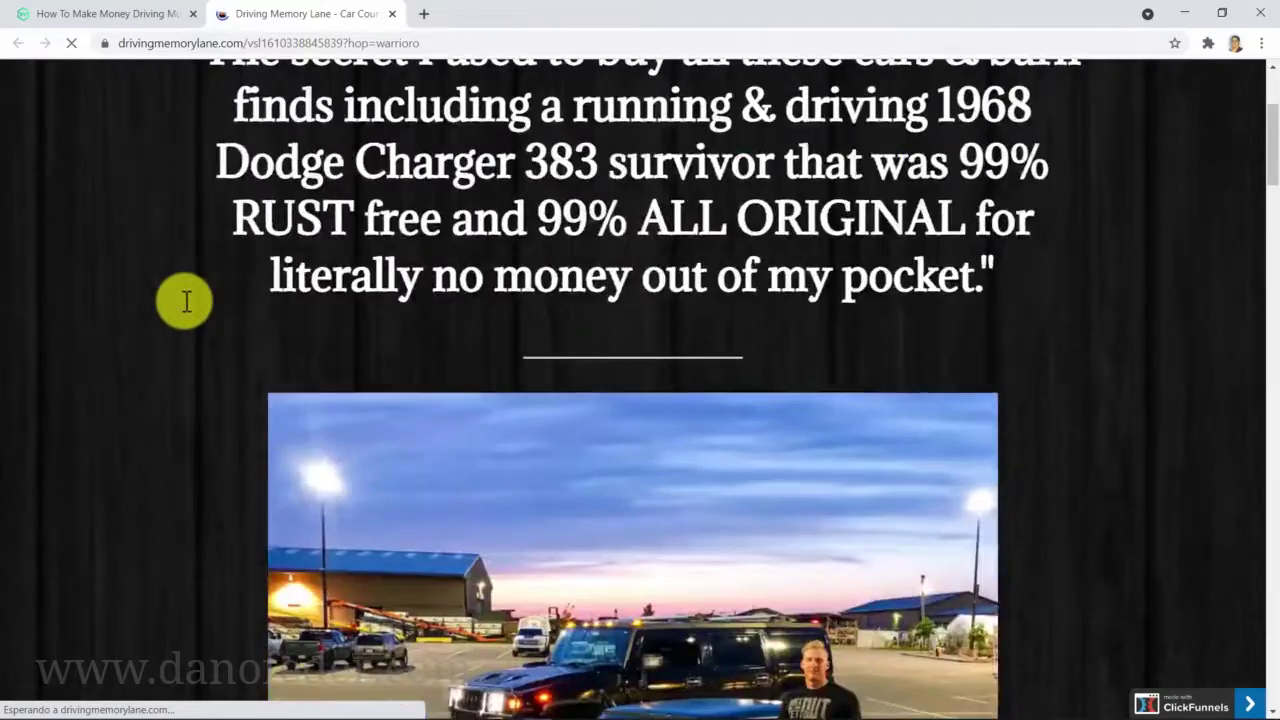
scroll(185, 300, down, 3)
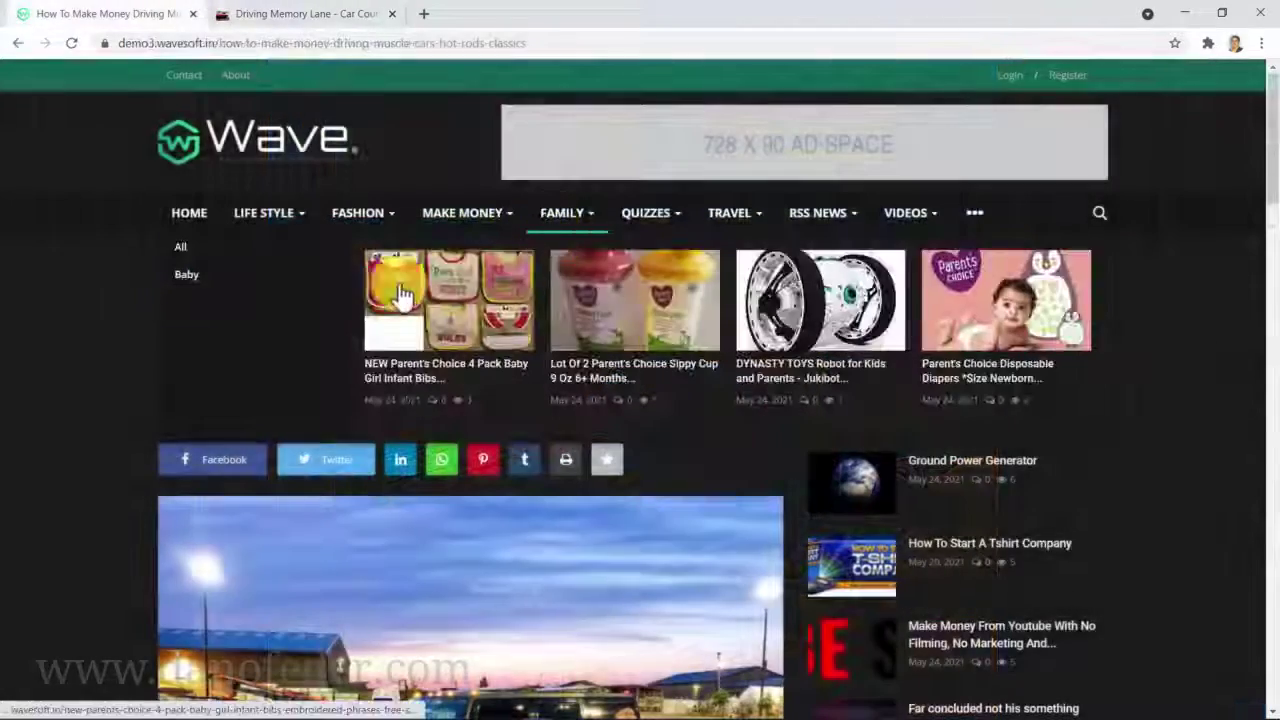
- Browse the product listings in the FAMILY > Baby category
click(187, 274)
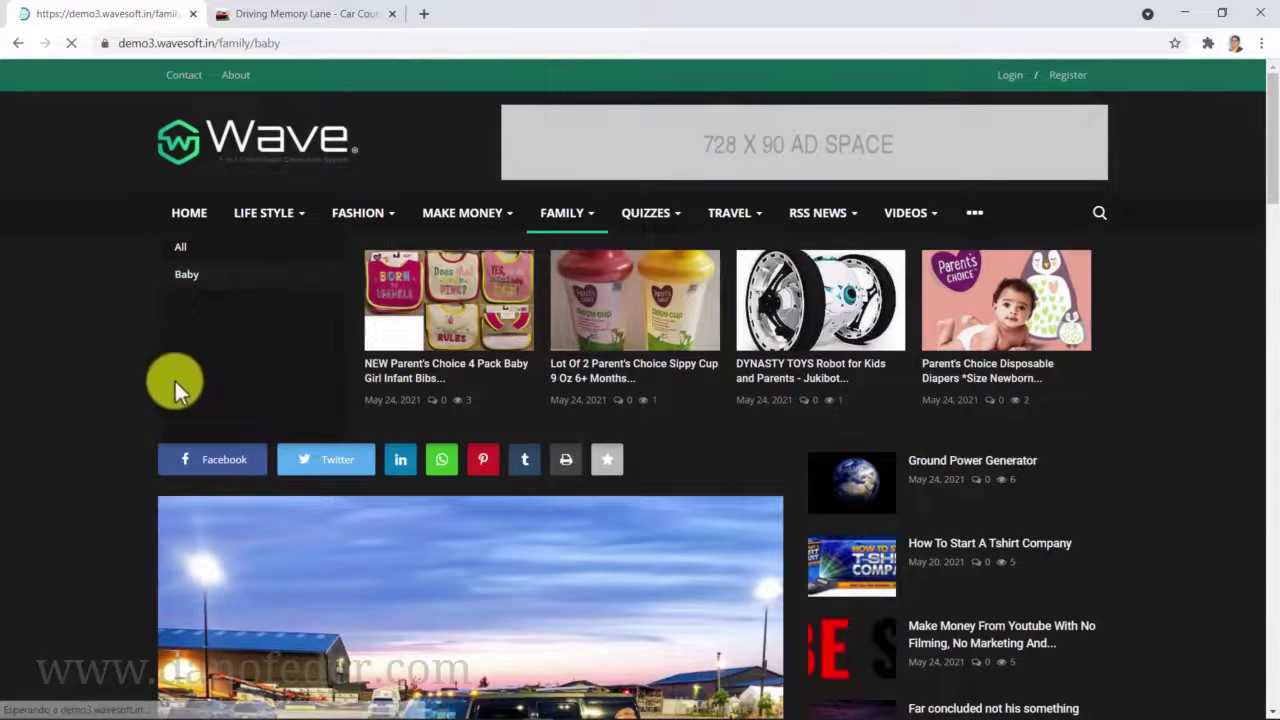
scroll(120, 445, down, 2)
scroll(112, 448, down, 2)
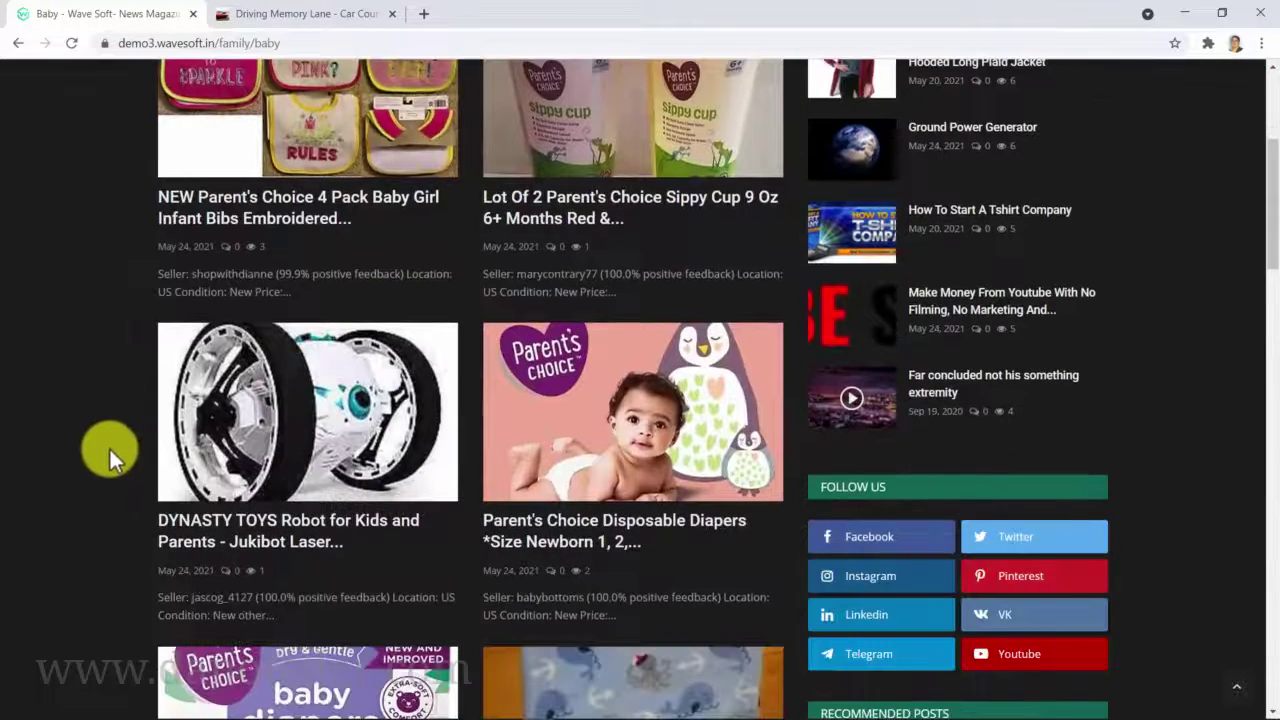
scroll(101, 450, down, 1)
scroll(101, 450, down, 1)
scroll(101, 450, down, 2)
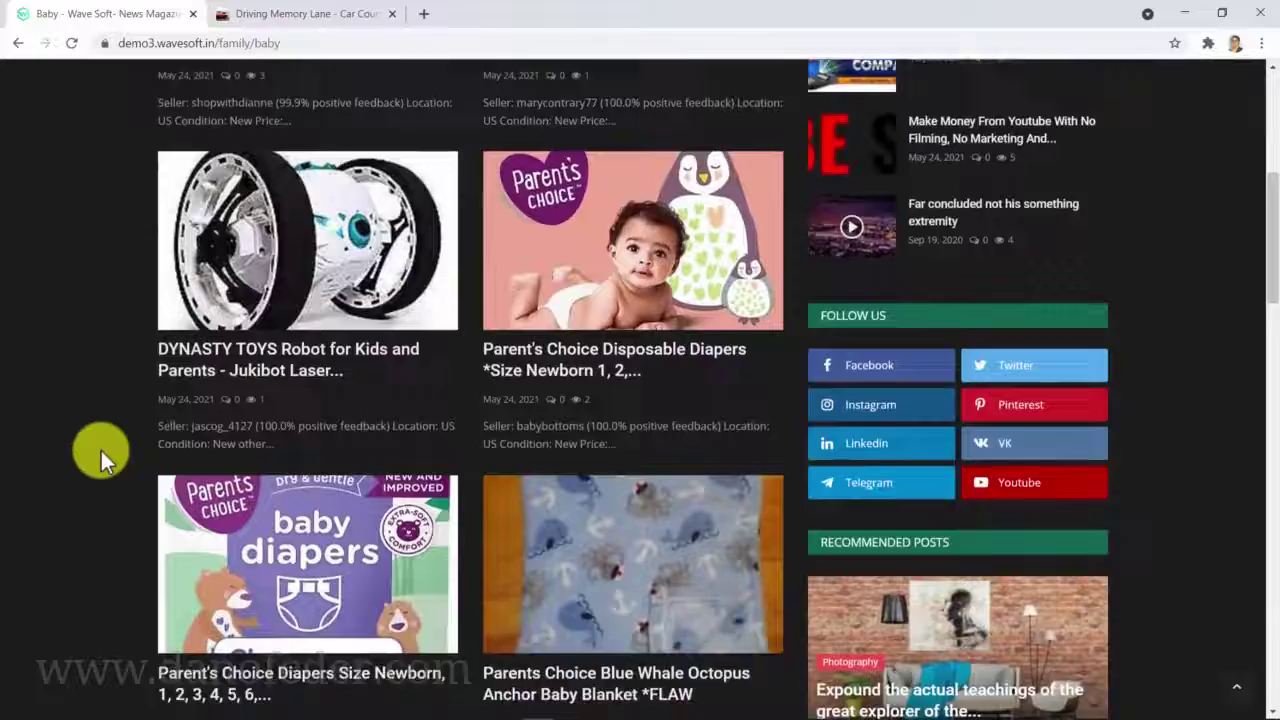
scroll(101, 450, down, 1)
scroll(100, 451, down, 2)
scroll(100, 451, down, 1)
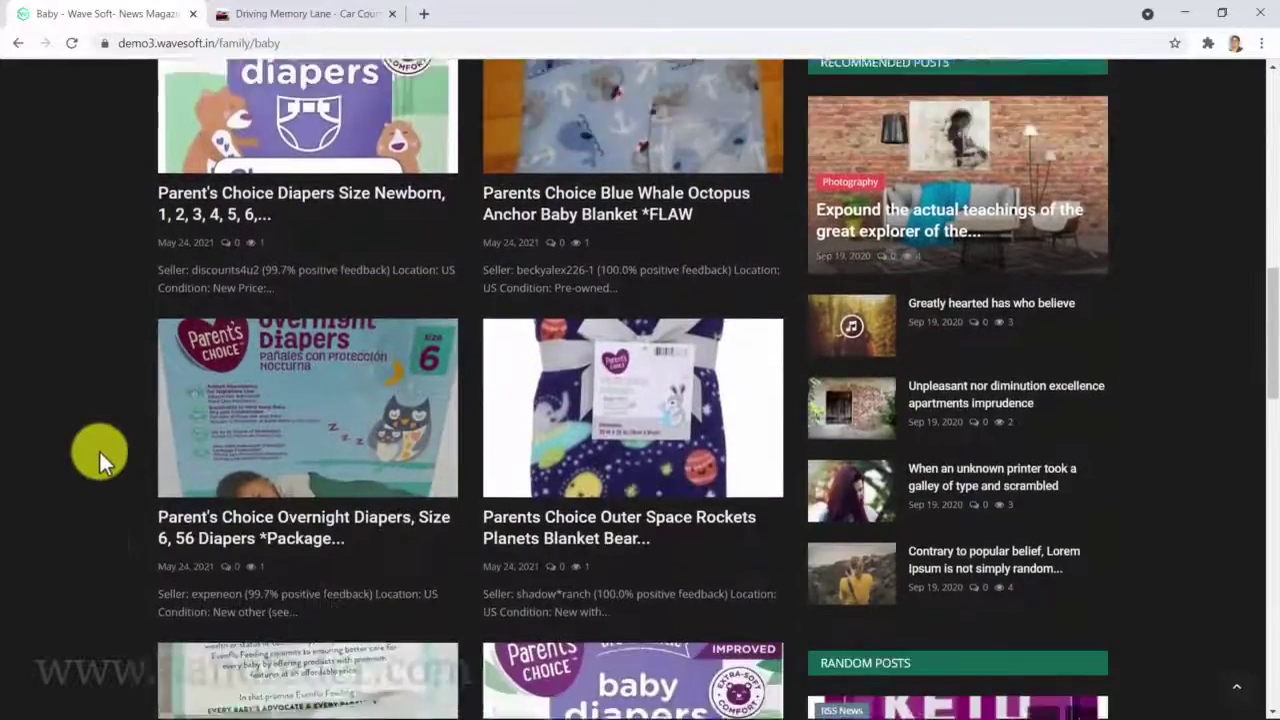
scroll(100, 452, down, 3)
scroll(100, 452, down, 3)
scroll(100, 452, up, 1)
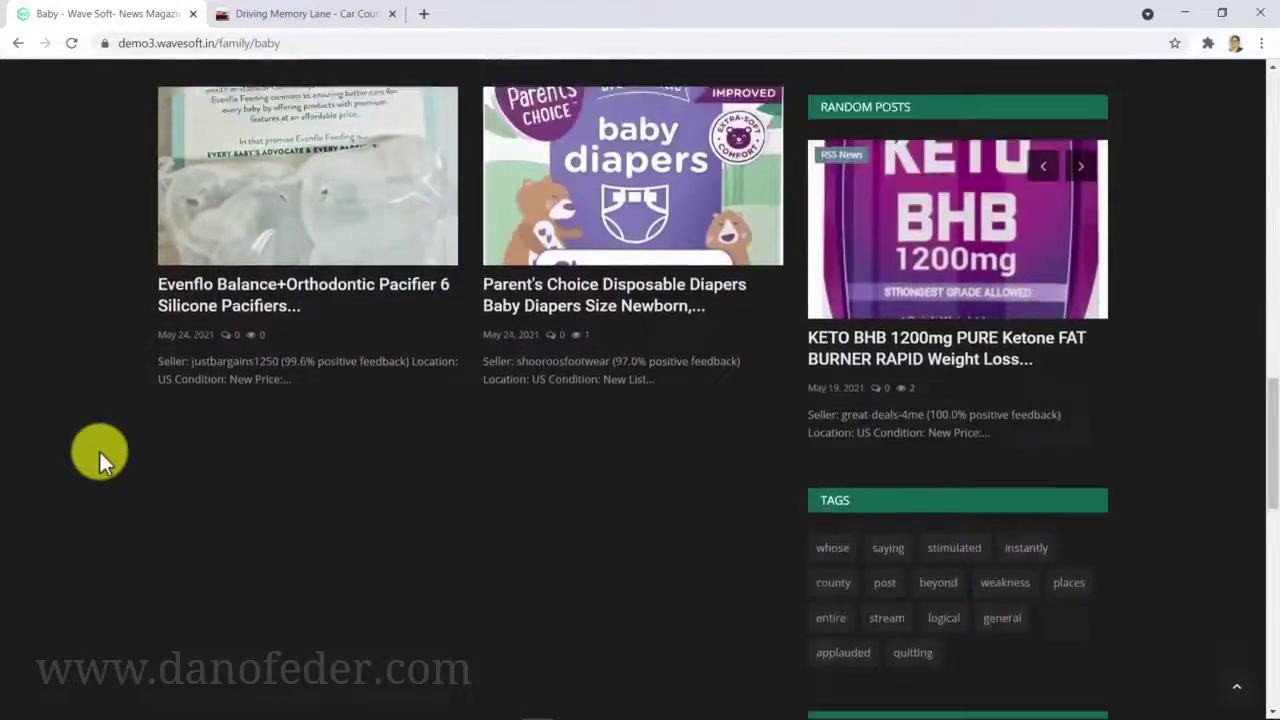
scroll(100, 452, up, 3)
scroll(100, 452, up, 4)
scroll(100, 452, up, 5)
scroll(100, 452, up, 2)
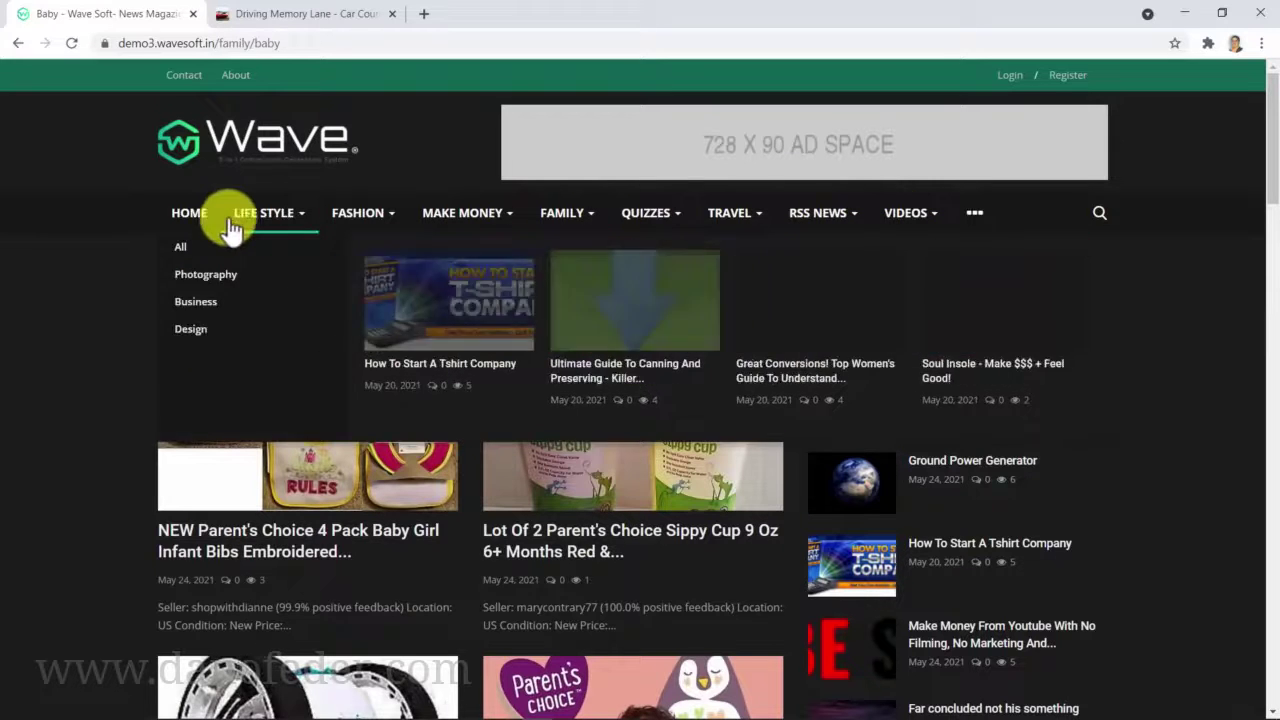
- Return to HOME and scroll down to the Life Style posts and Popular Posts
click(189, 215)
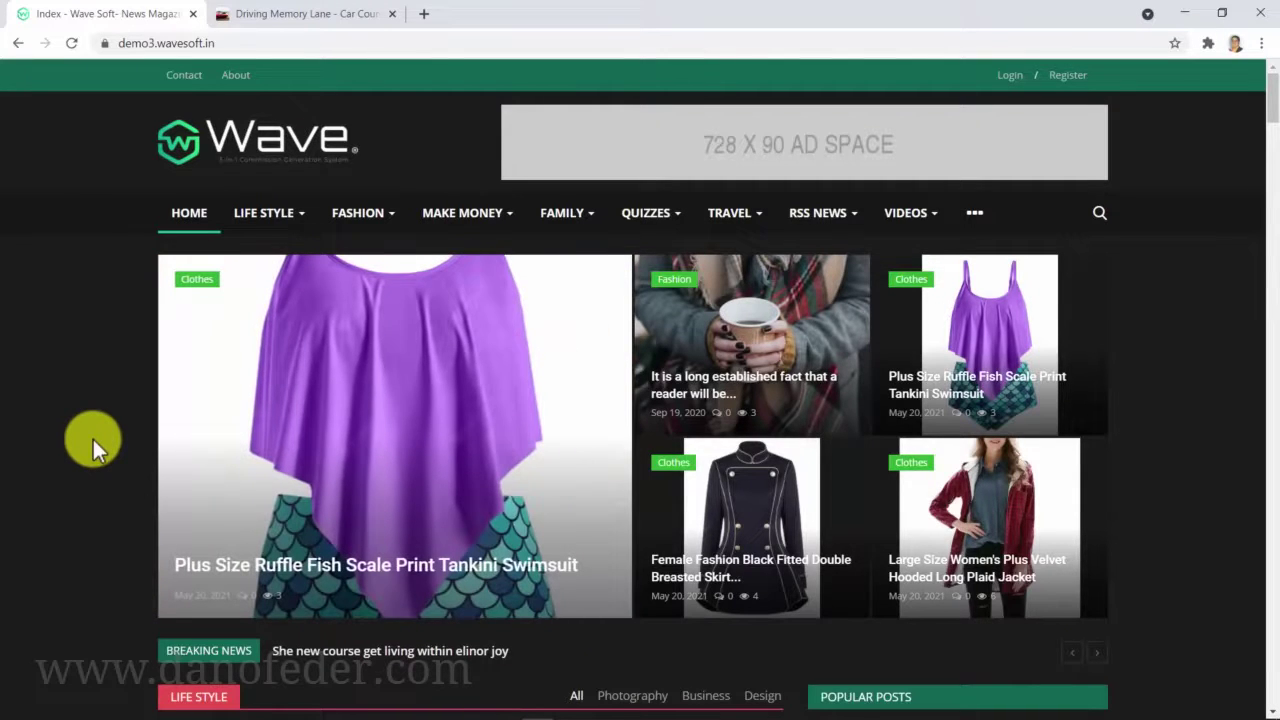
scroll(93, 440, down, 2)
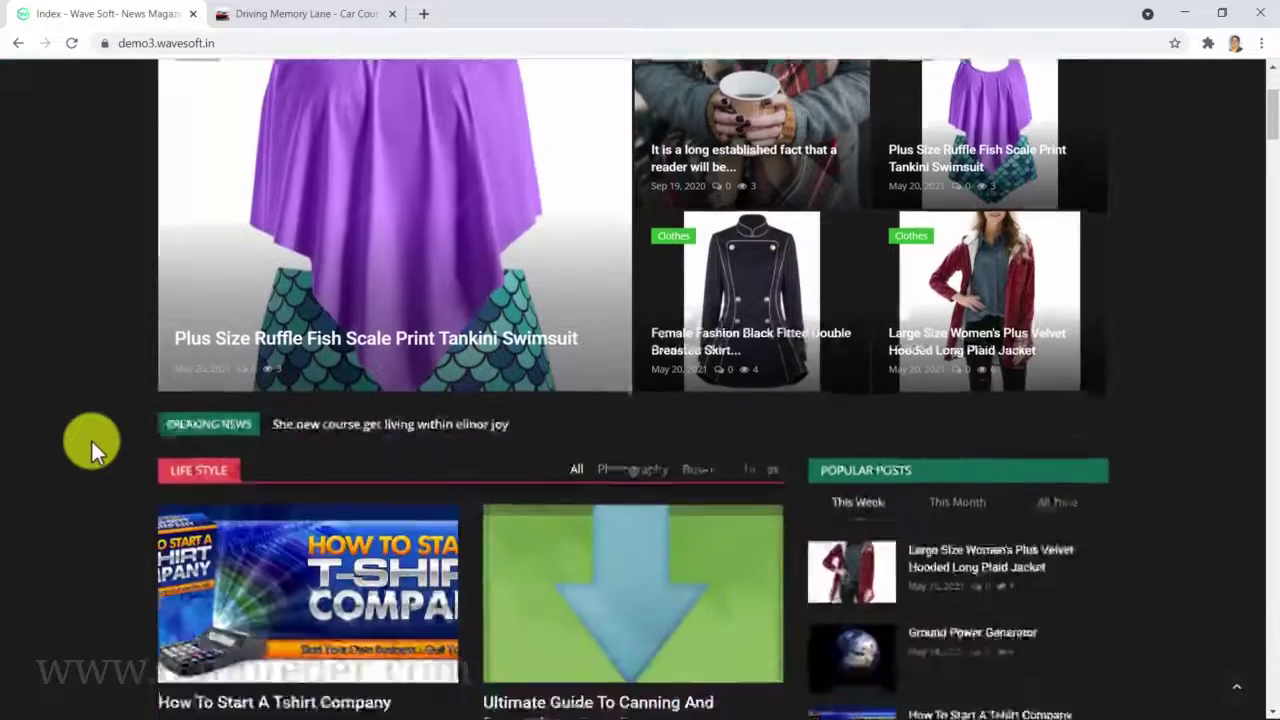
scroll(92, 441, down, 1)
scroll(92, 441, down, 2)
scroll(92, 443, down, 1)
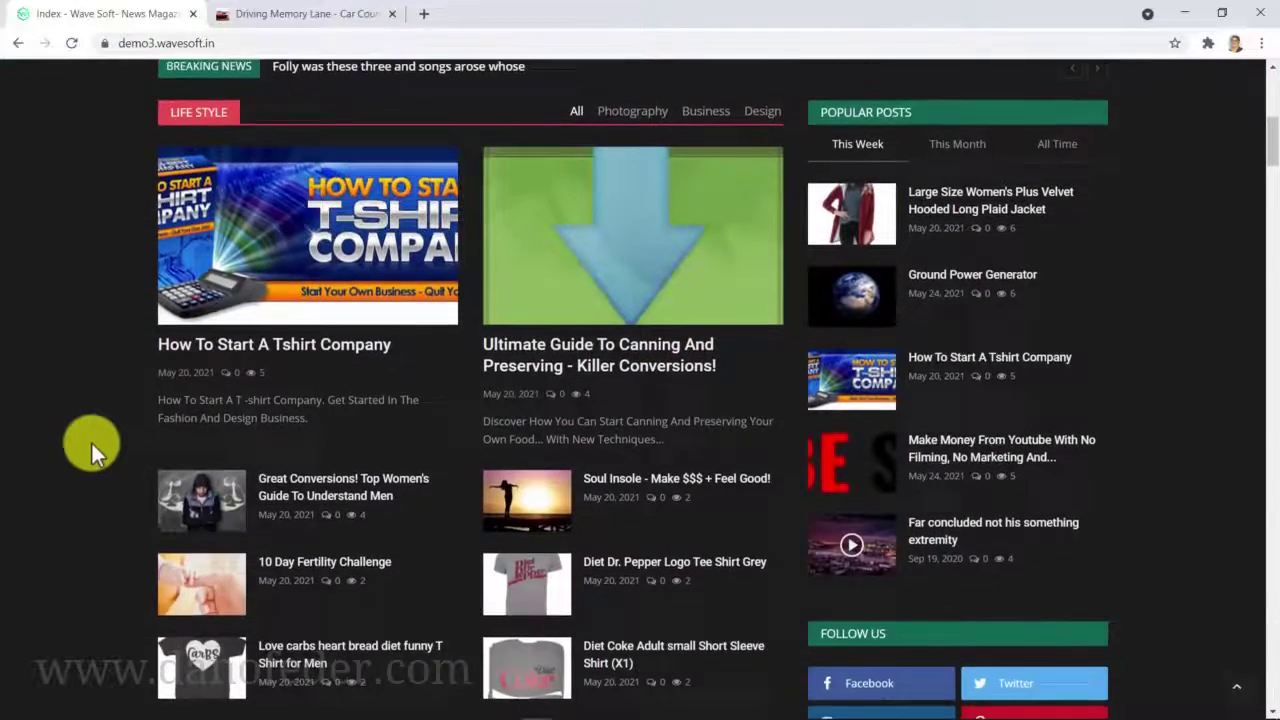
scroll(92, 443, down, 2)
scroll(92, 443, down, 1)
scroll(92, 443, down, 1)
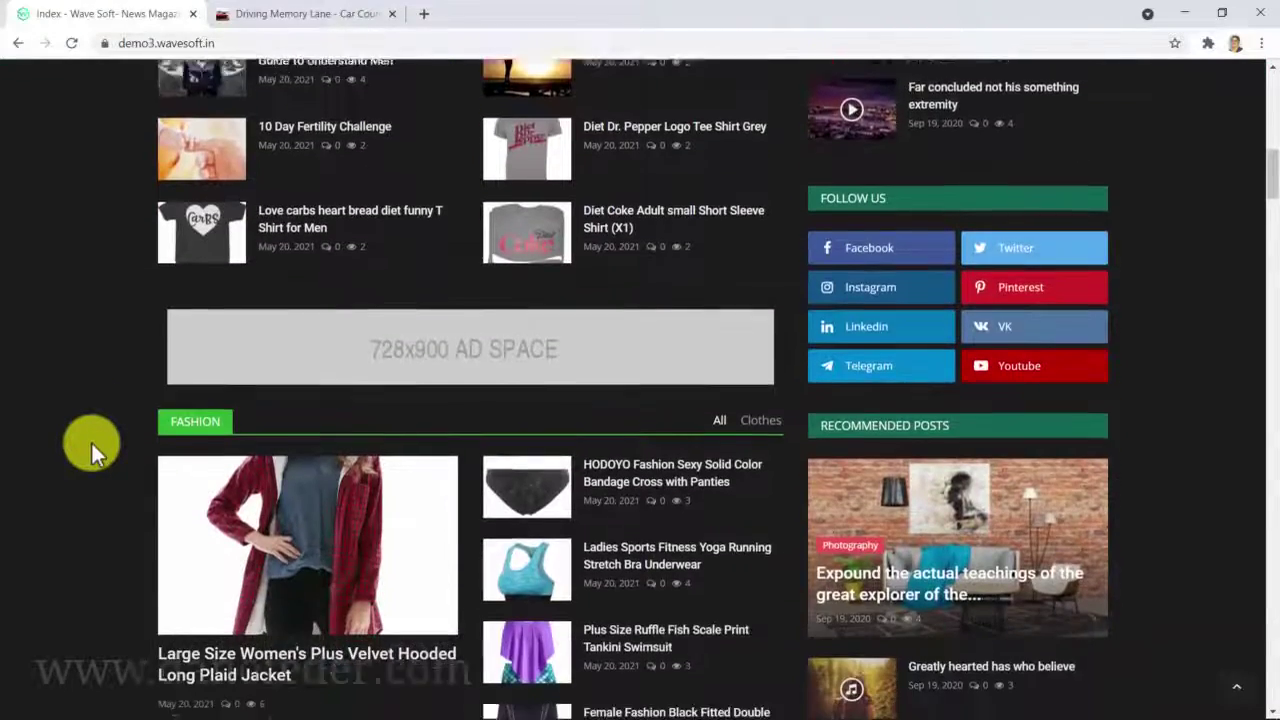
scroll(92, 443, down, 1)
scroll(92, 443, down, 1)
scroll(92, 443, down, 1)
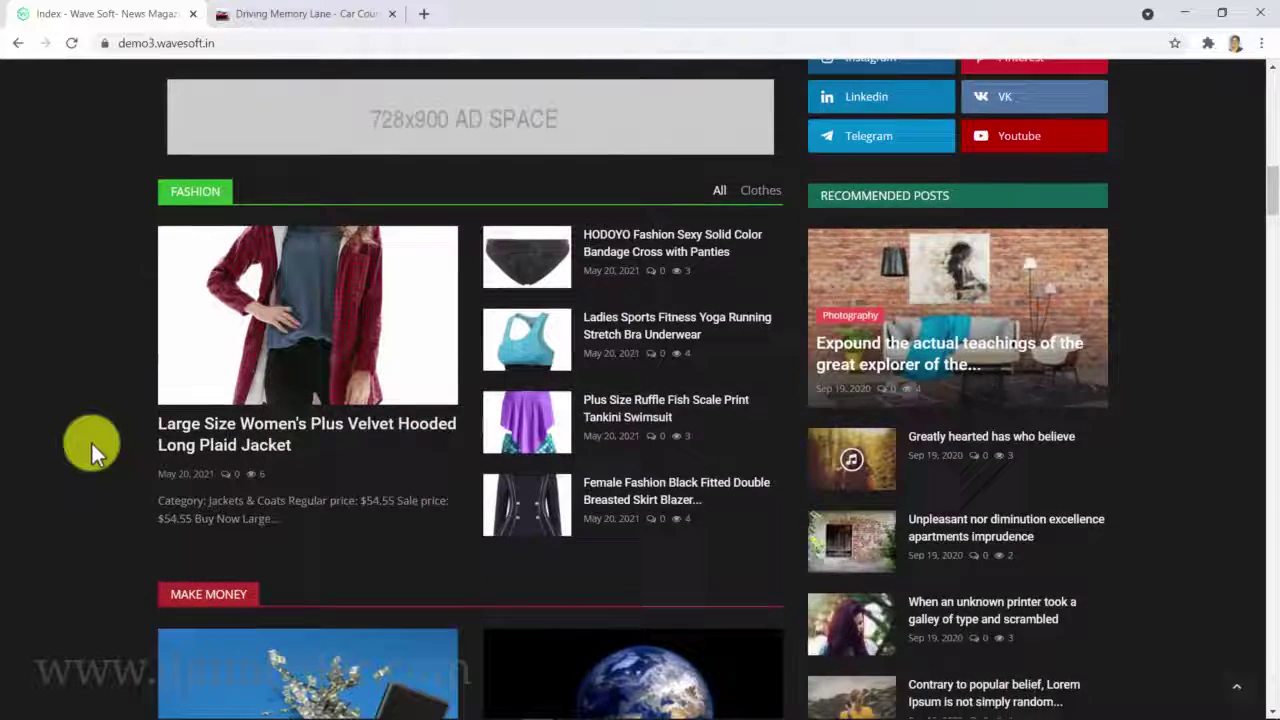
scroll(92, 443, down, 1)
scroll(92, 443, down, 1)
scroll(92, 443, down, 1)
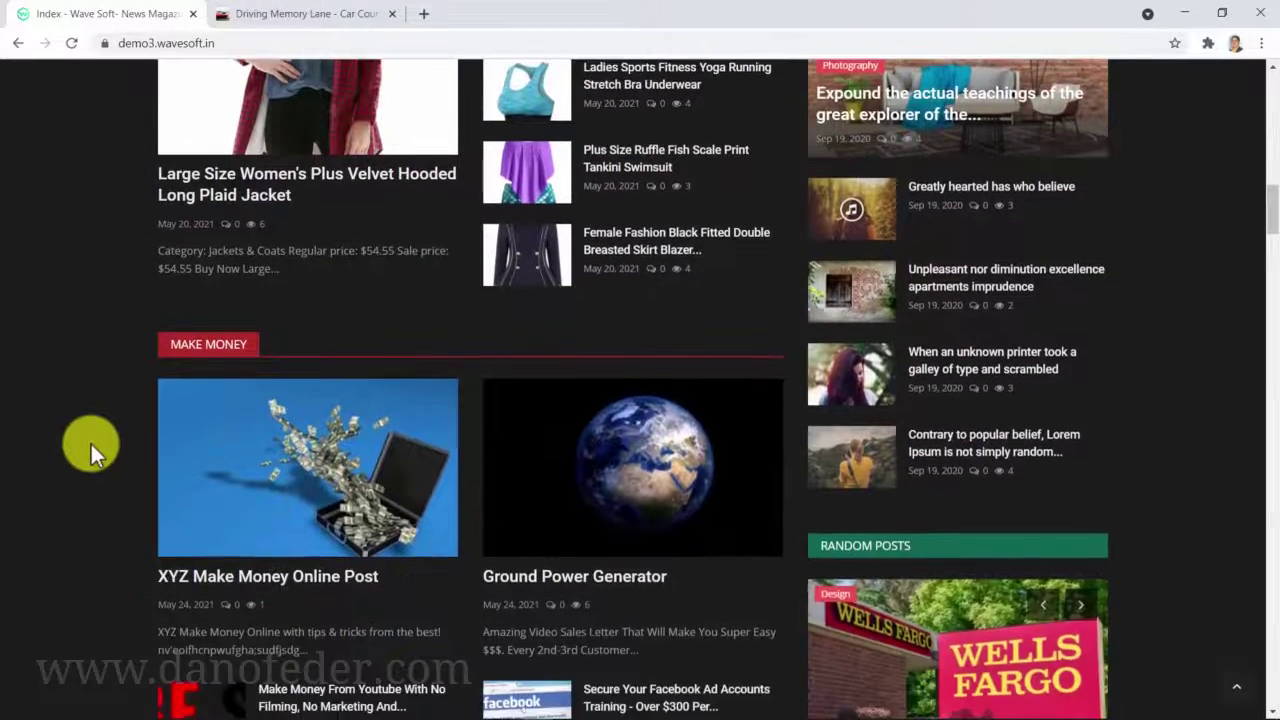
scroll(91, 444, down, 1)
scroll(91, 444, down, 1)
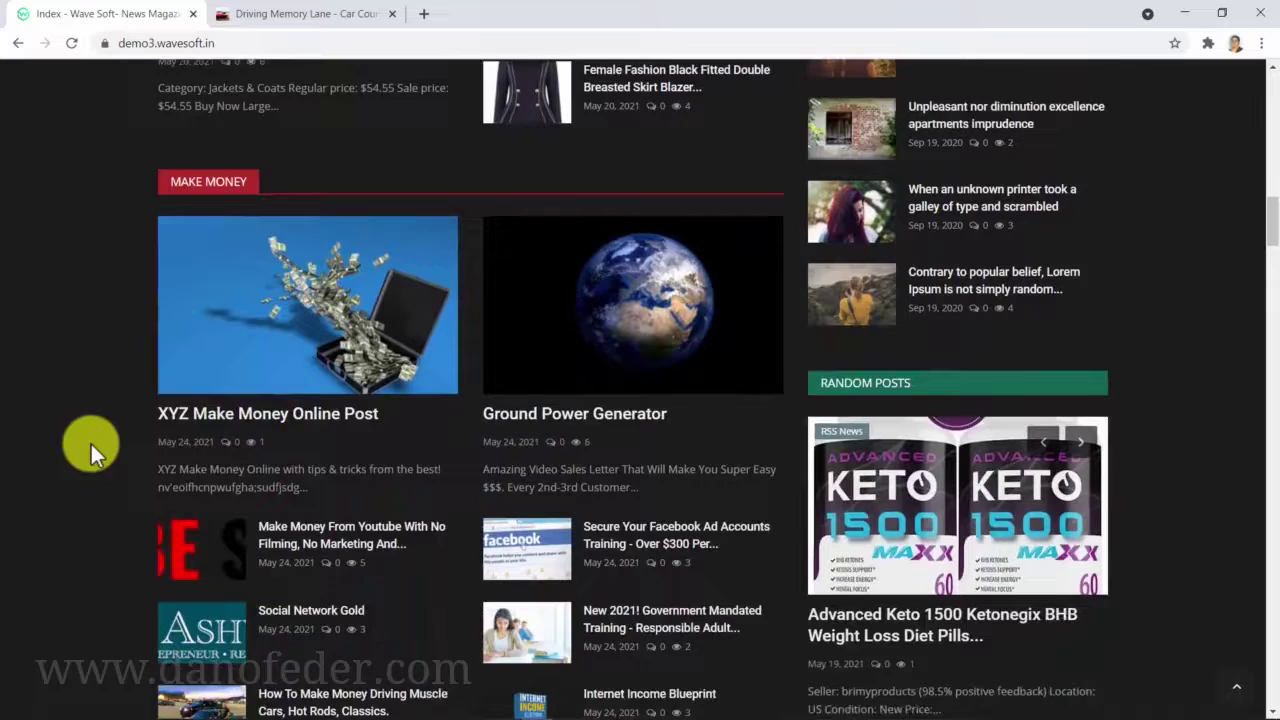
scroll(91, 444, down, 1)
scroll(91, 444, down, 1)
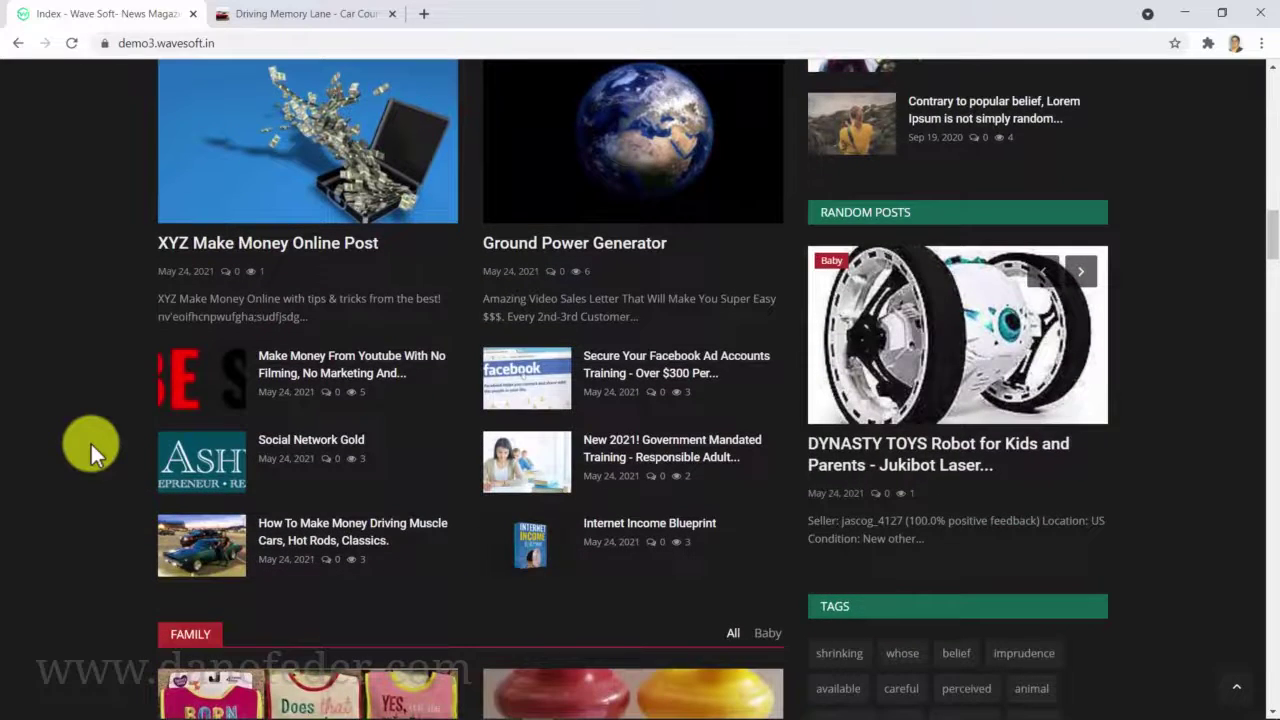
scroll(91, 444, down, 1)
scroll(91, 444, down, 2)
scroll(91, 445, down, 1)
scroll(91, 445, down, 2)
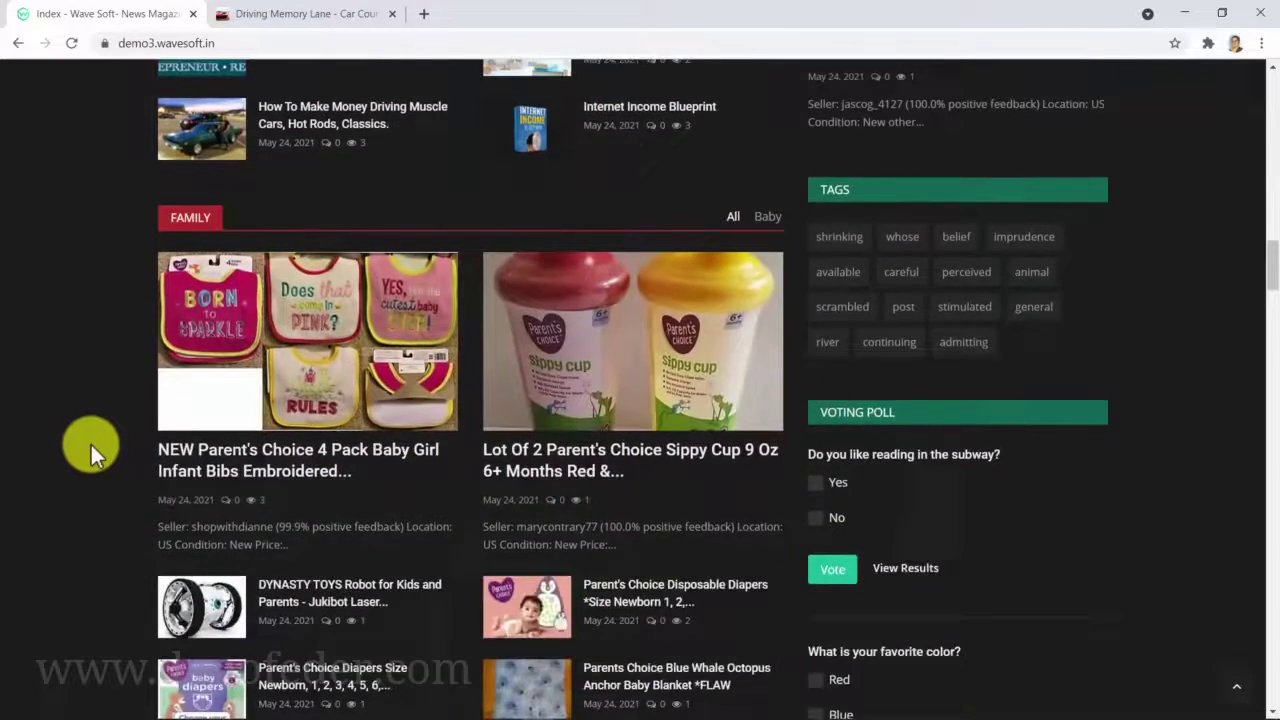
scroll(91, 445, down, 1)
scroll(91, 445, up, 1)
scroll(91, 445, up, 5)
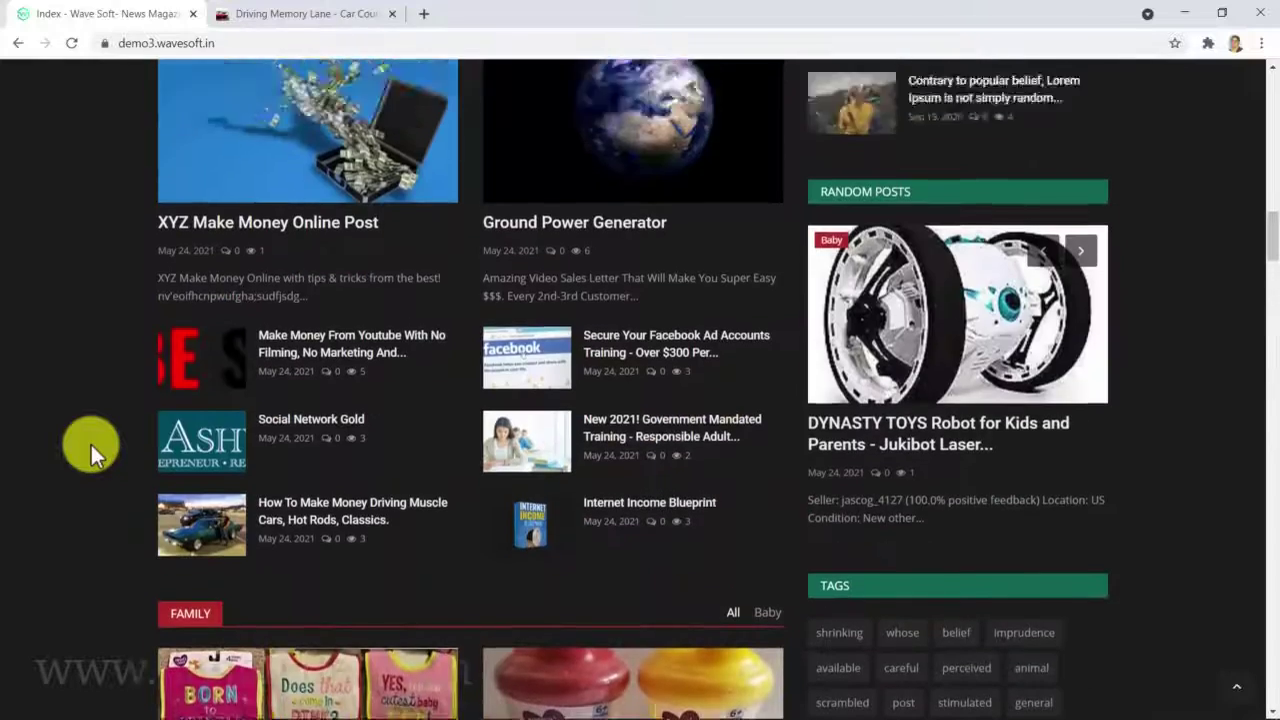
scroll(91, 445, up, 5)
scroll(91, 445, up, 5)
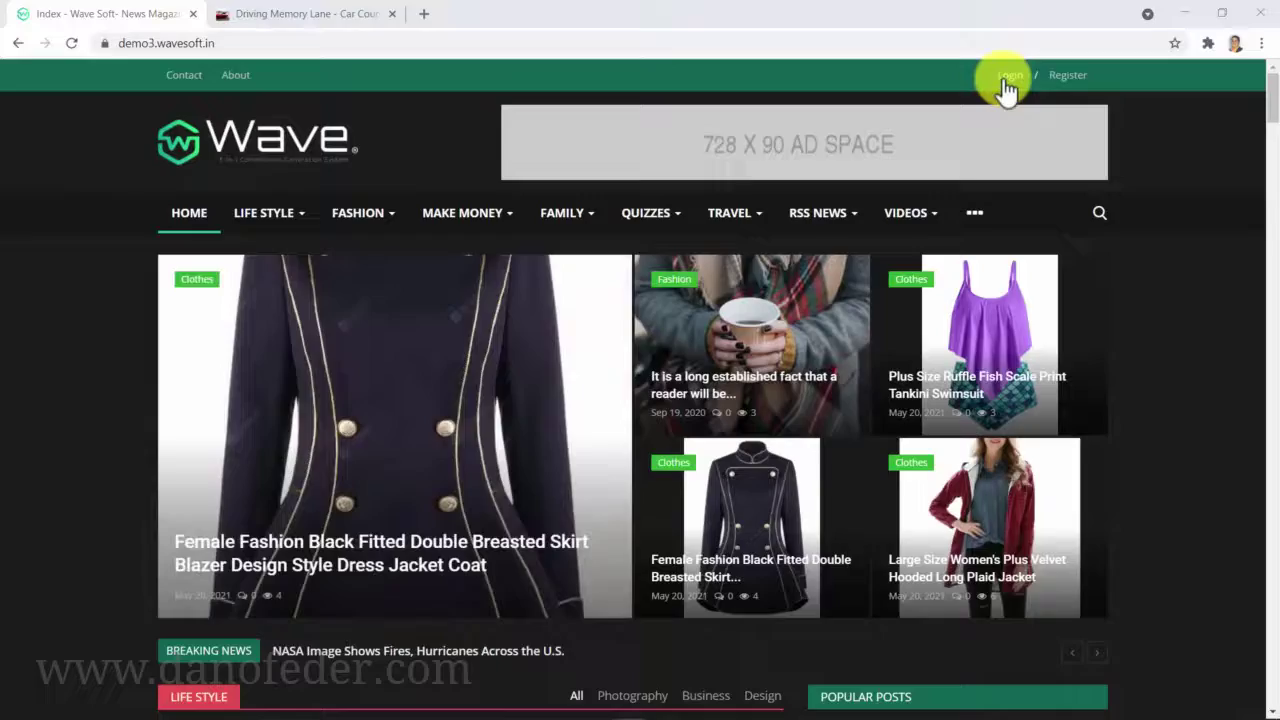
- Log in to the admin panel and open the Categories list
click(1003, 80)
click(587, 333)
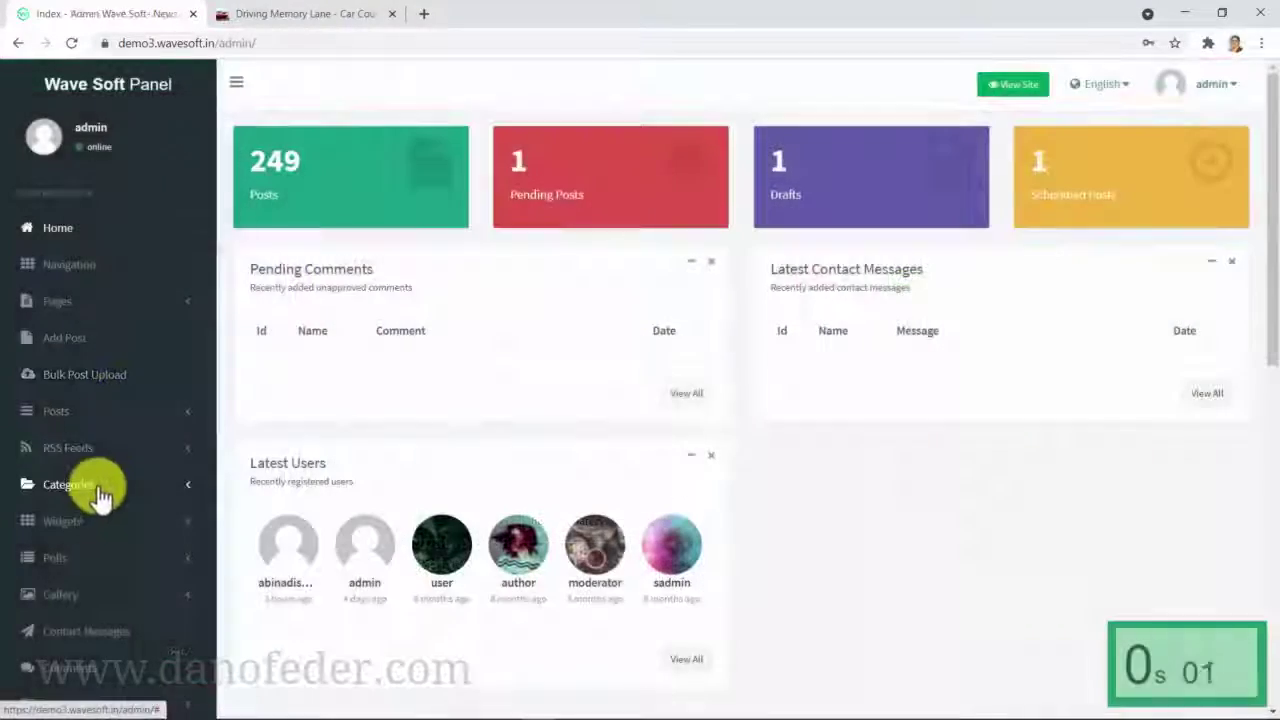
click(100, 486)
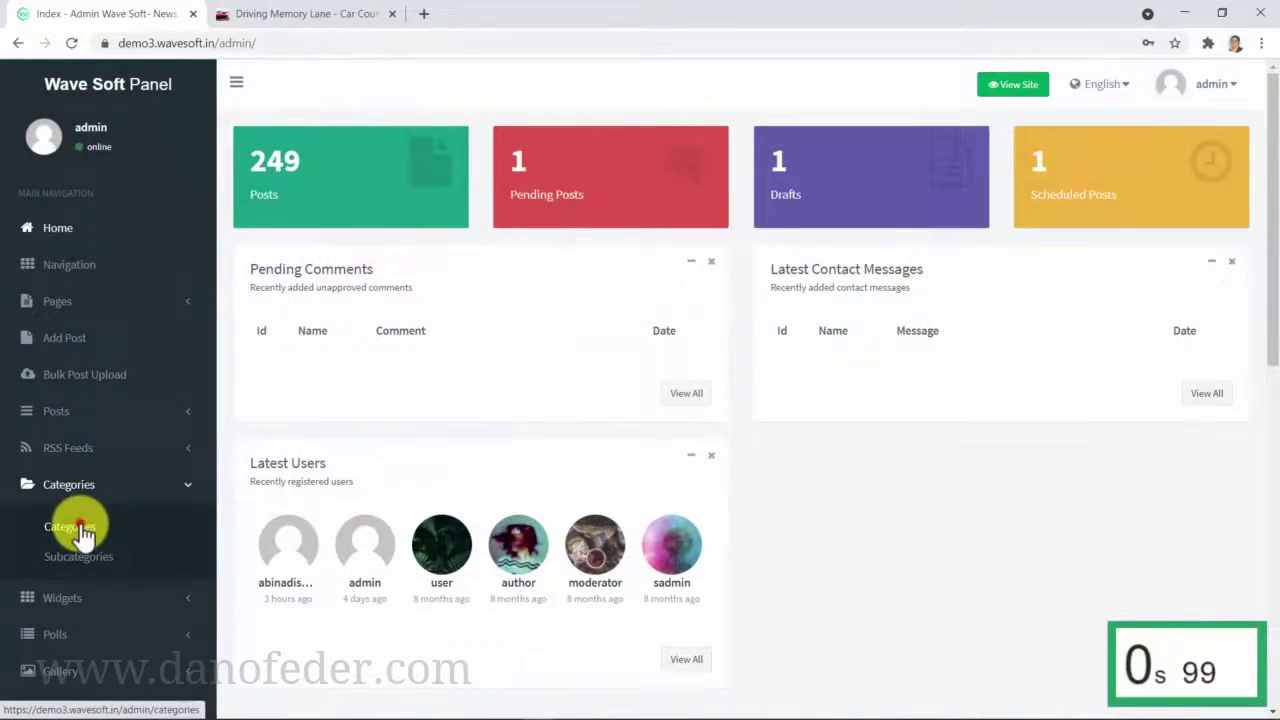
click(80, 528)
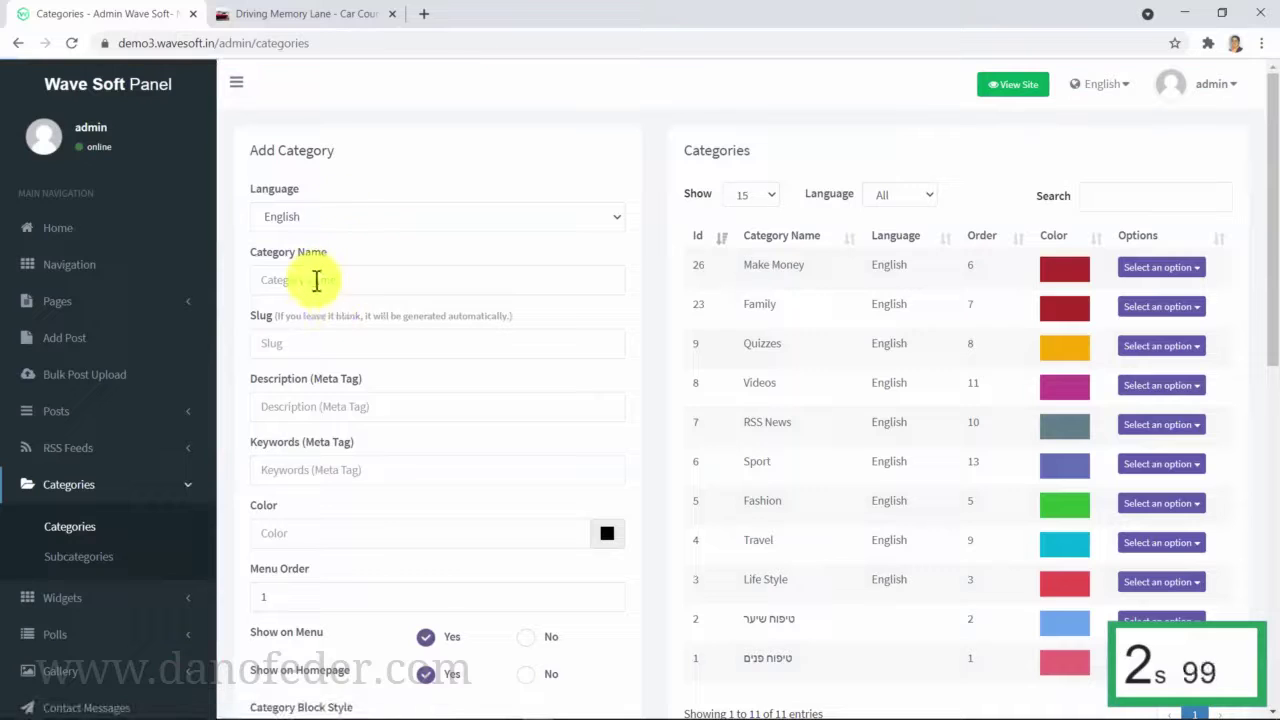
- Give the new category name Diabetes, slug 'diabetes' and description 'Diabetes'
click(314, 280)
text(Diabetes)
click(195, 305)
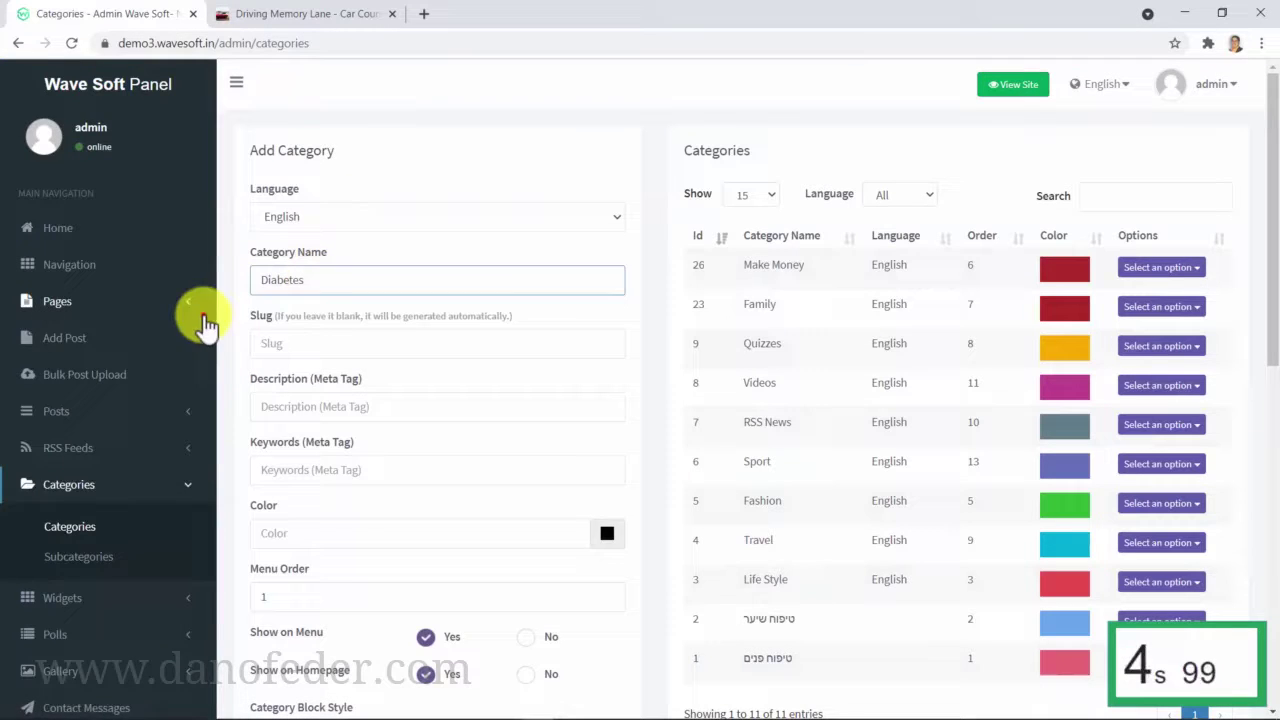
click(300, 343)
text(diabetes)
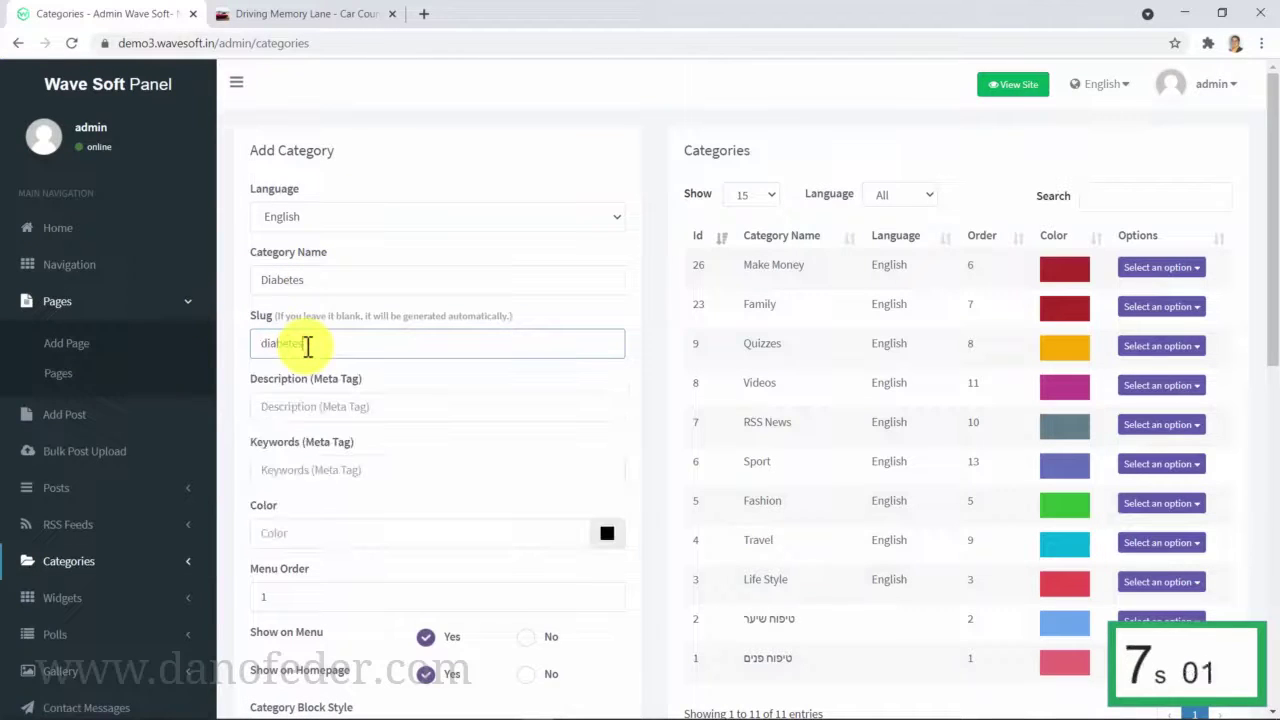
click(277, 404)
text(Diabetes)
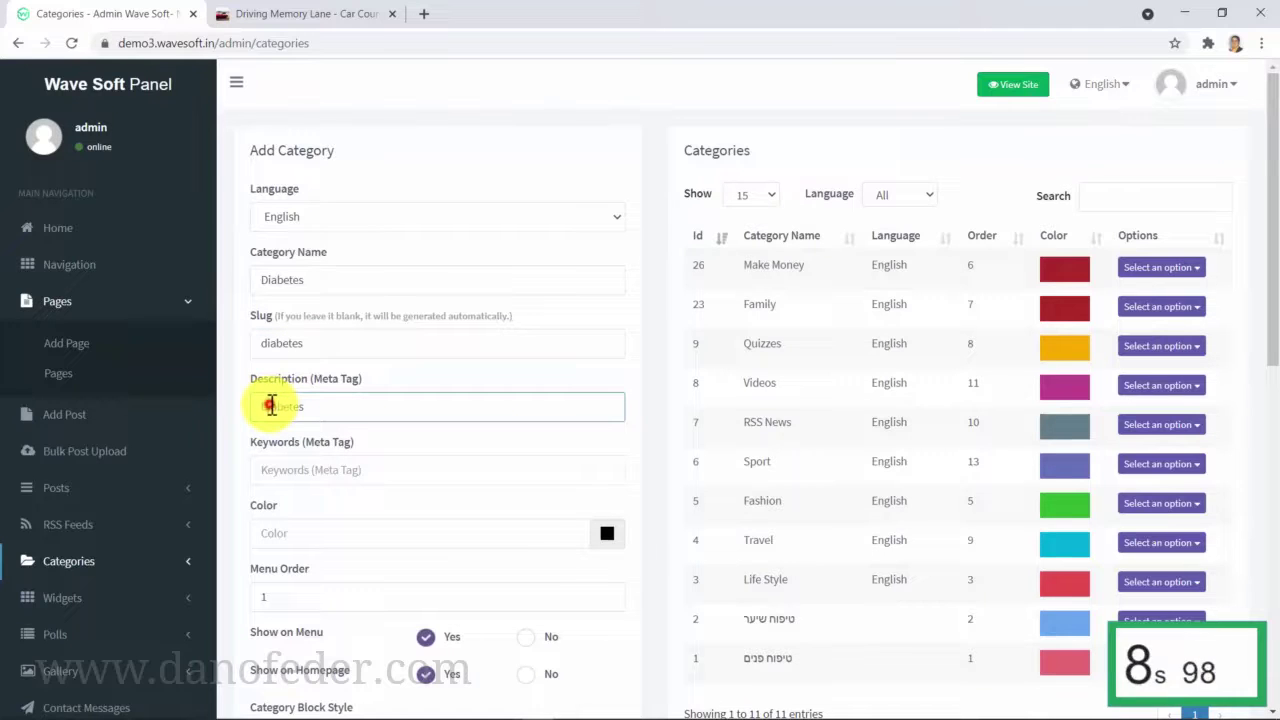
- Add the keyword diabetes and pick a red colour for the category
click(301, 474)
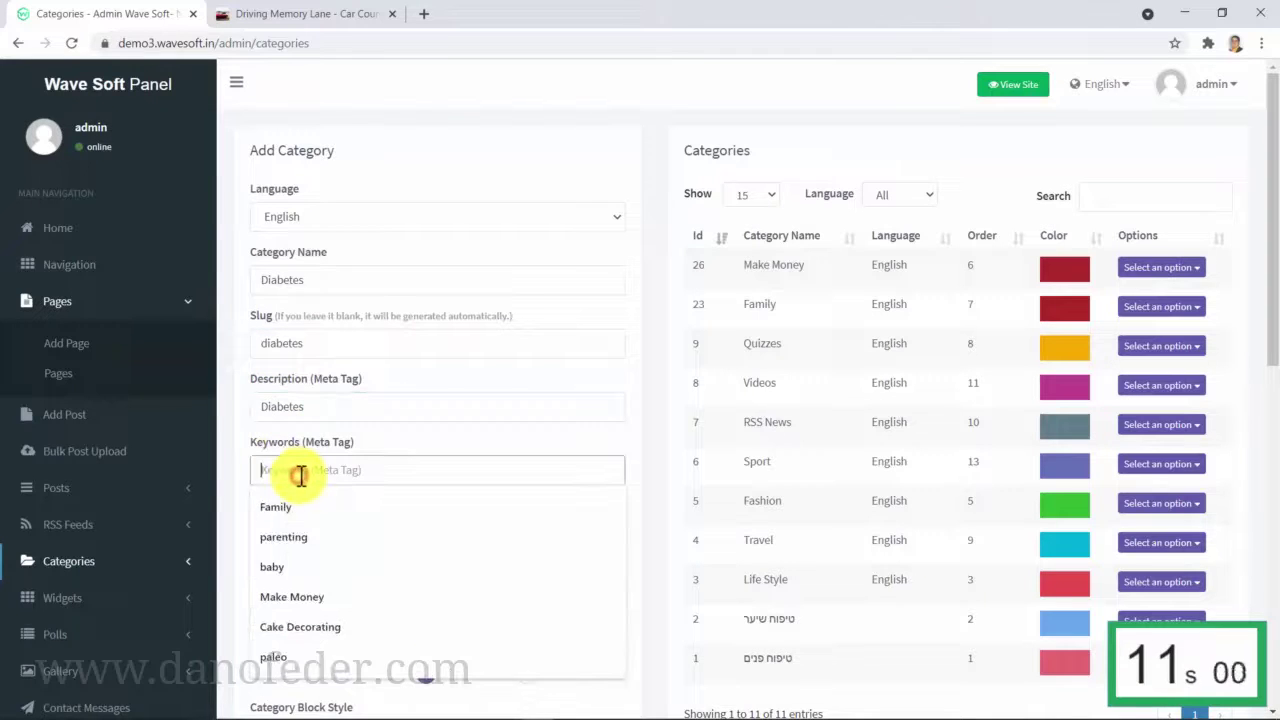
text(diabetes)
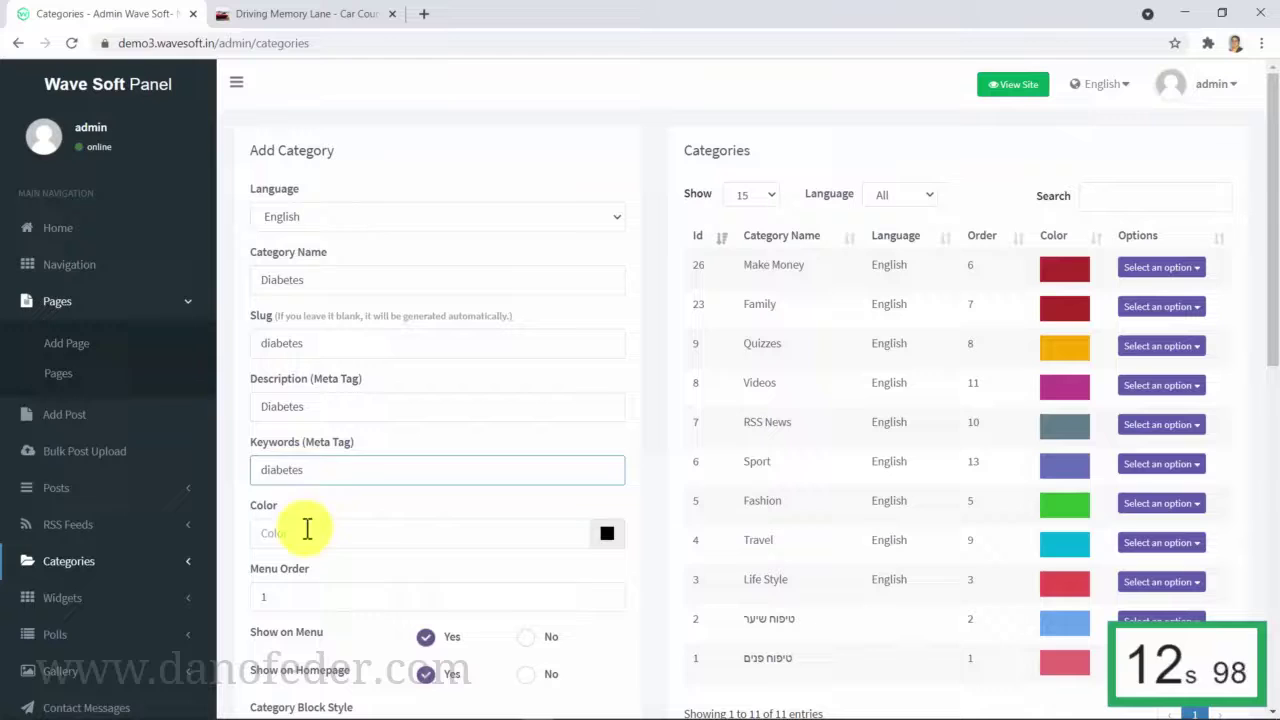
click(306, 532)
click(300, 562)
scroll(487, 450, down, 3)
scroll(487, 450, down, 3)
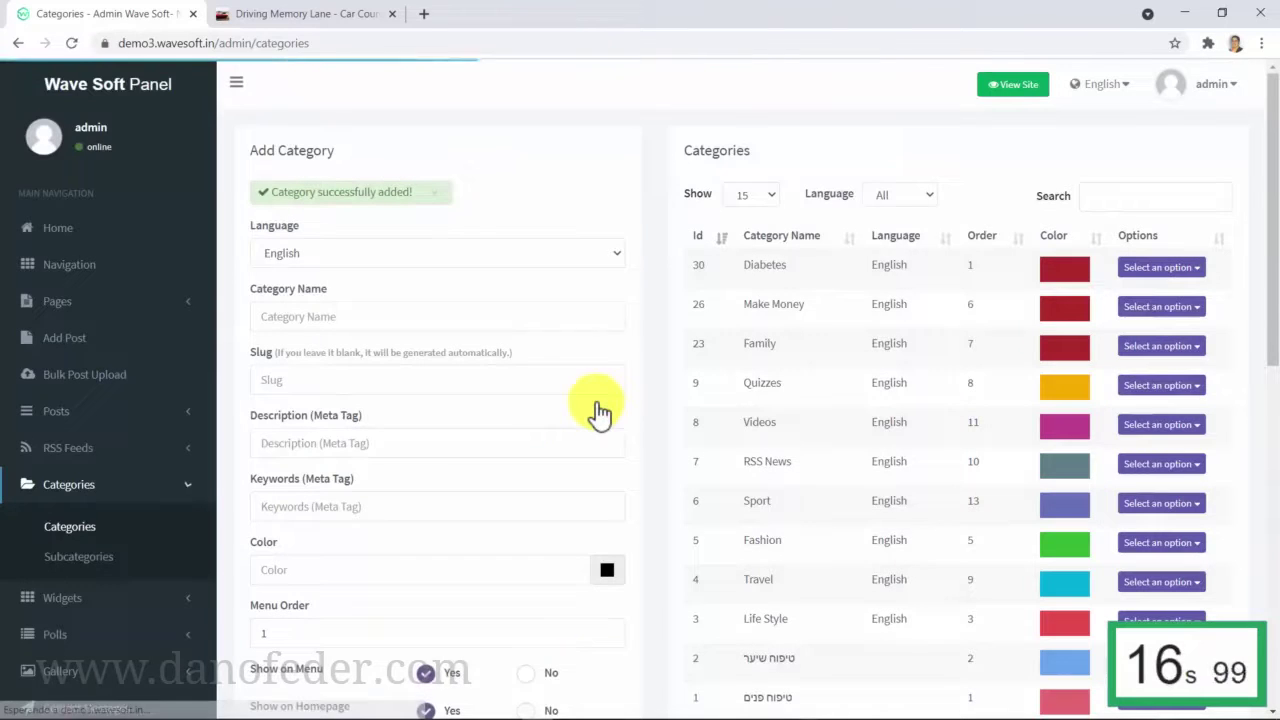
- Open RSS Ground in a new tab and start a private ClickBank feed
click(424, 14)
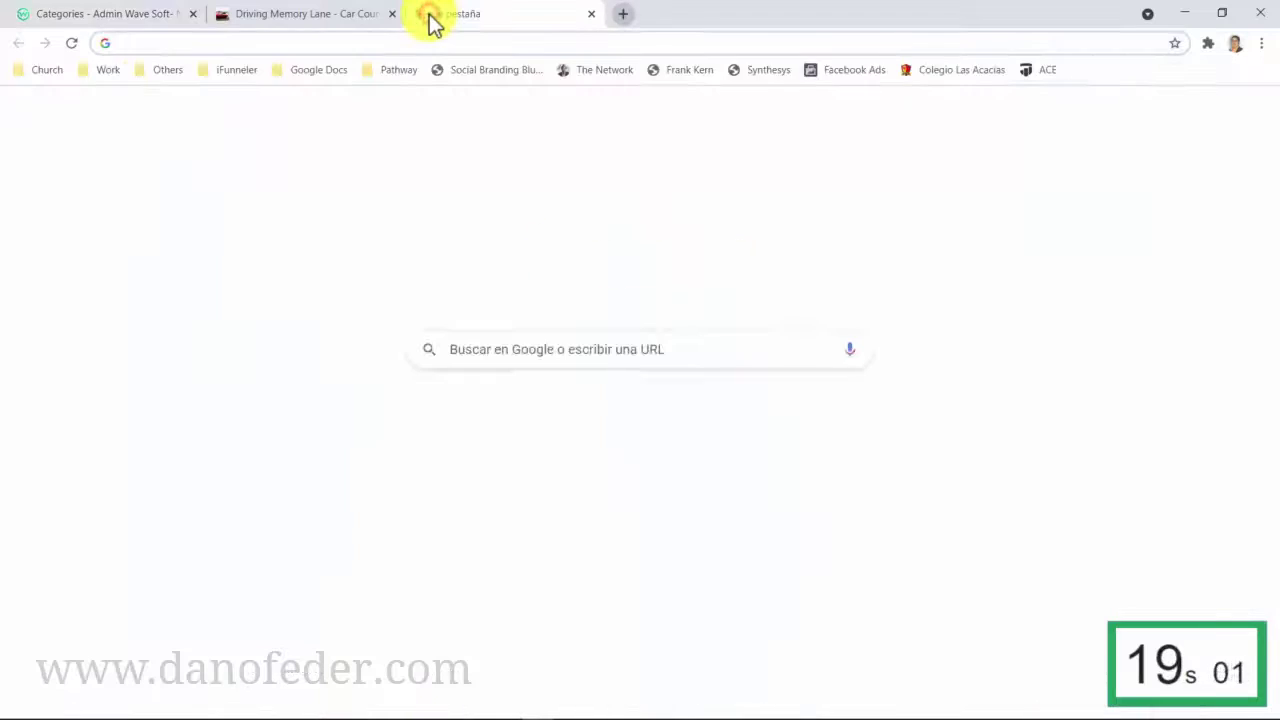
text(rssground.com)
key(Return)
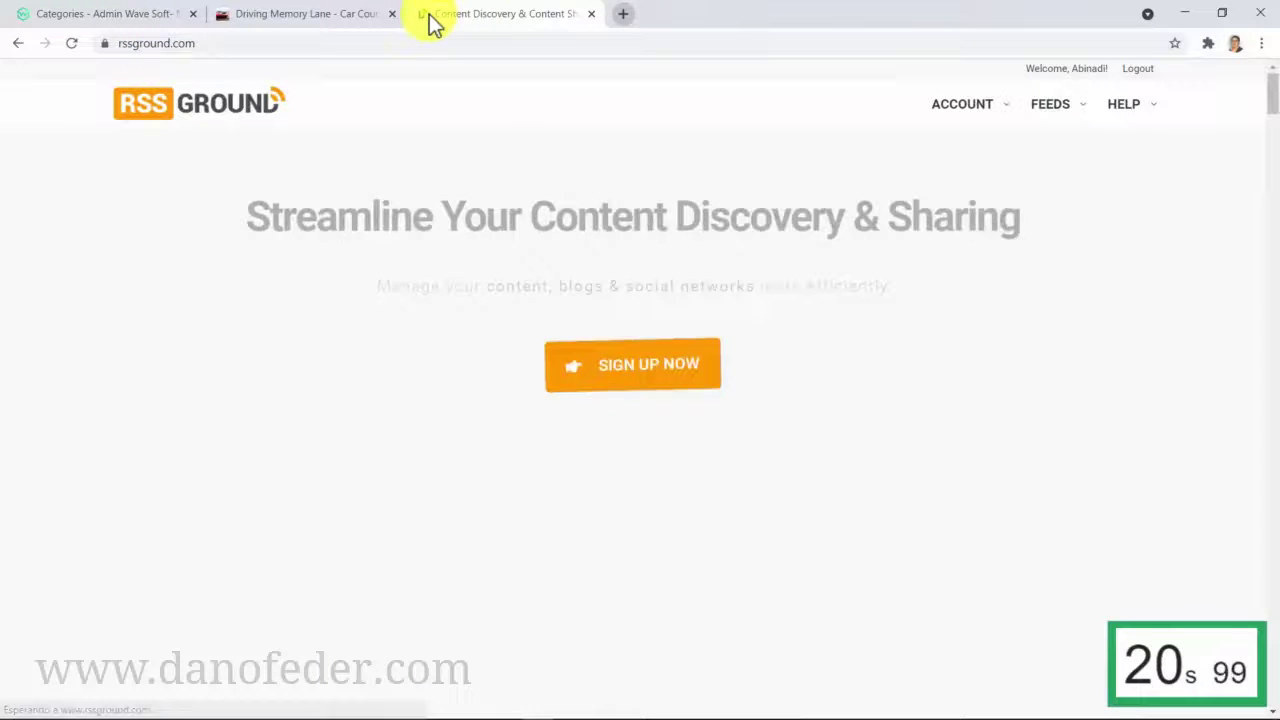
mouse_move(1050, 104)
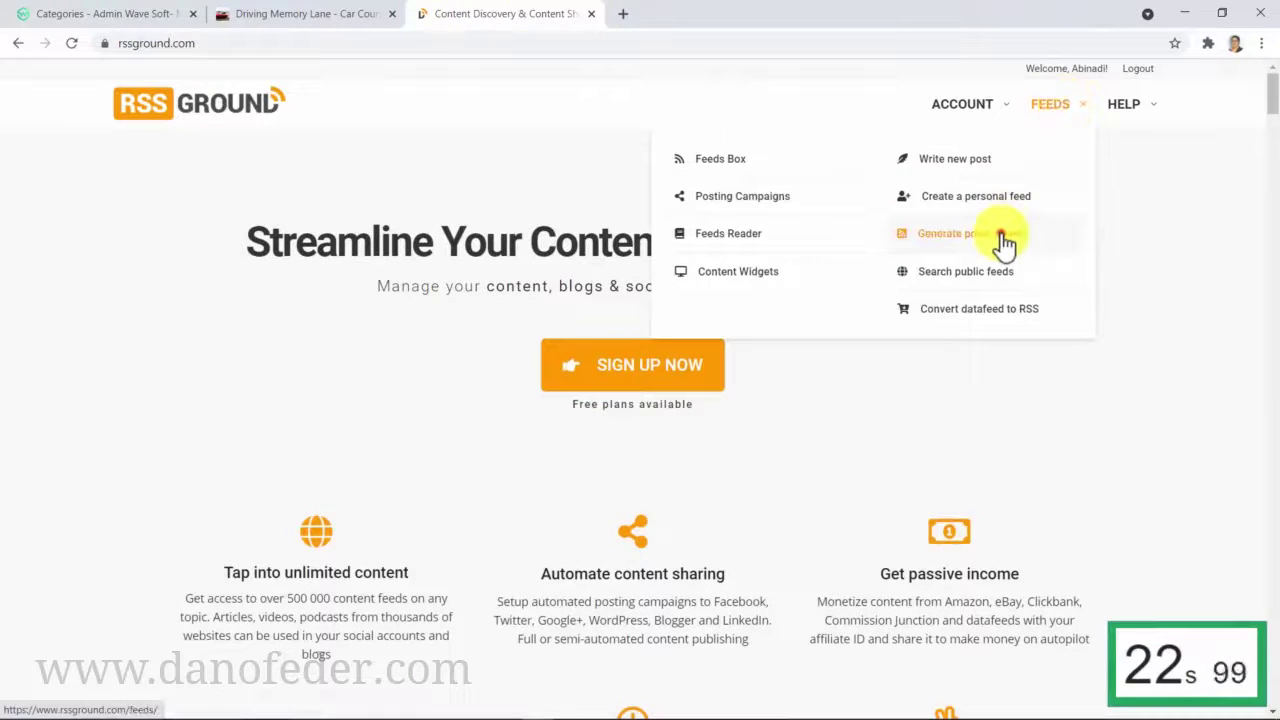
click(1000, 244)
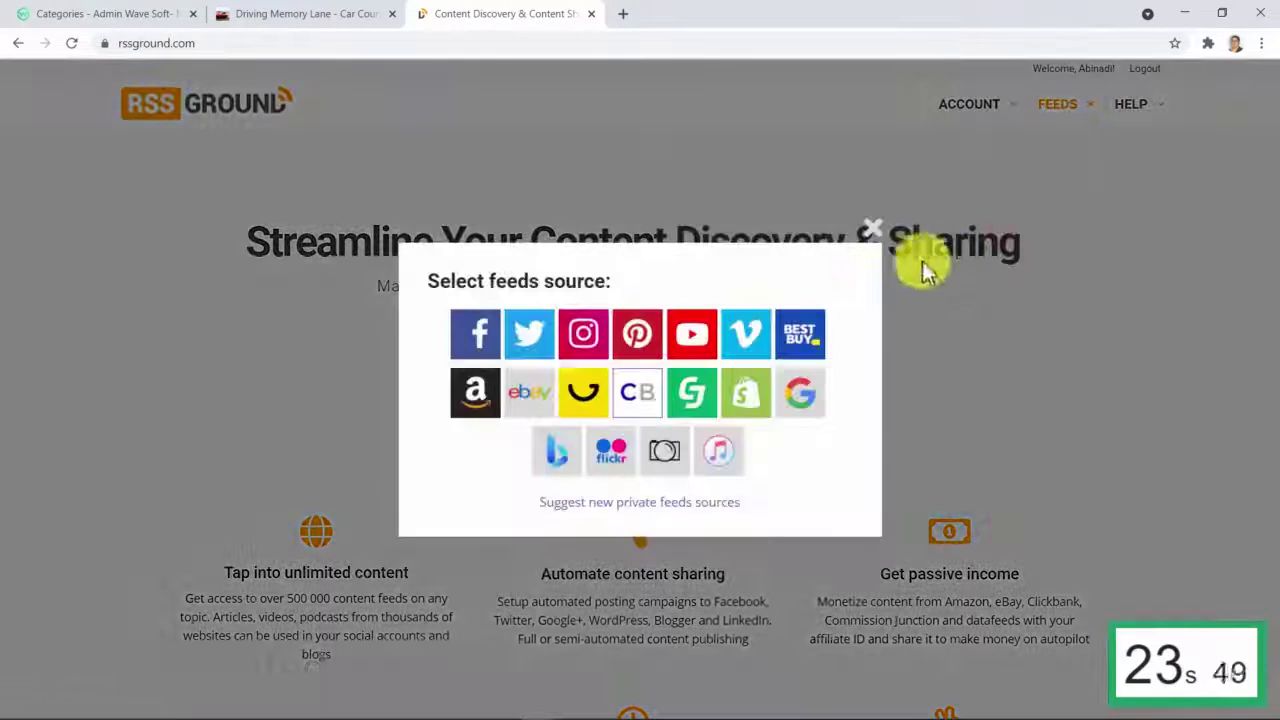
click(638, 400)
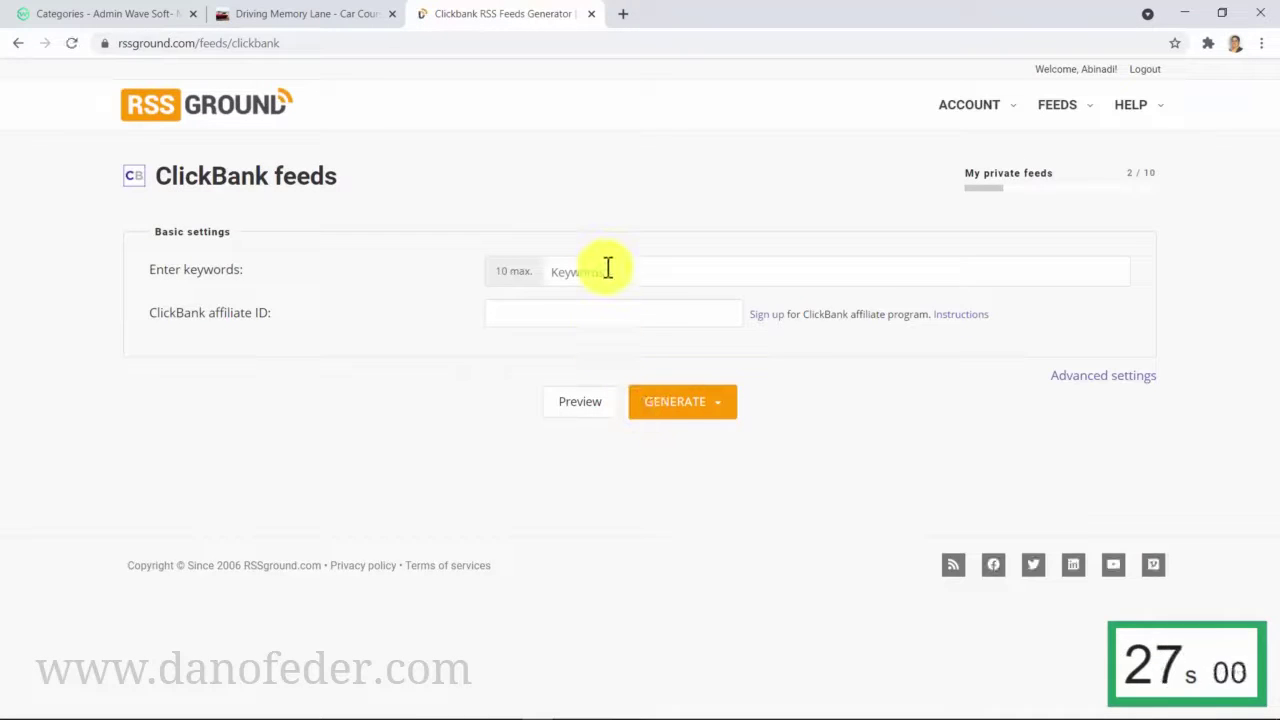
text(diabe)
- Generate the diabetes feed with the affiliate ID, save it to the Feeds Box, and copy its URL
click(571, 310)
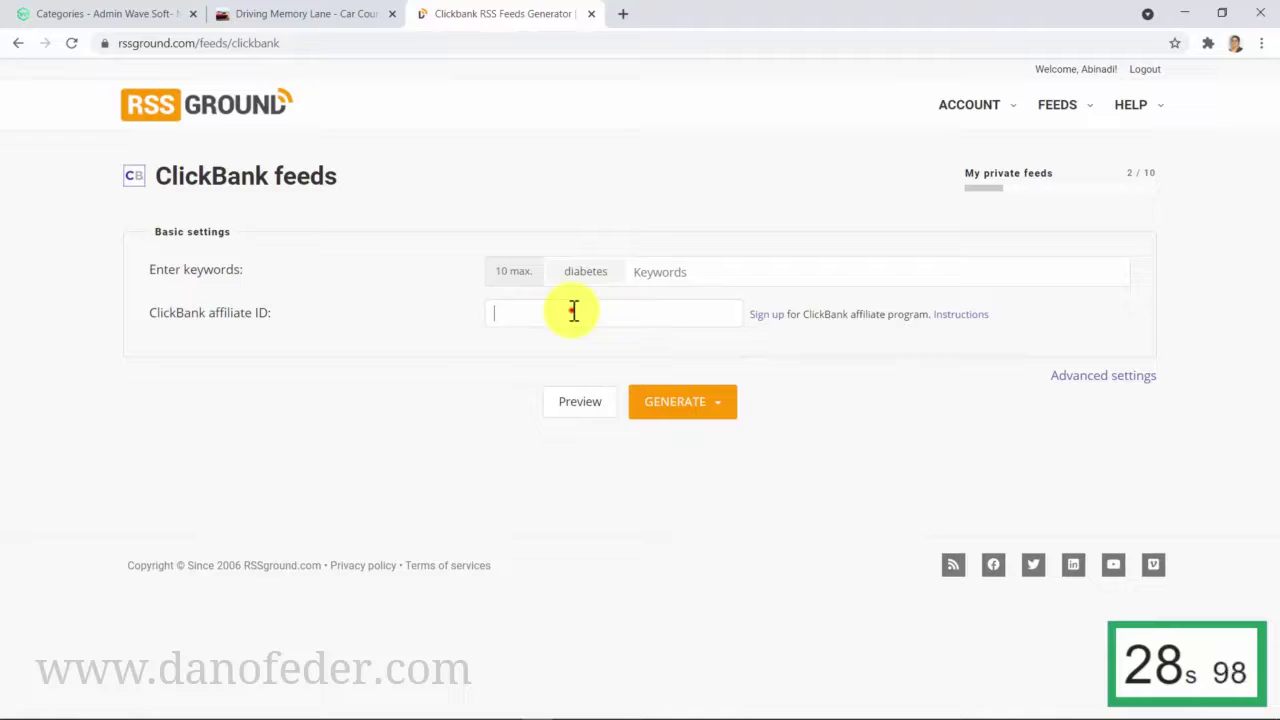
click(560, 346)
click(704, 412)
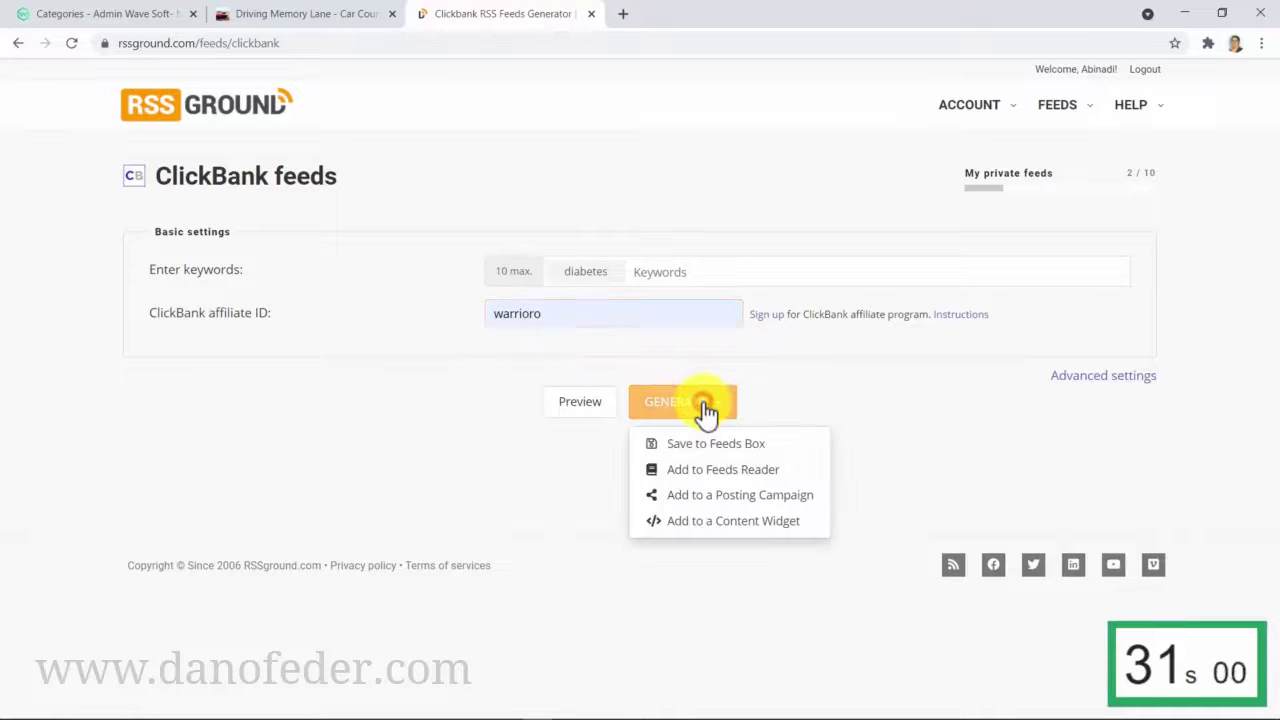
click(716, 452)
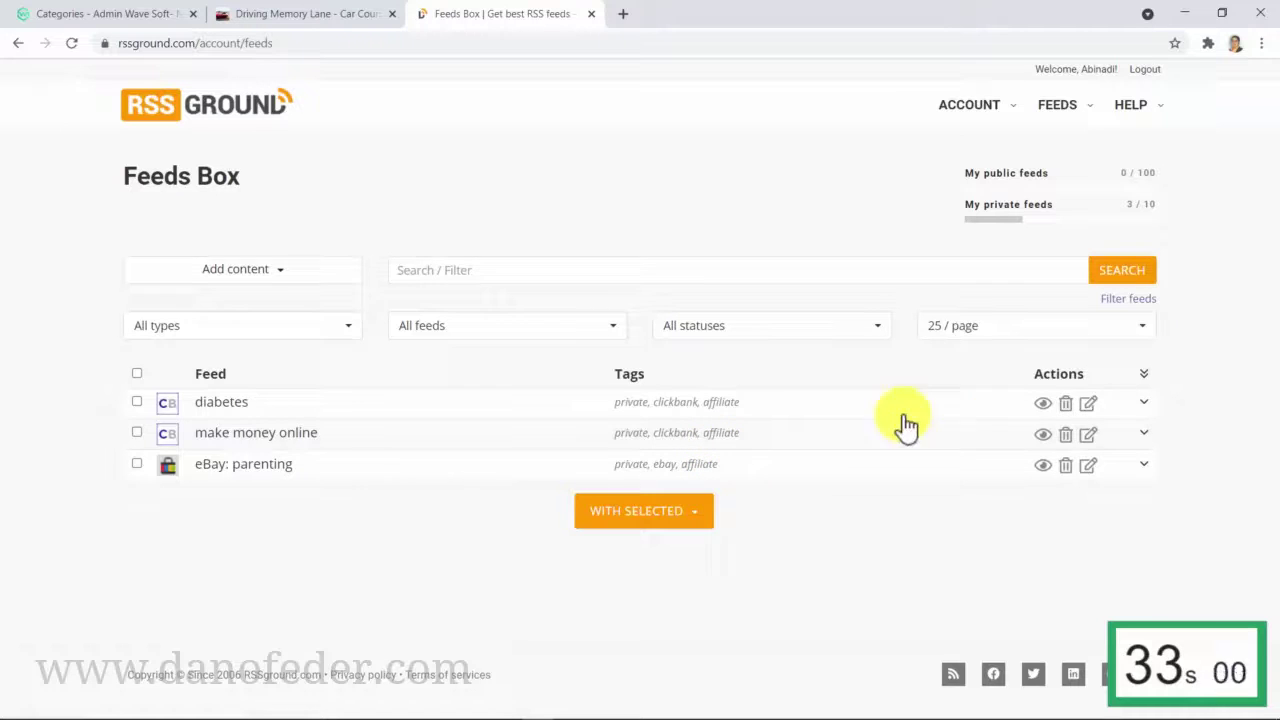
click(1137, 403)
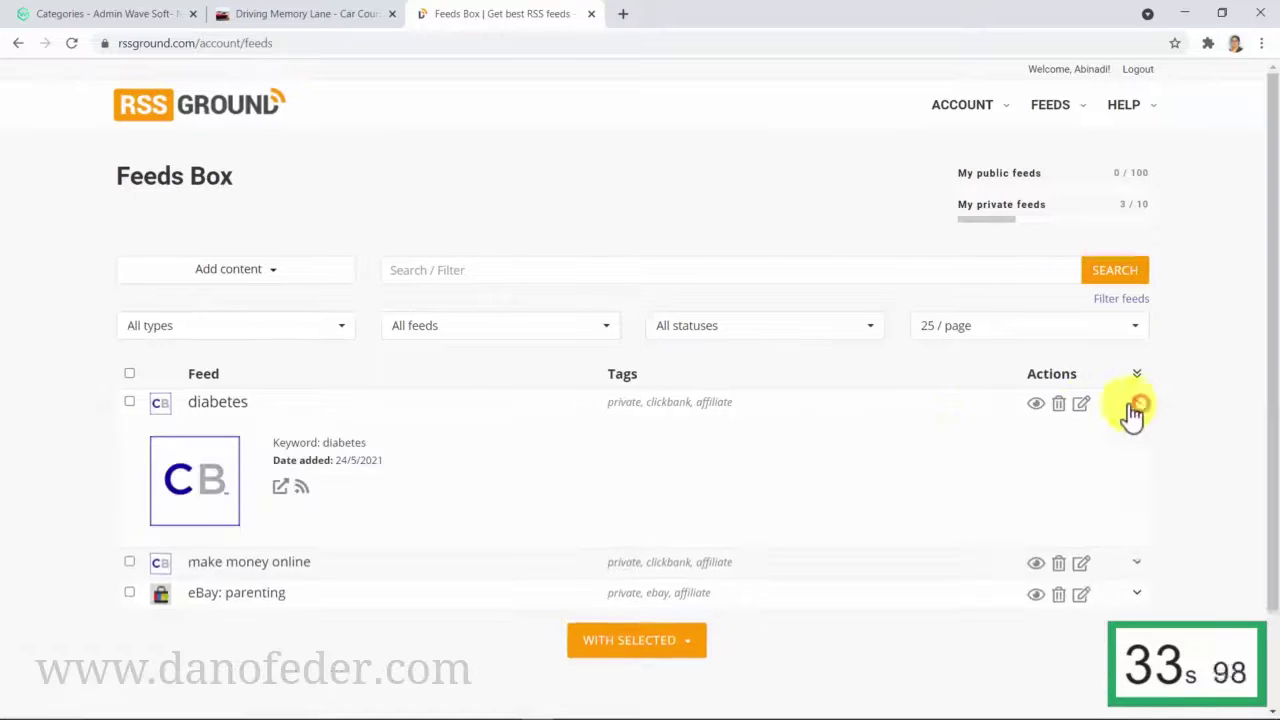
click(302, 487)
click(491, 43)
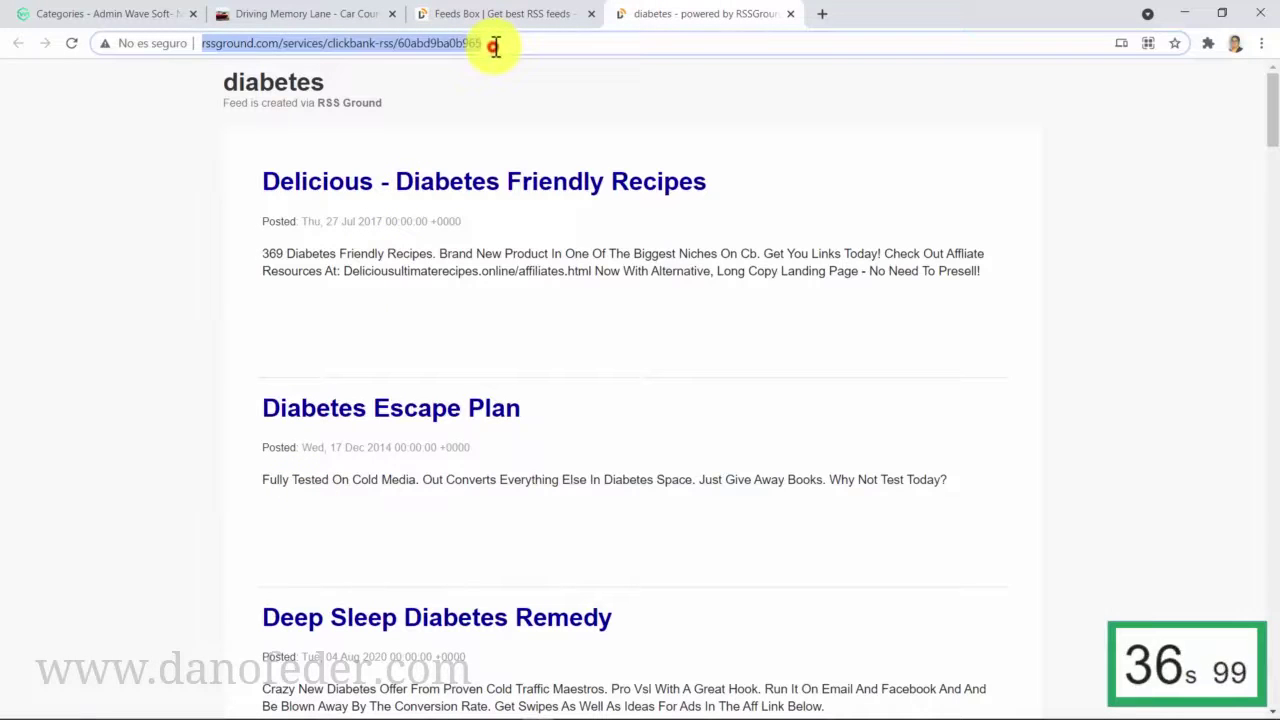
- Start an RSS feed import named Diabetes with the copied feed URL pasted in
click(157, 20)
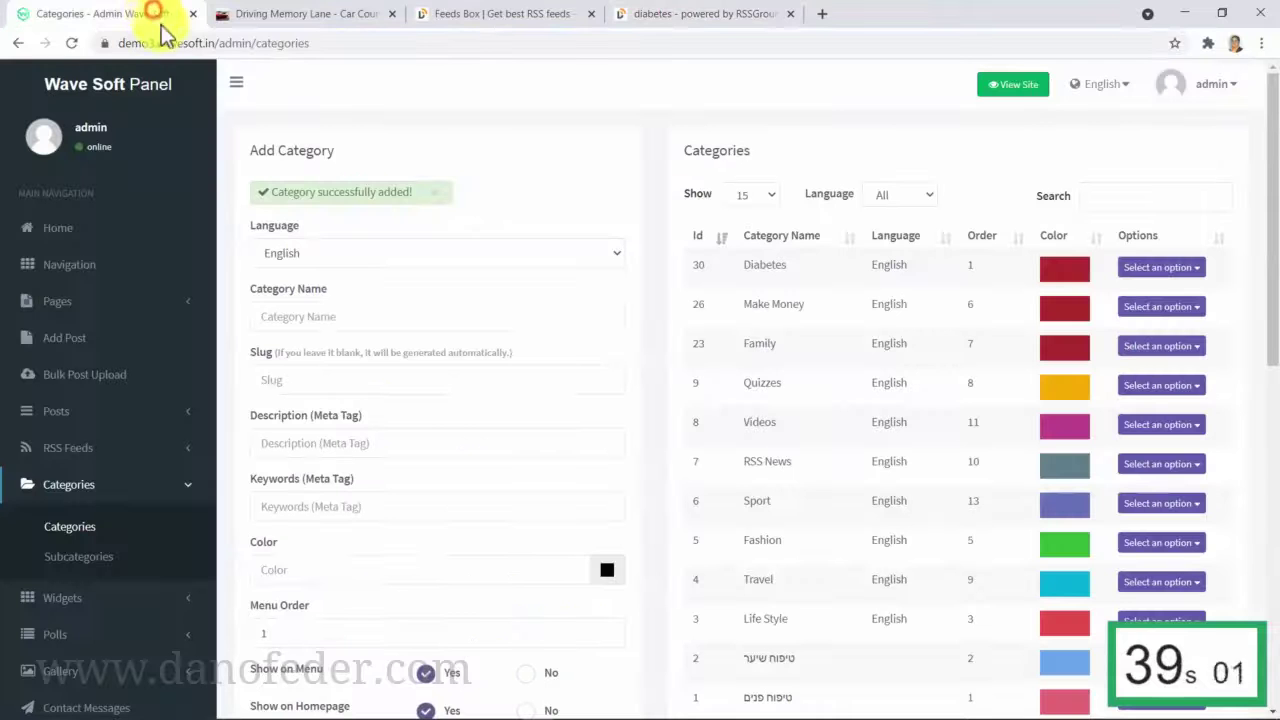
click(112, 458)
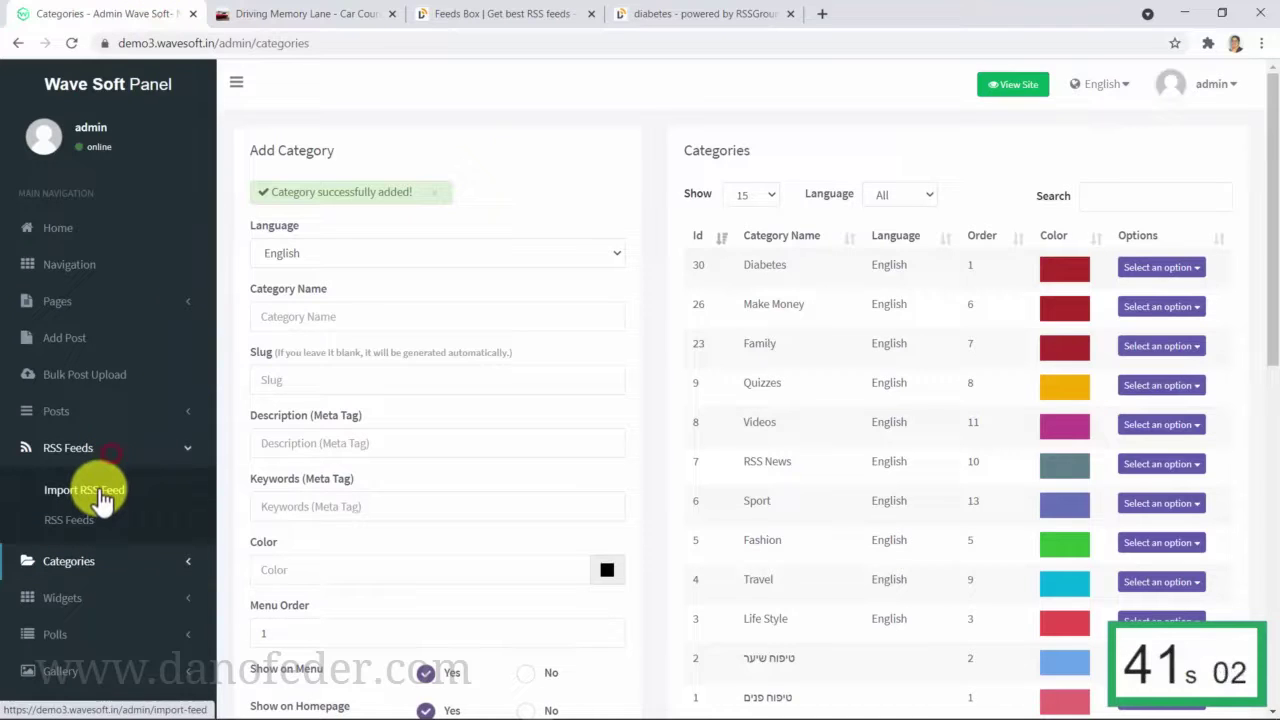
click(100, 492)
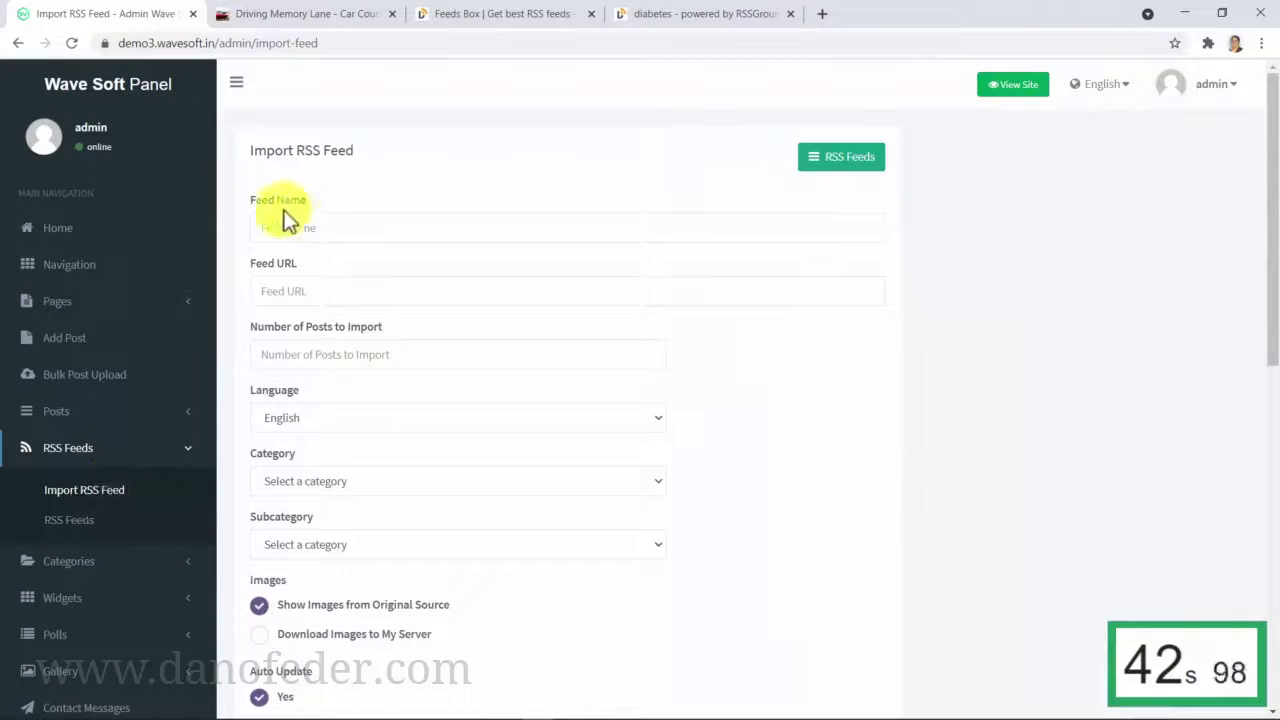
click(309, 229)
text(Diab)
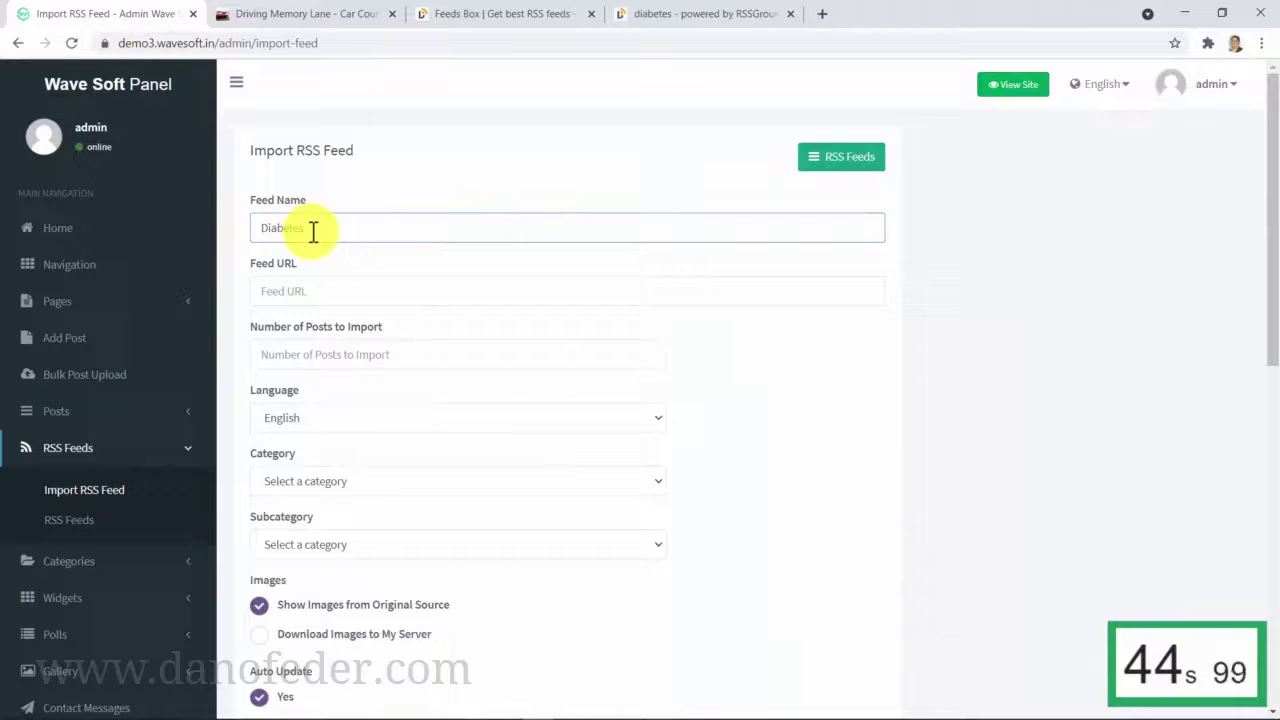
text(etes)
click(309, 289)
text(http://www.rssground.com/services/clickbank-rss/60abd9ba0b965)
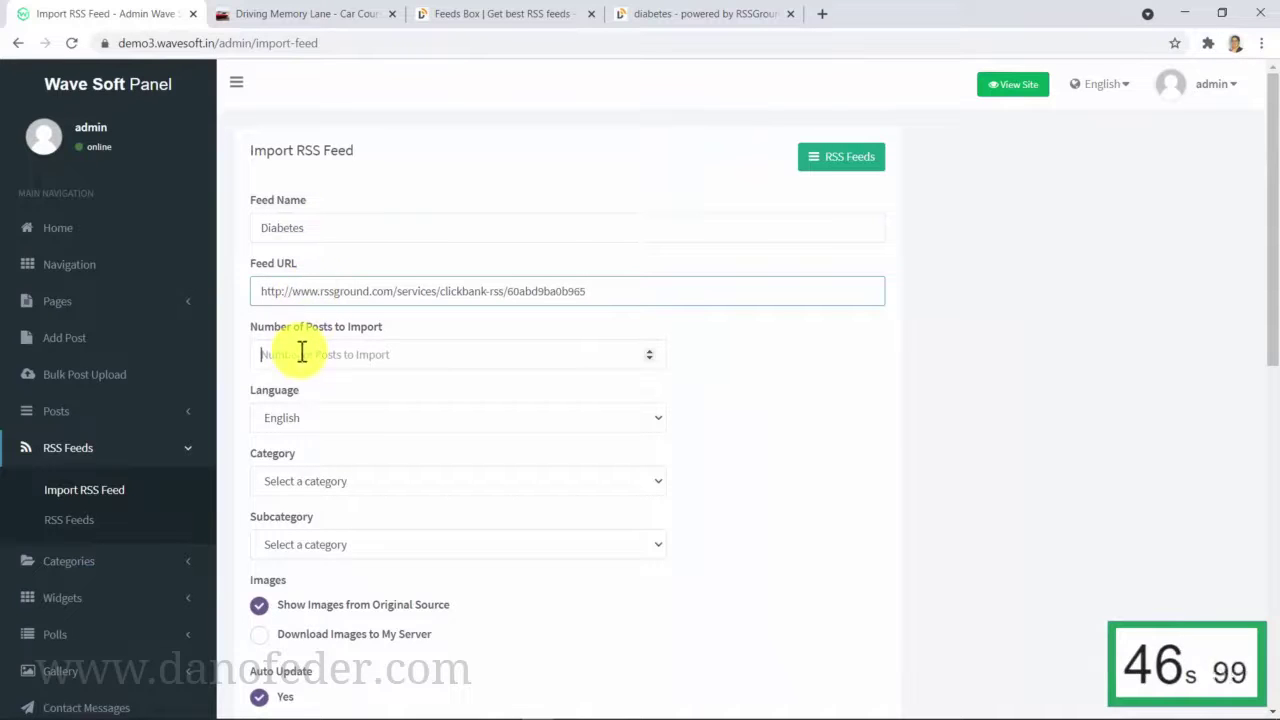
- Set 10 posts and category Diabetes, then import the feed
click(301, 352)
text(10)
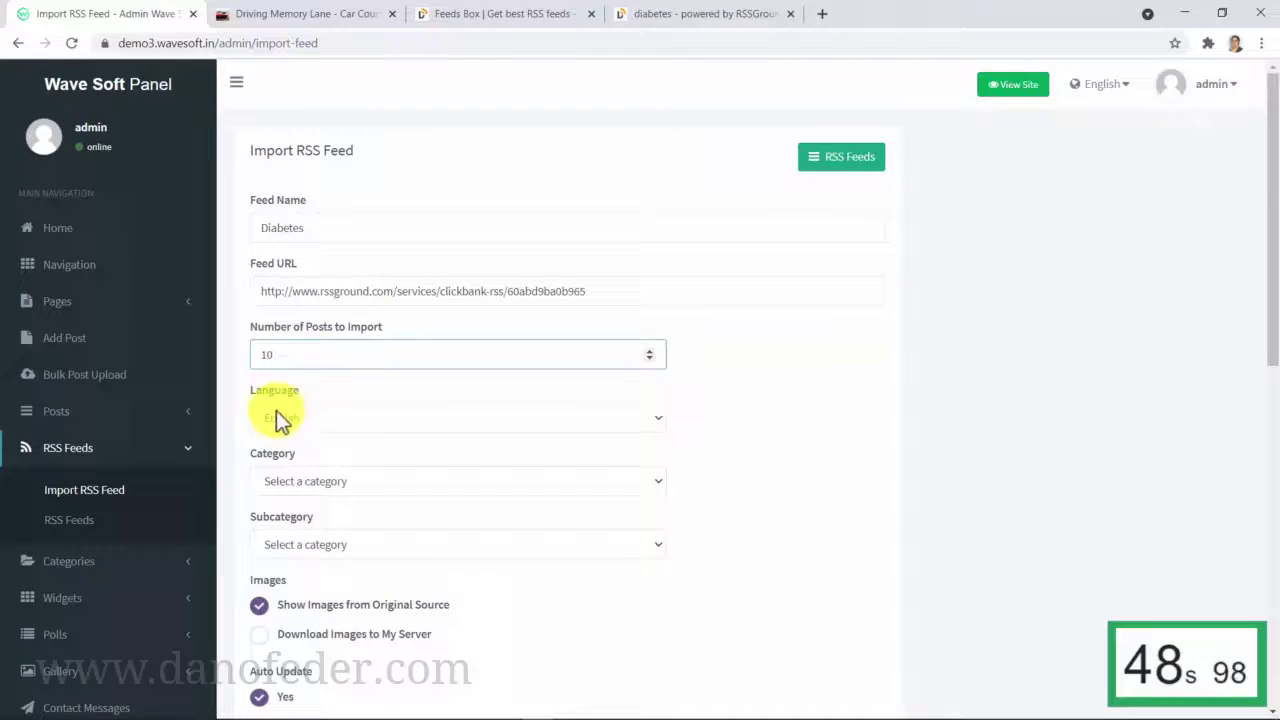
scroll(285, 392, down, 2)
click(321, 315)
click(309, 492)
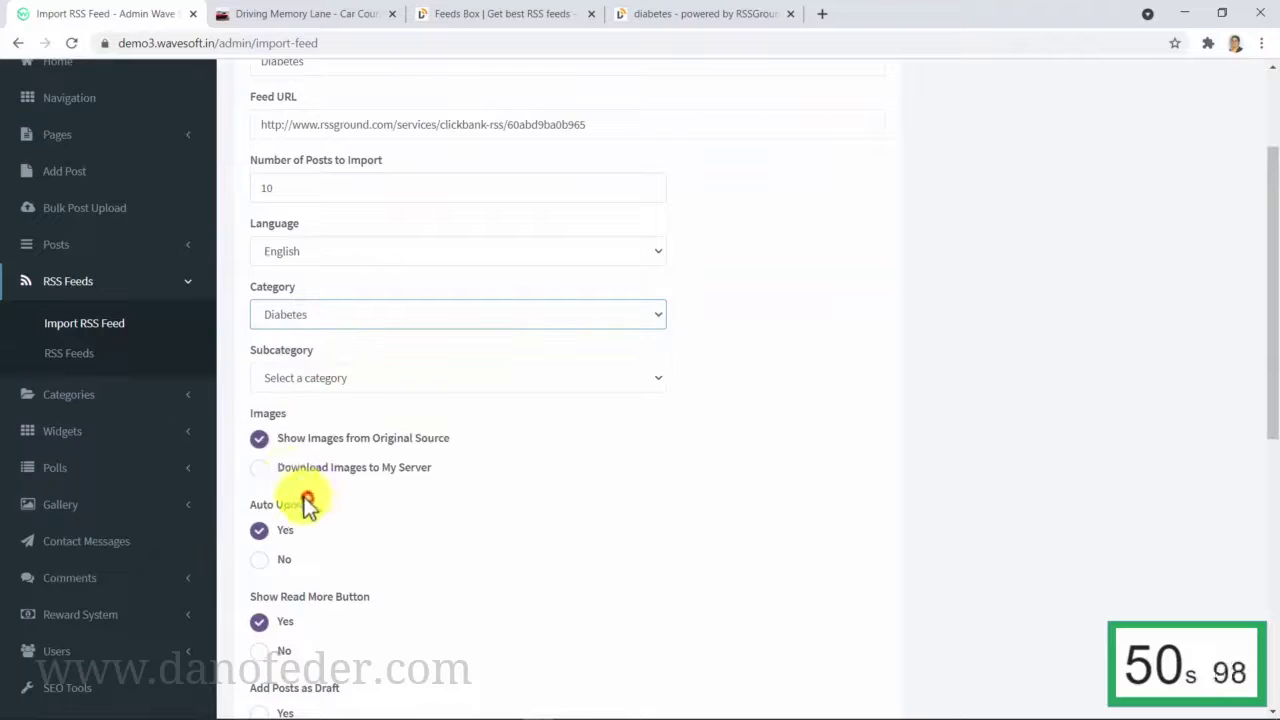
scroll(280, 470, down, 3)
scroll(600, 500, down, 1)
click(828, 553)
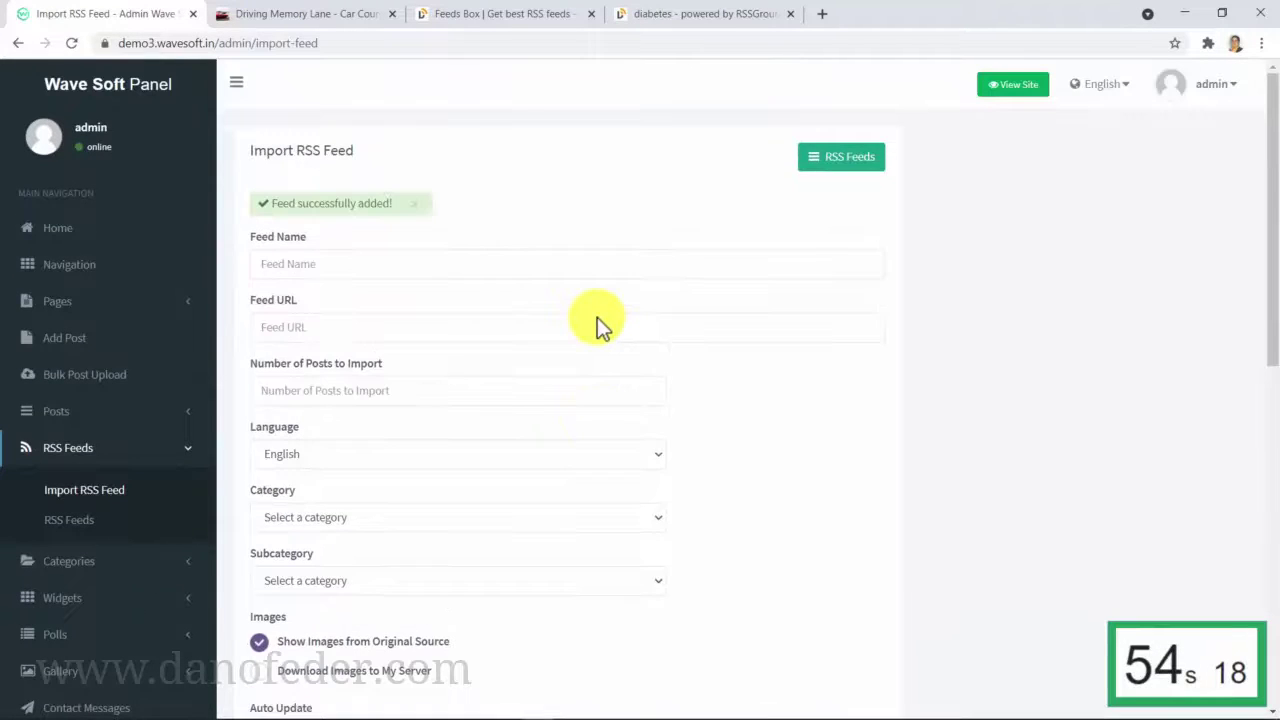
click(1001, 90)
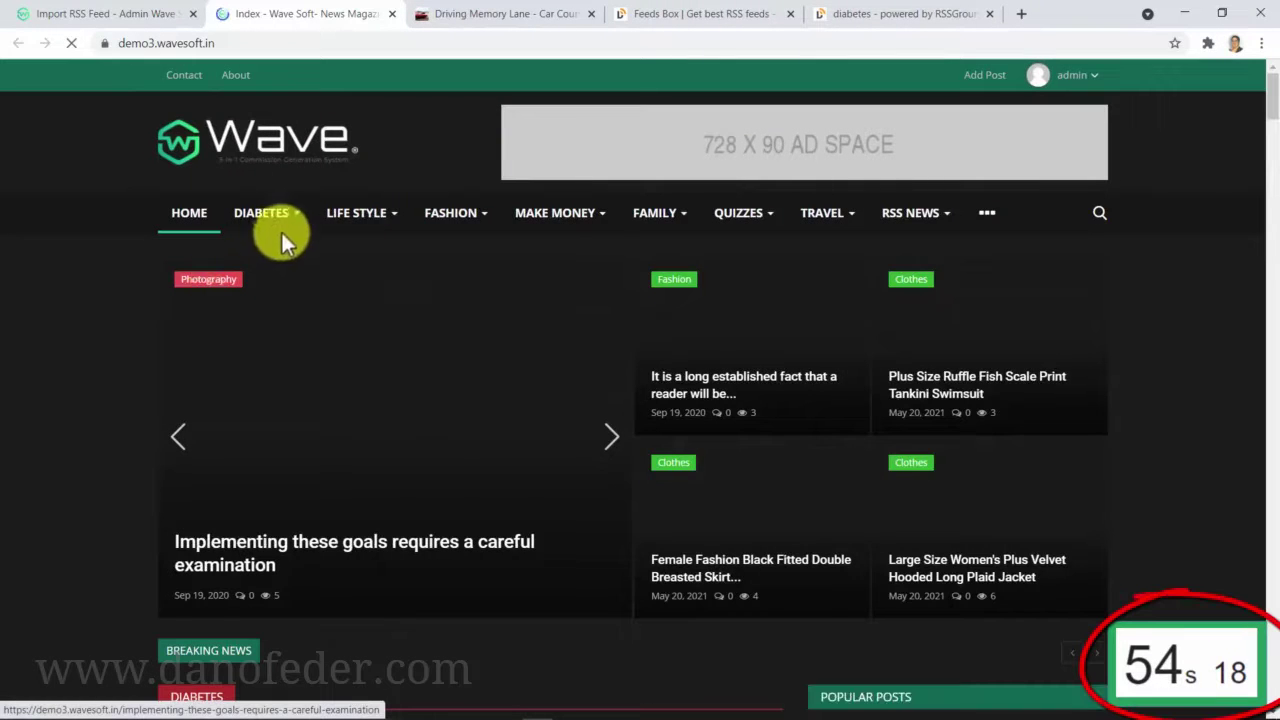
- Browse the imported posts in the DIABETES category
click(280, 215)
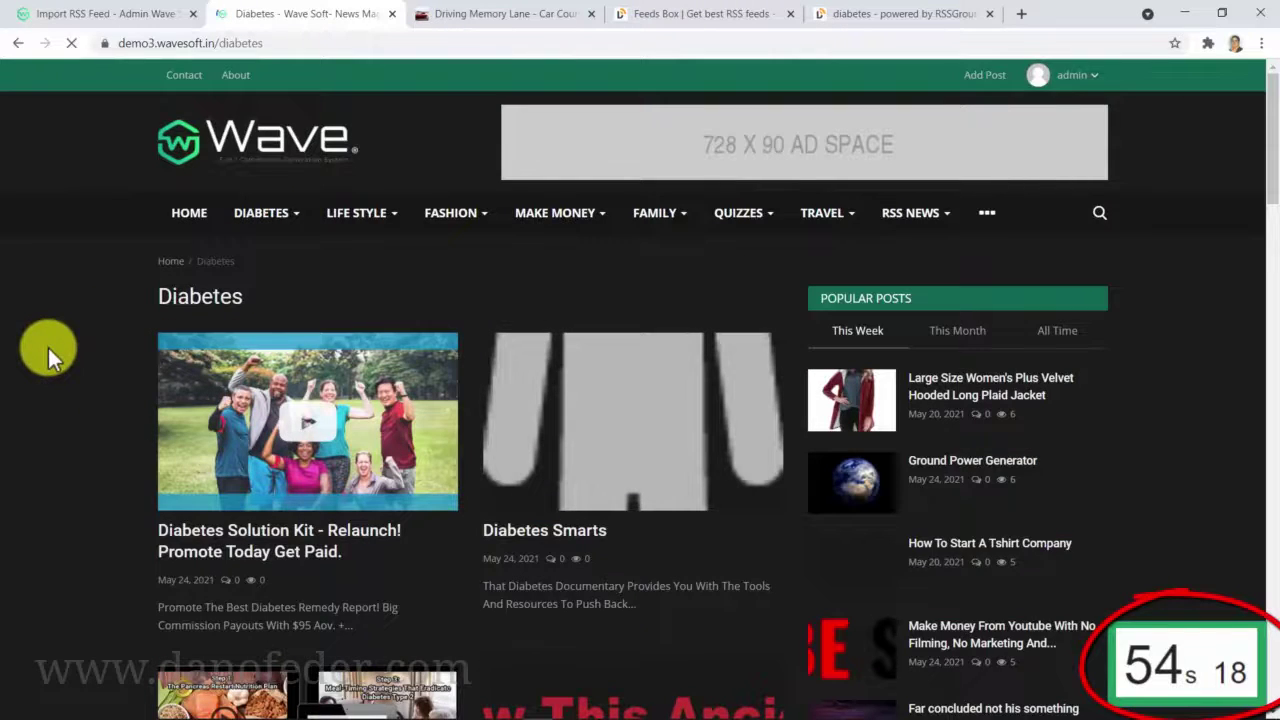
scroll(48, 349, down, 3)
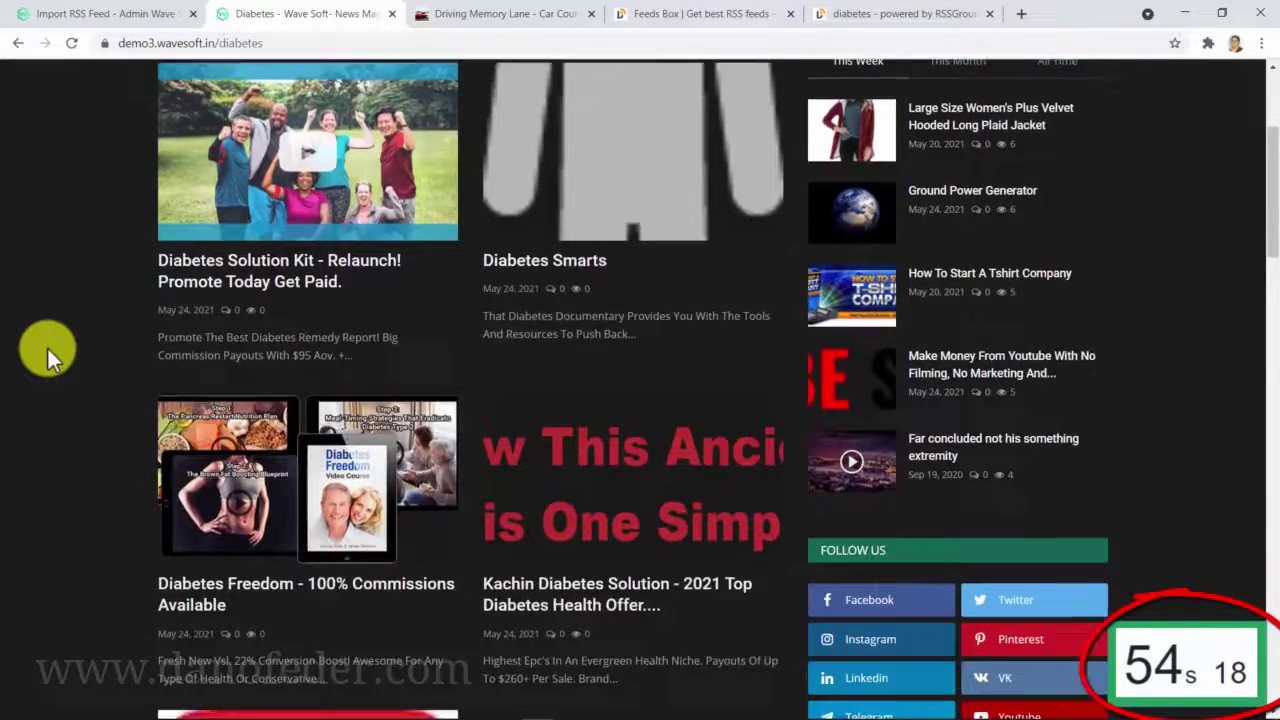
scroll(48, 349, down, 3)
scroll(48, 349, down, 3)
scroll(48, 349, down, 3)
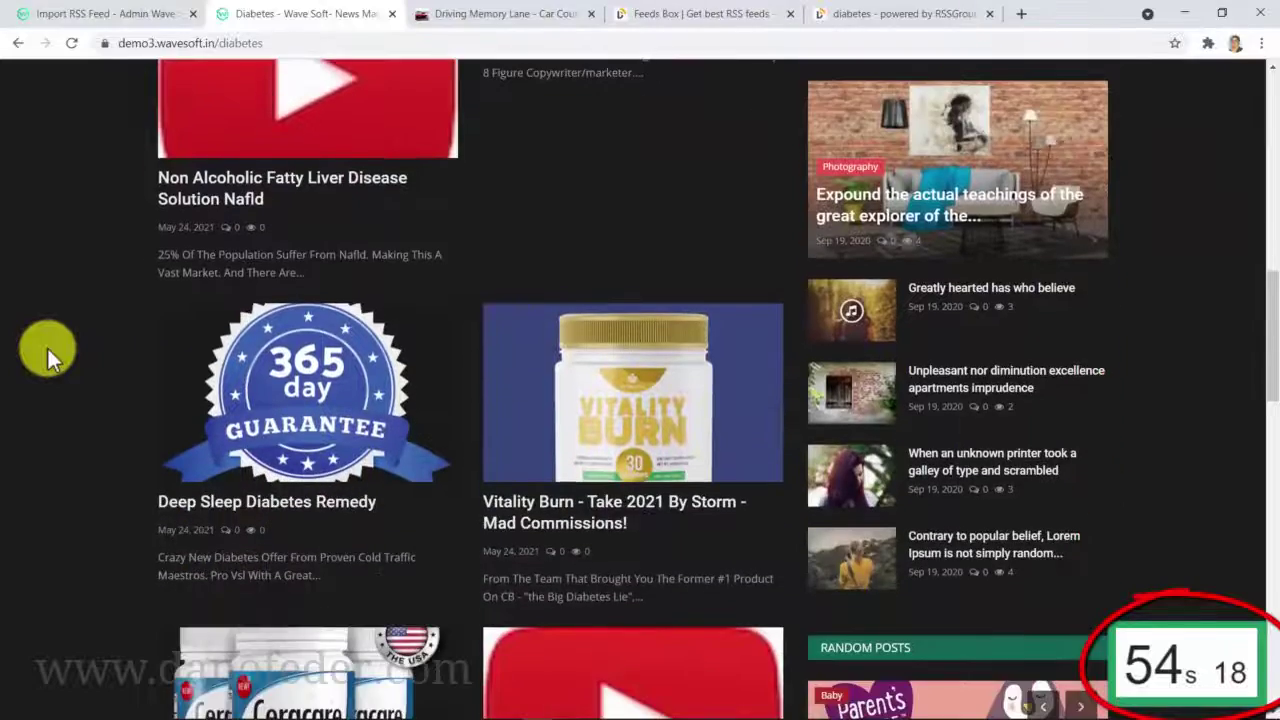
scroll(48, 349, down, 2)
scroll(48, 349, down, 1)
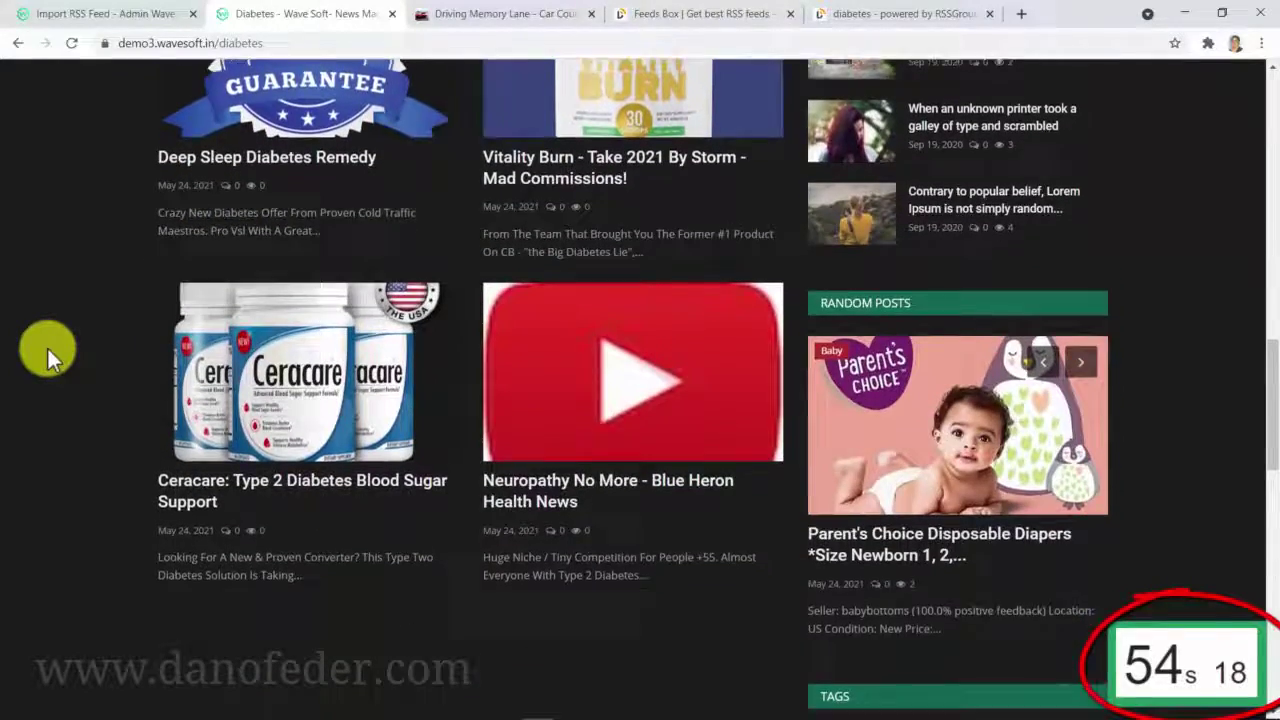
scroll(48, 349, down, 1)
scroll(48, 349, up, 4)
scroll(48, 349, up, 2)
scroll(48, 349, up, 2)
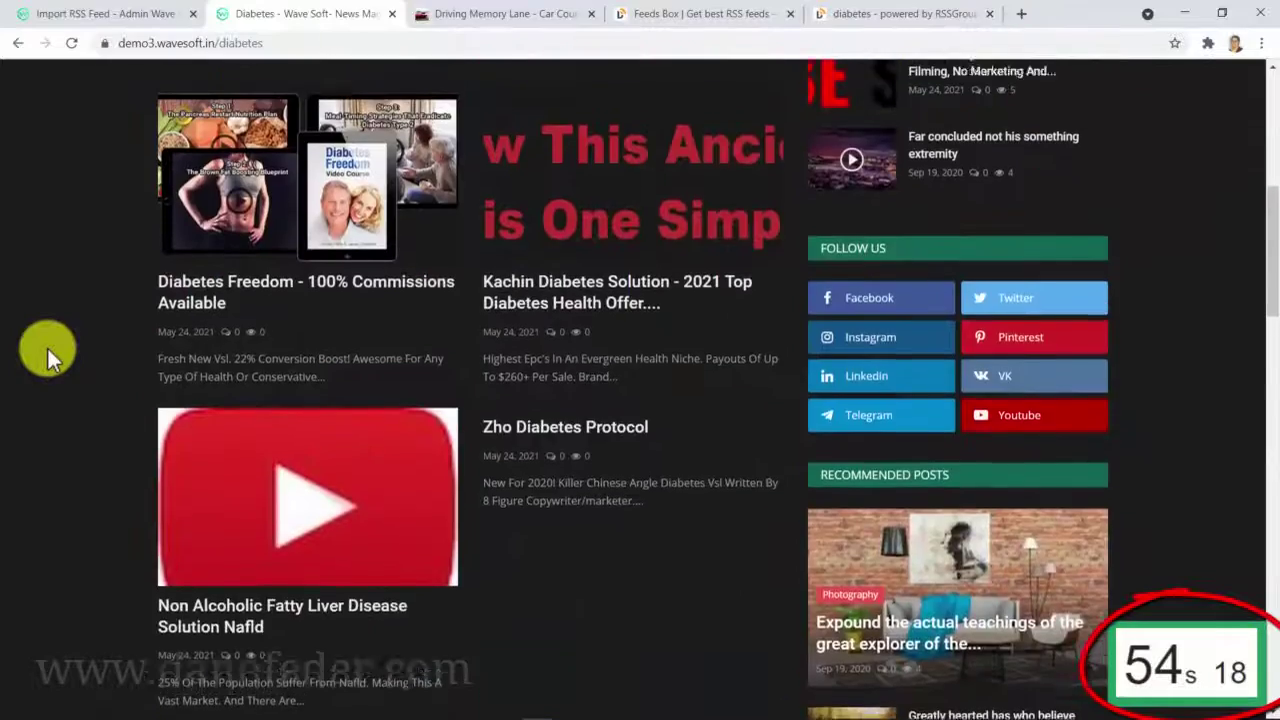
scroll(48, 349, up, 1)
scroll(48, 349, up, 2)
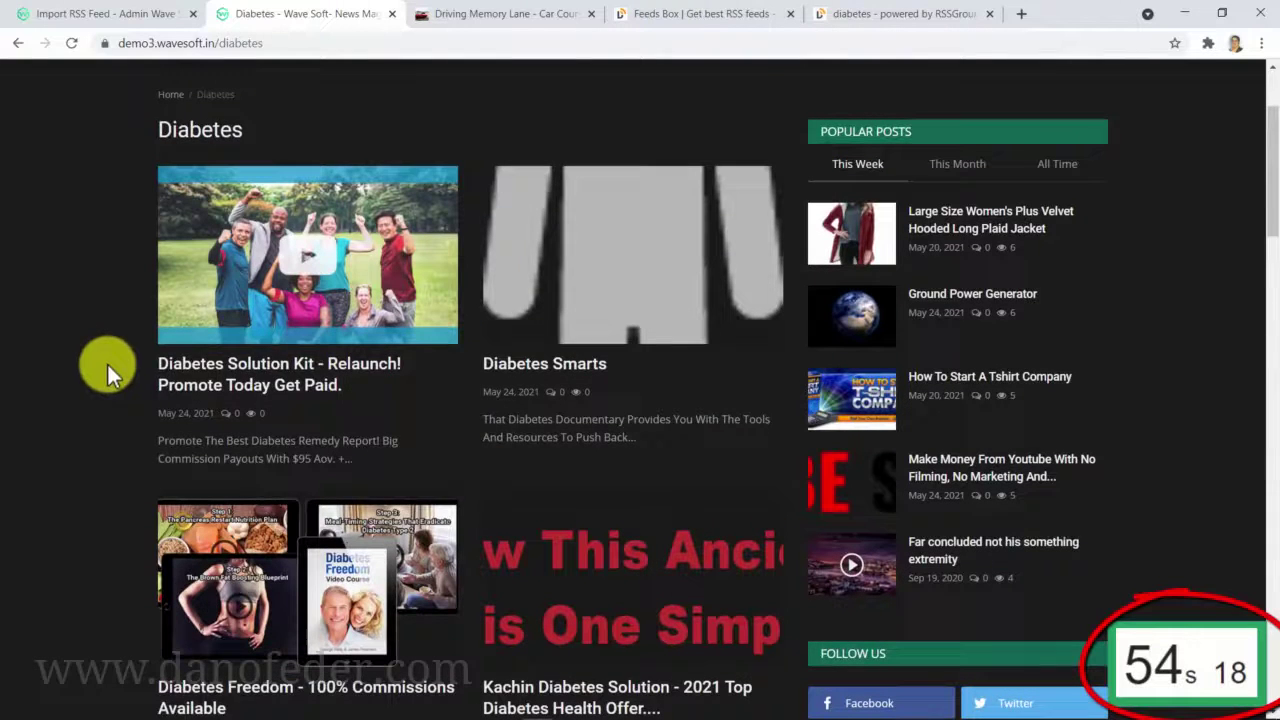
- Open the 'Diabetes Solution Kit - Relaunch!' post and scroll through it
click(281, 376)
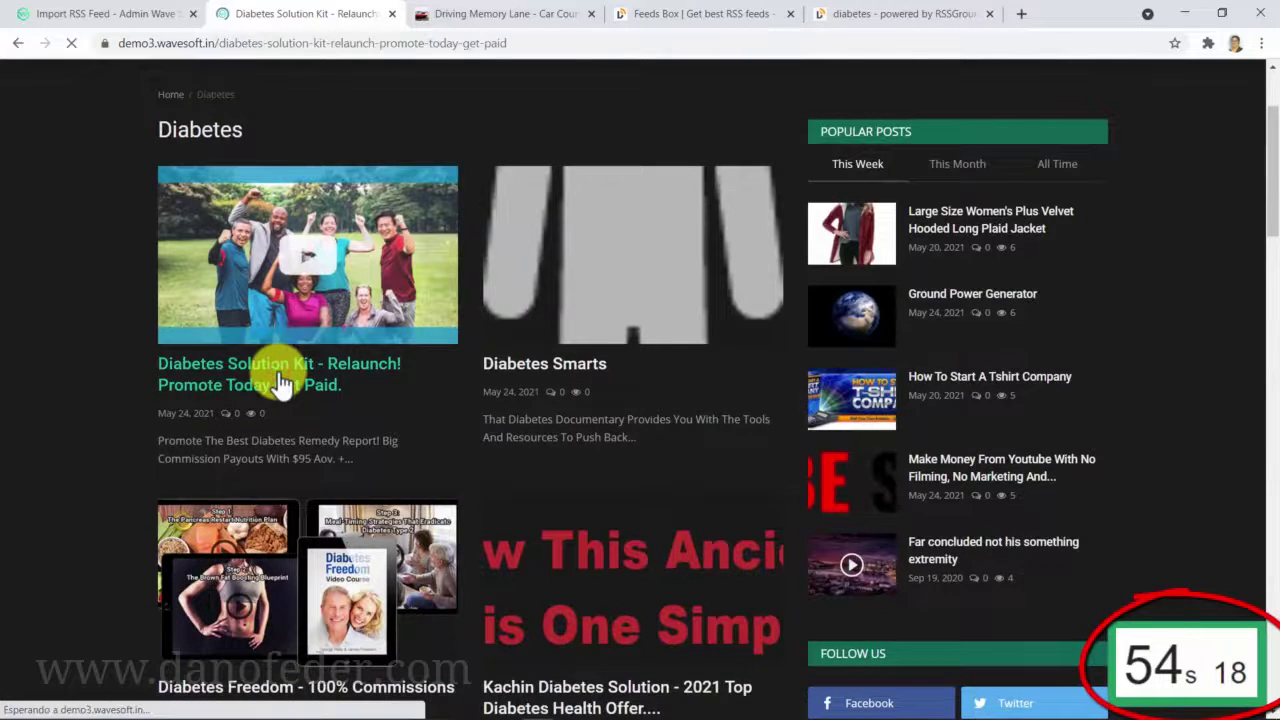
scroll(530, 420, down, 2)
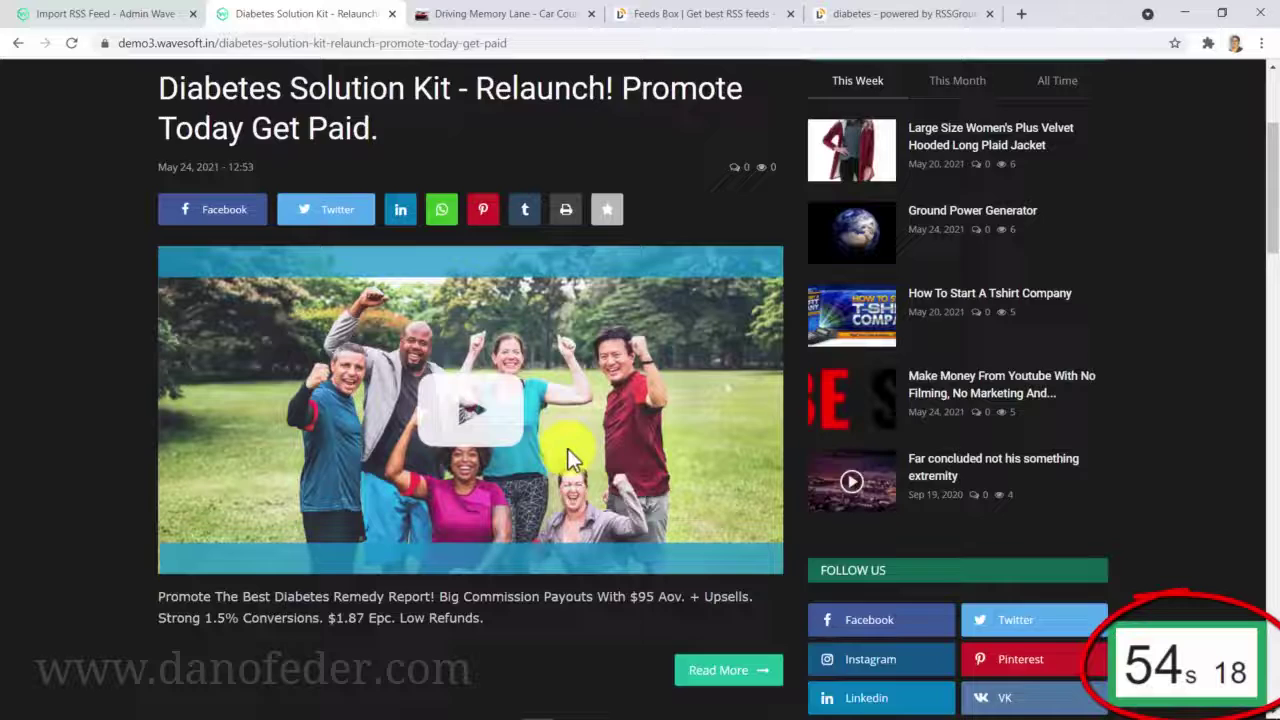
scroll(563, 457, down, 1)
- View the Reverse Diabetes ClickBank sales page, then return to the admin's Import RSS Feed page
click(728, 508)
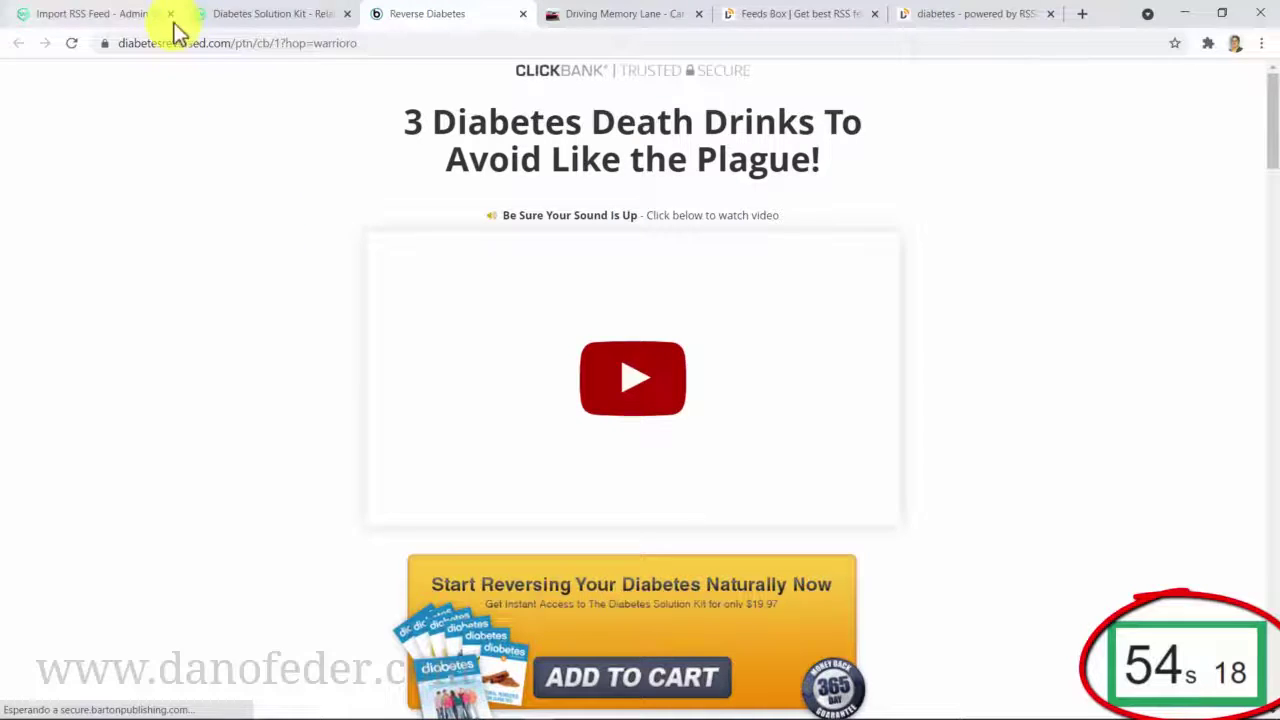
click(210, 14)
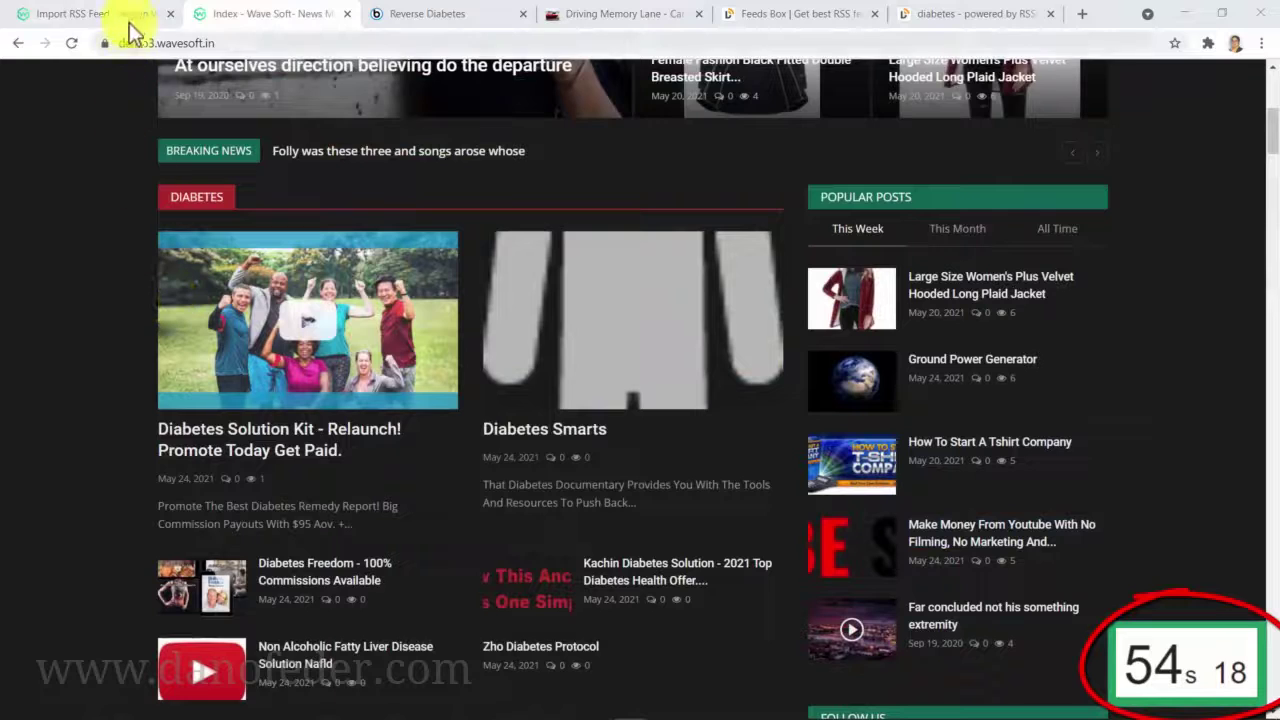
click(128, 18)
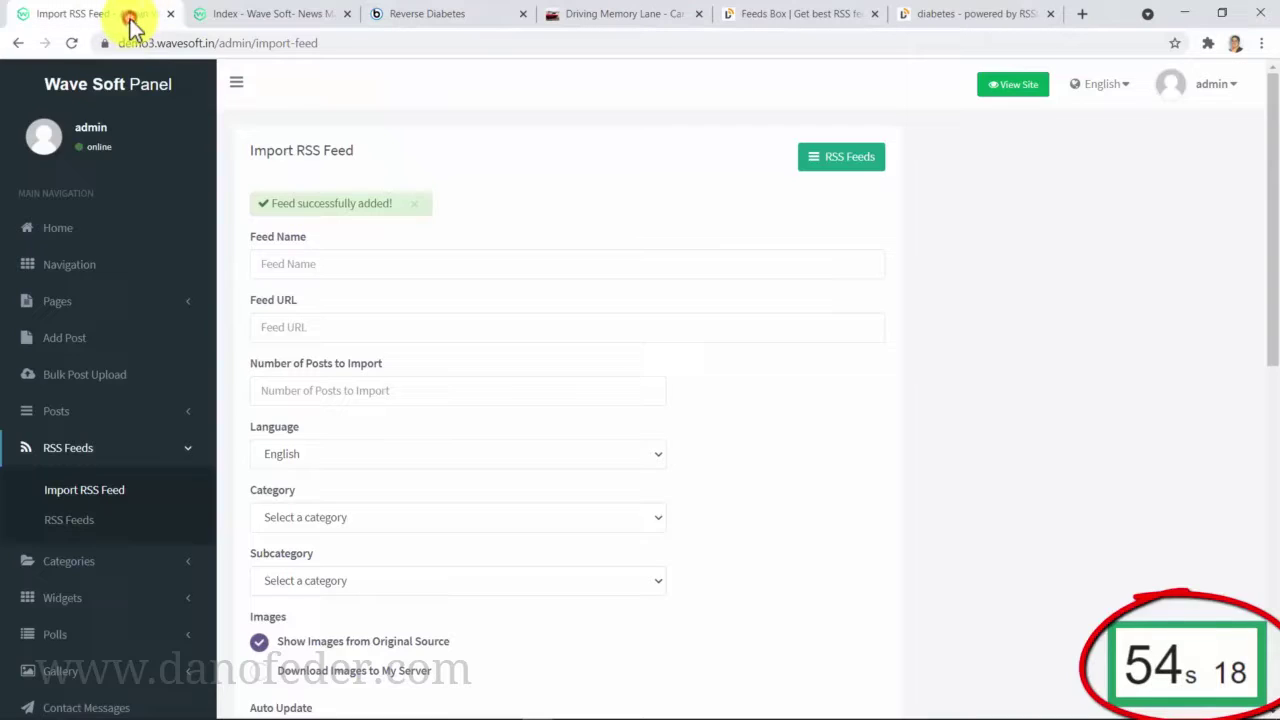
- Visit the admin dashboard, the Navigation settings and the Bulk Post Upload page
click(62, 232)
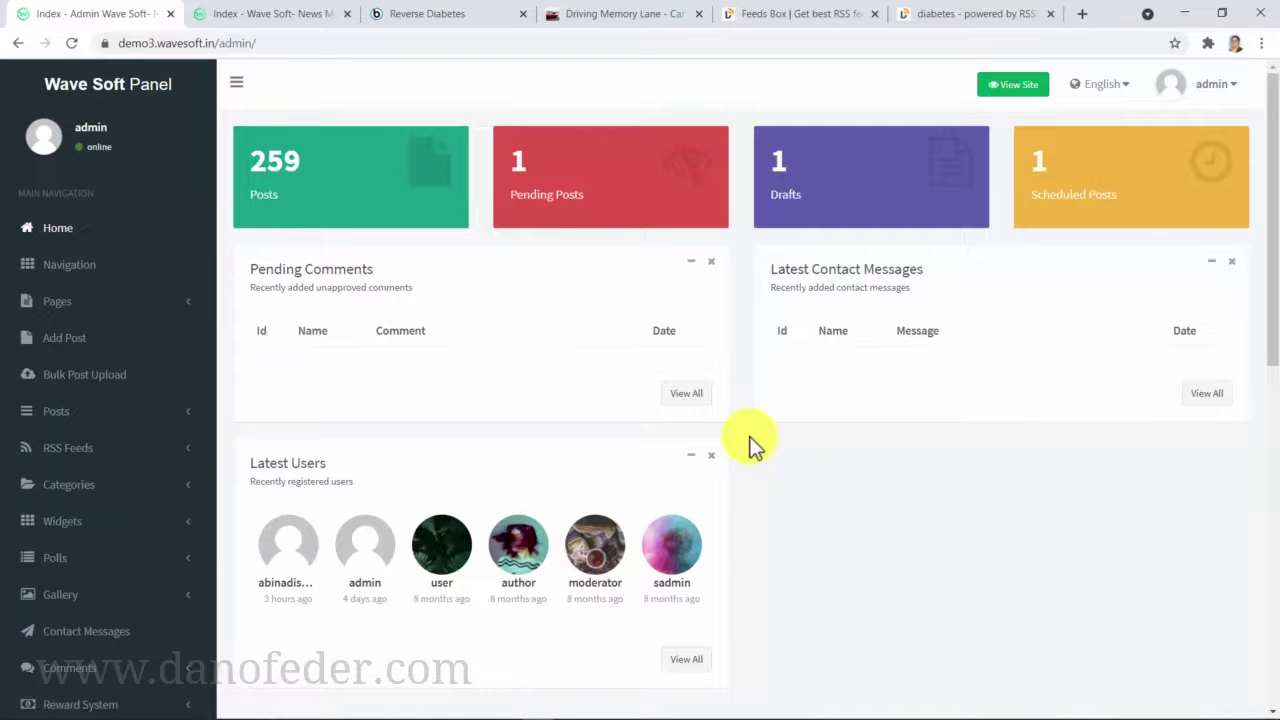
click(74, 268)
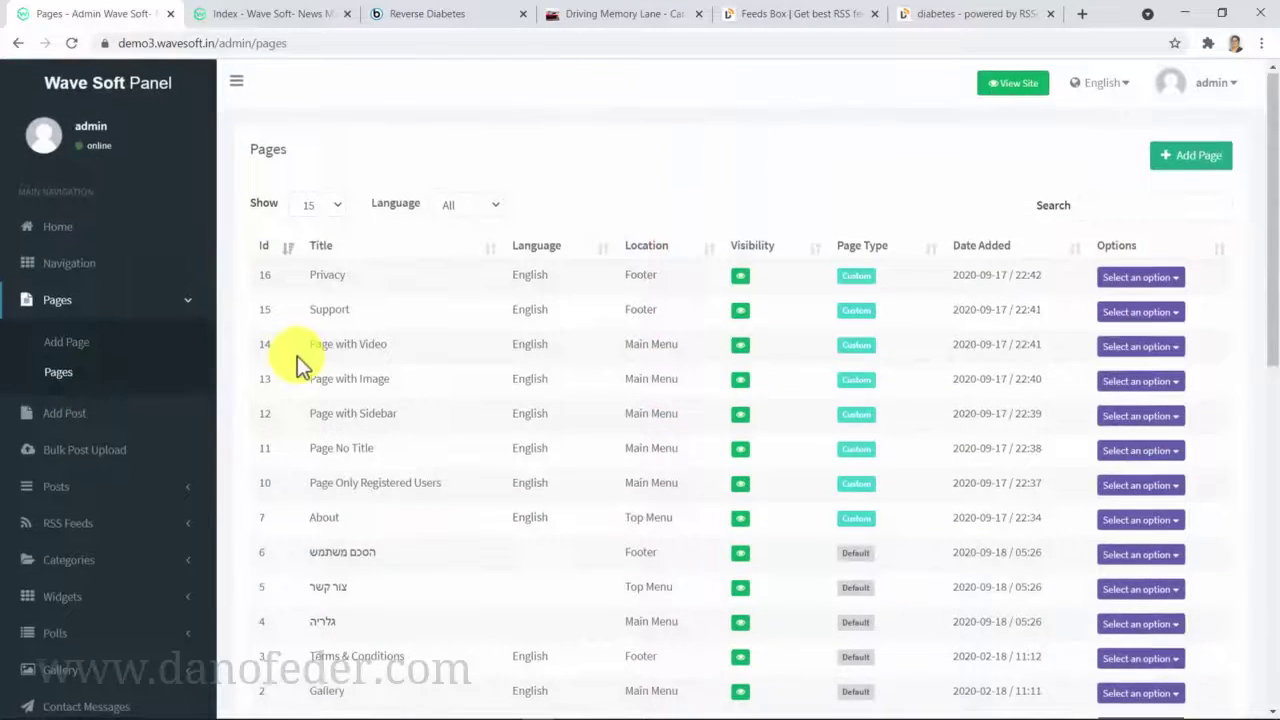
scroll(297, 356, down, 2)
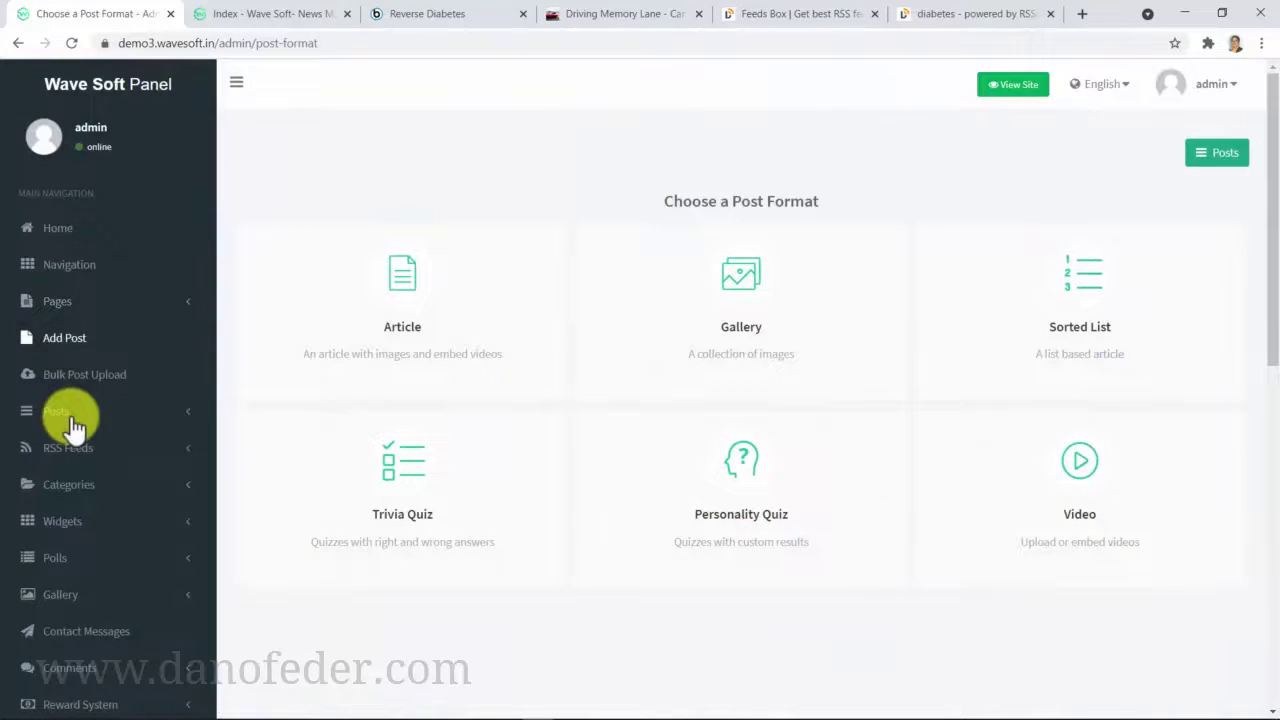
click(78, 385)
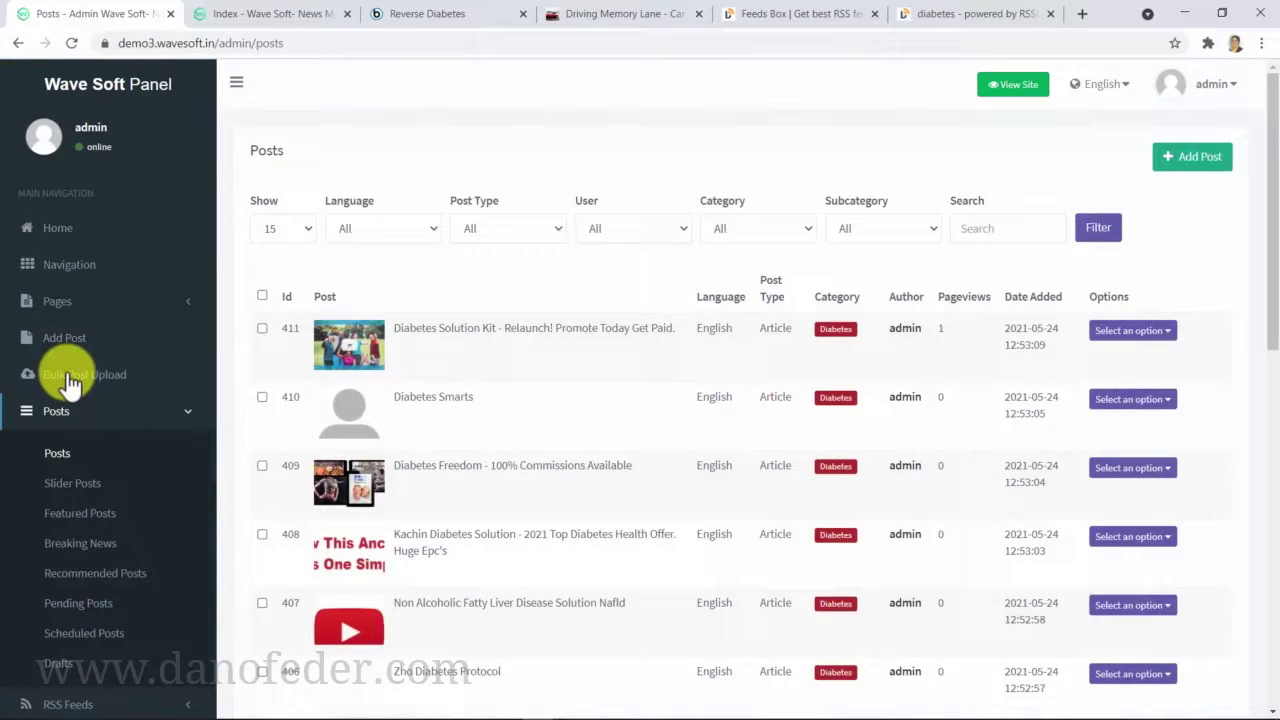
- Scroll the RSS Feeds table to check the Diabetes feed and its ten imported posts
scroll(316, 220, down, 2)
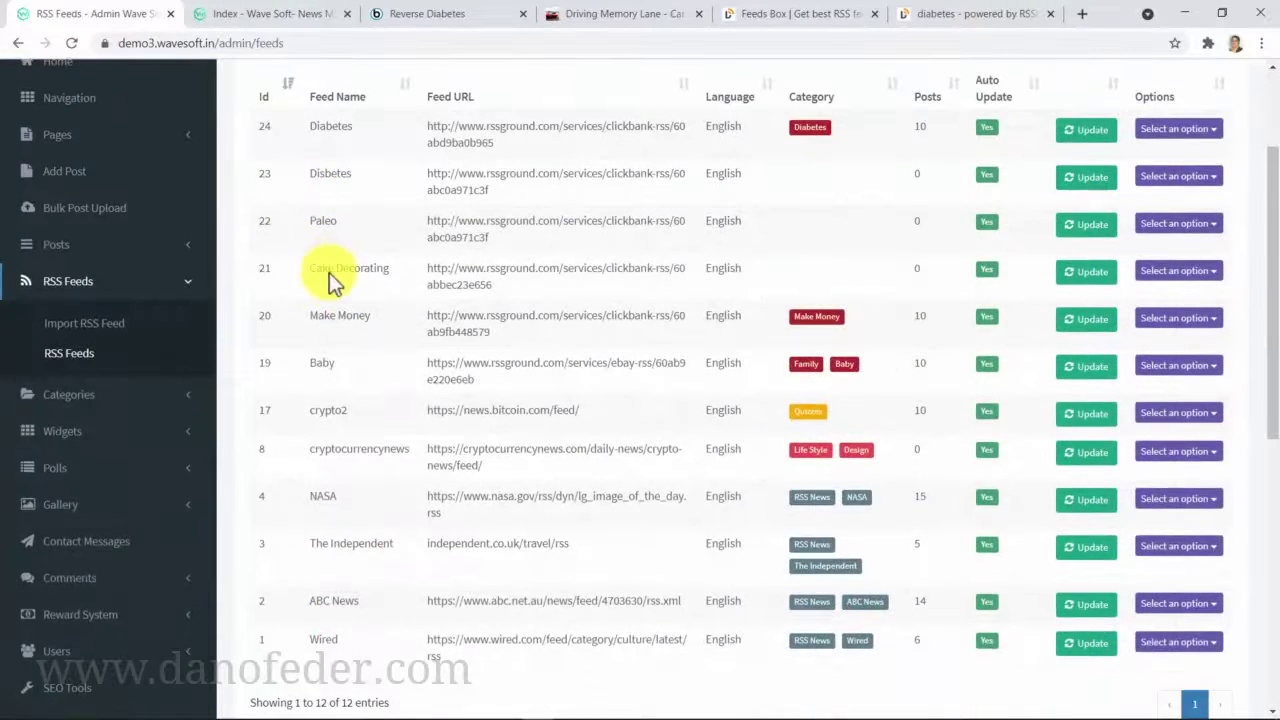
scroll(325, 311, down, 1)
scroll(325, 311, down, 1)
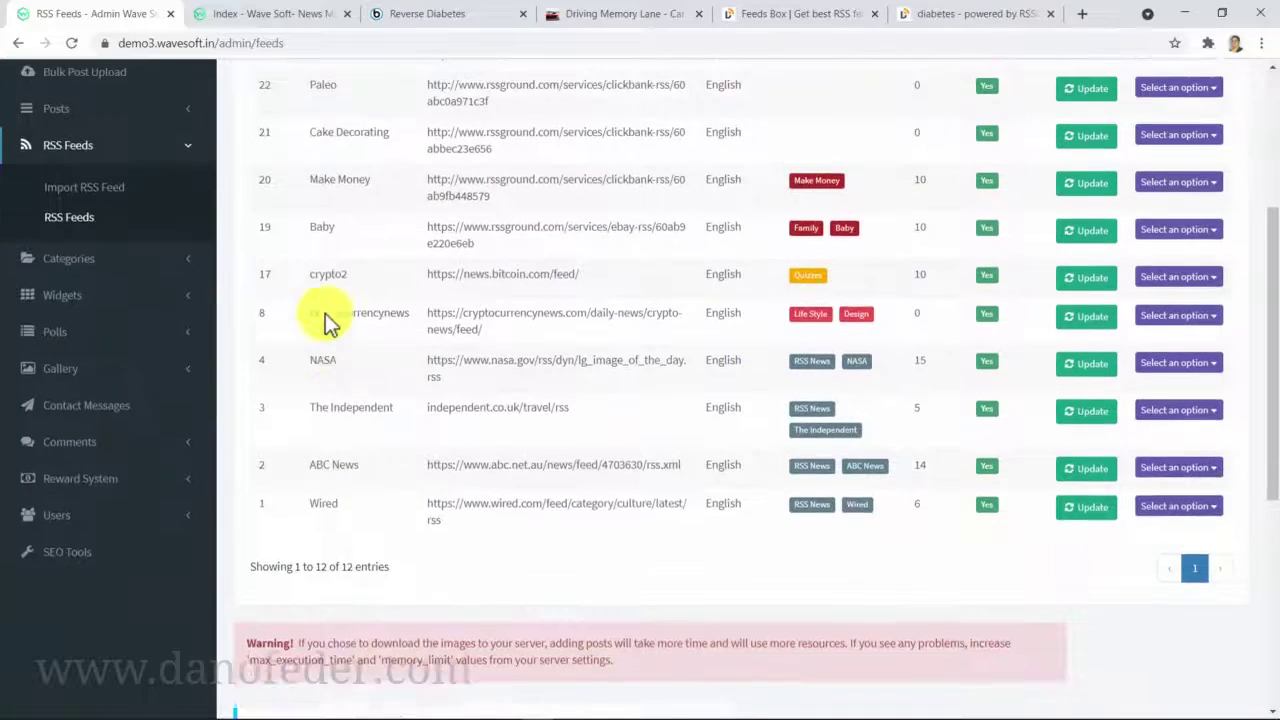
scroll(325, 313, up, 4)
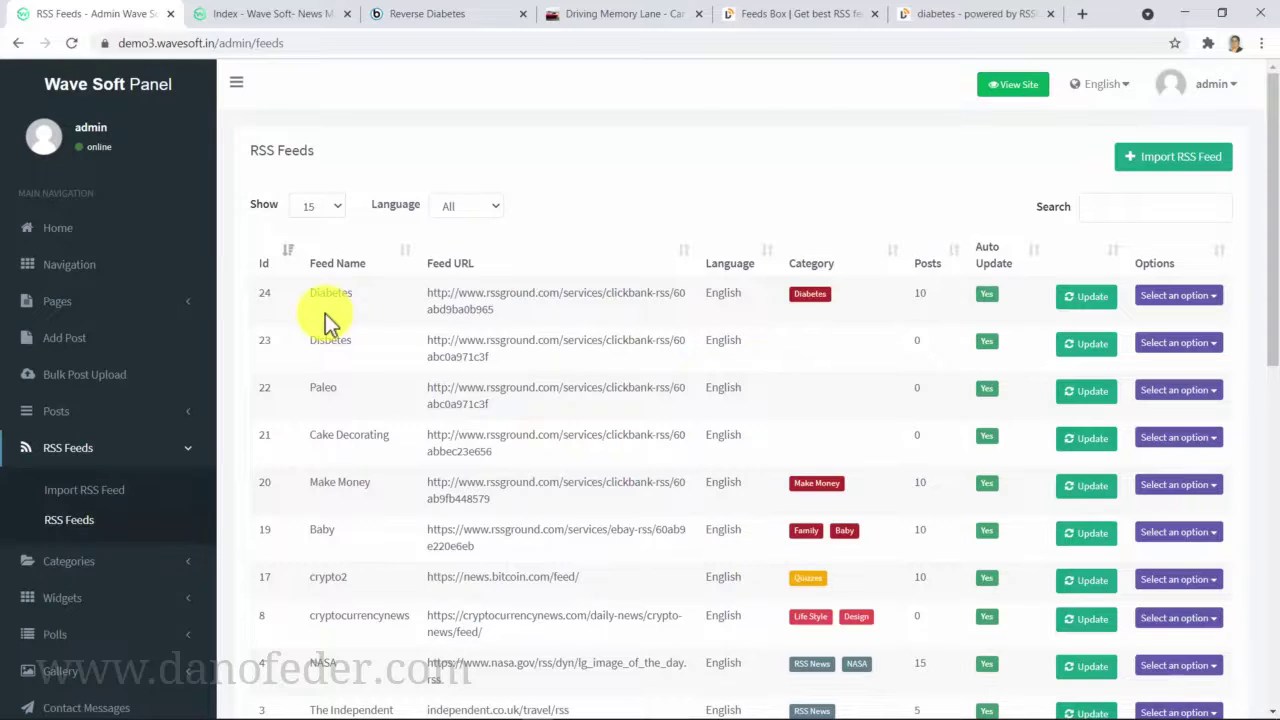
- Browse the post Categories, Widgets and Polls pages of the admin panel
click(90, 561)
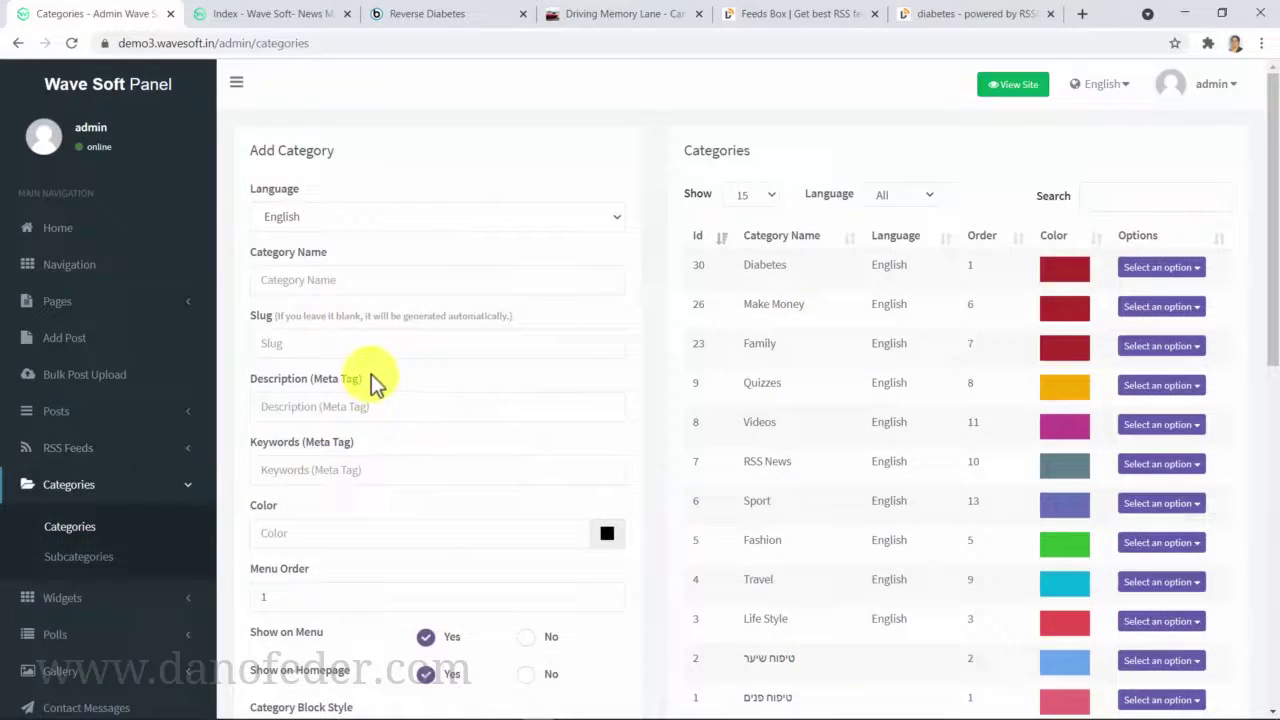
scroll(371, 378, down, 2)
scroll(371, 390, down, 1)
scroll(366, 412, down, 1)
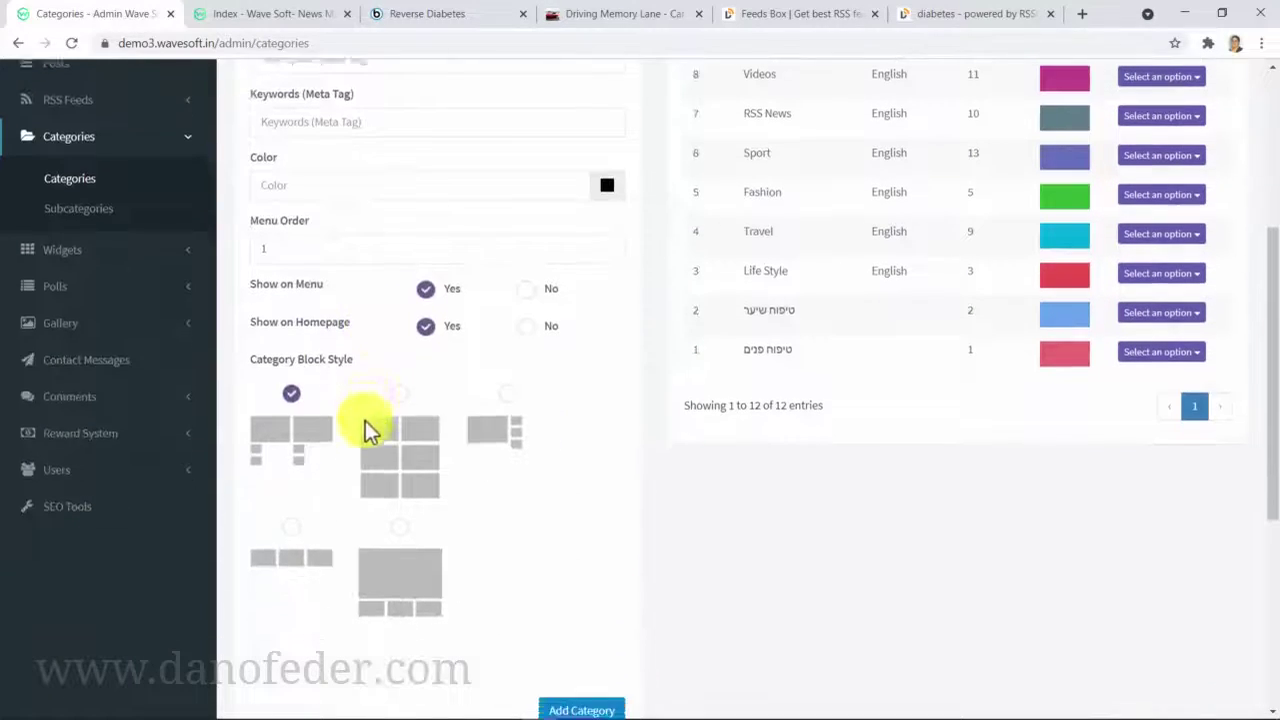
scroll(365, 422, down, 1)
click(60, 593)
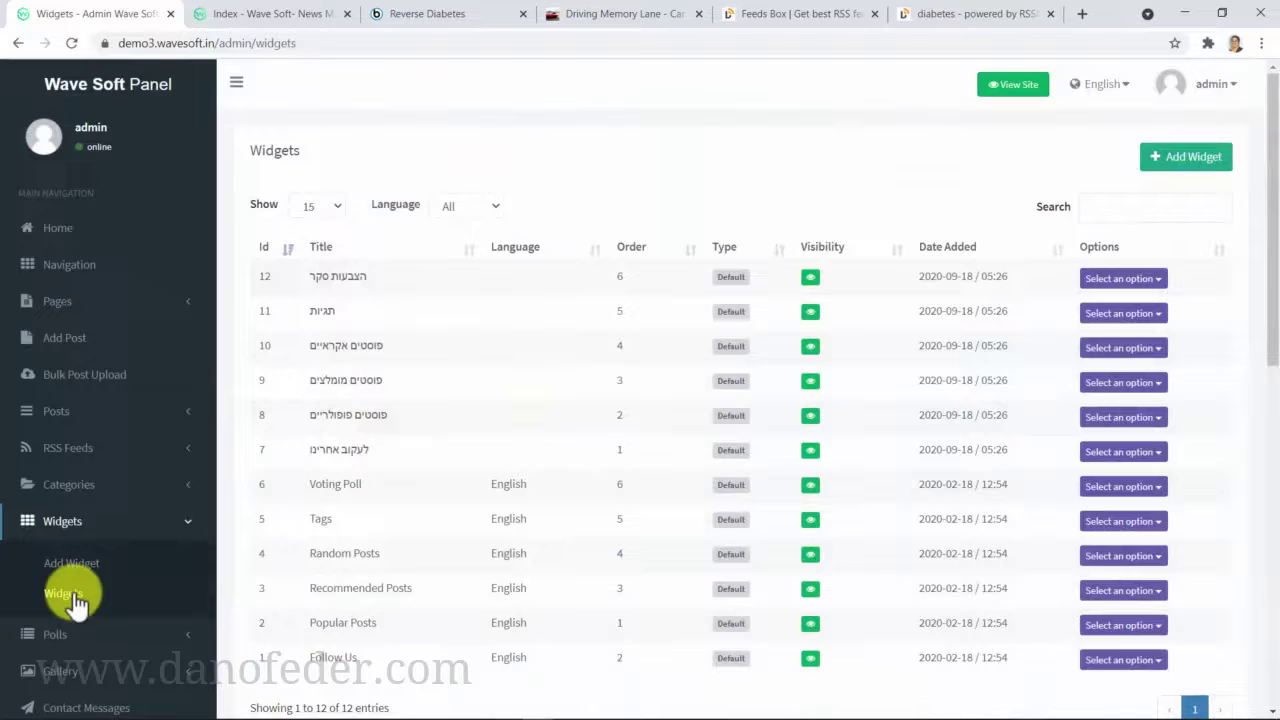
click(72, 634)
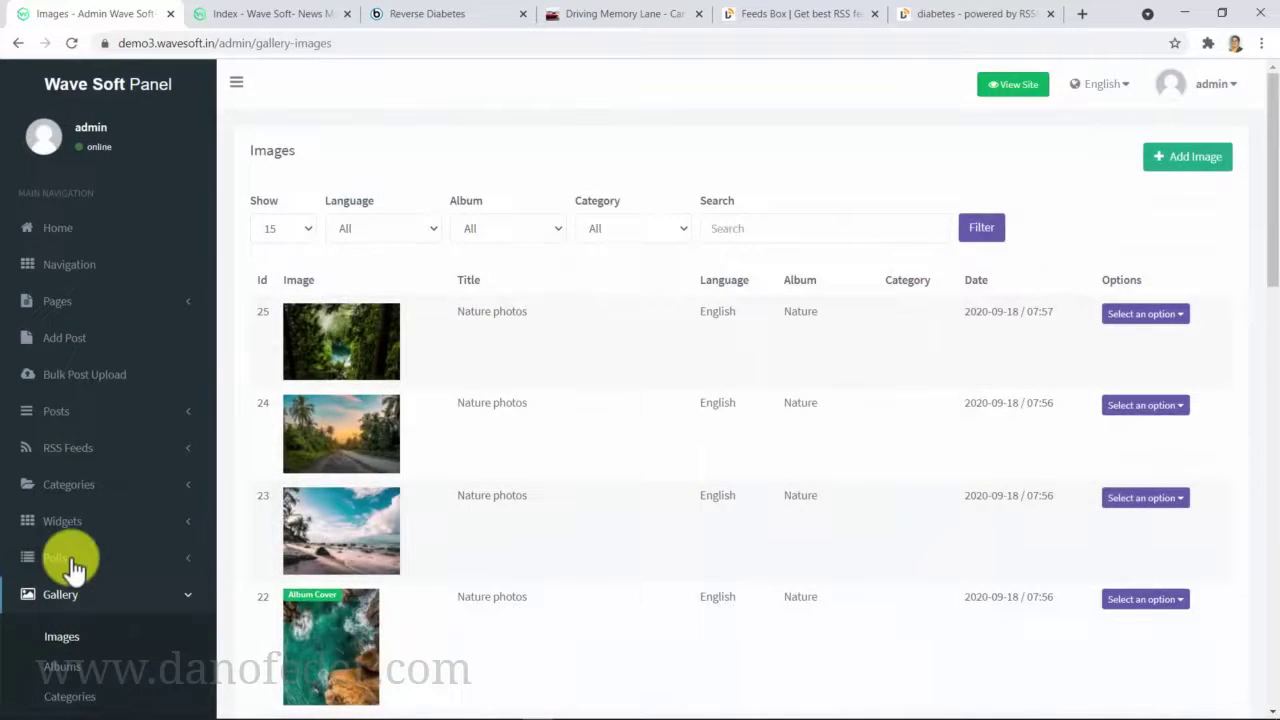
- Expand the Comments and Reward System menus and review each user's earnings
scroll(75, 590, down, 1)
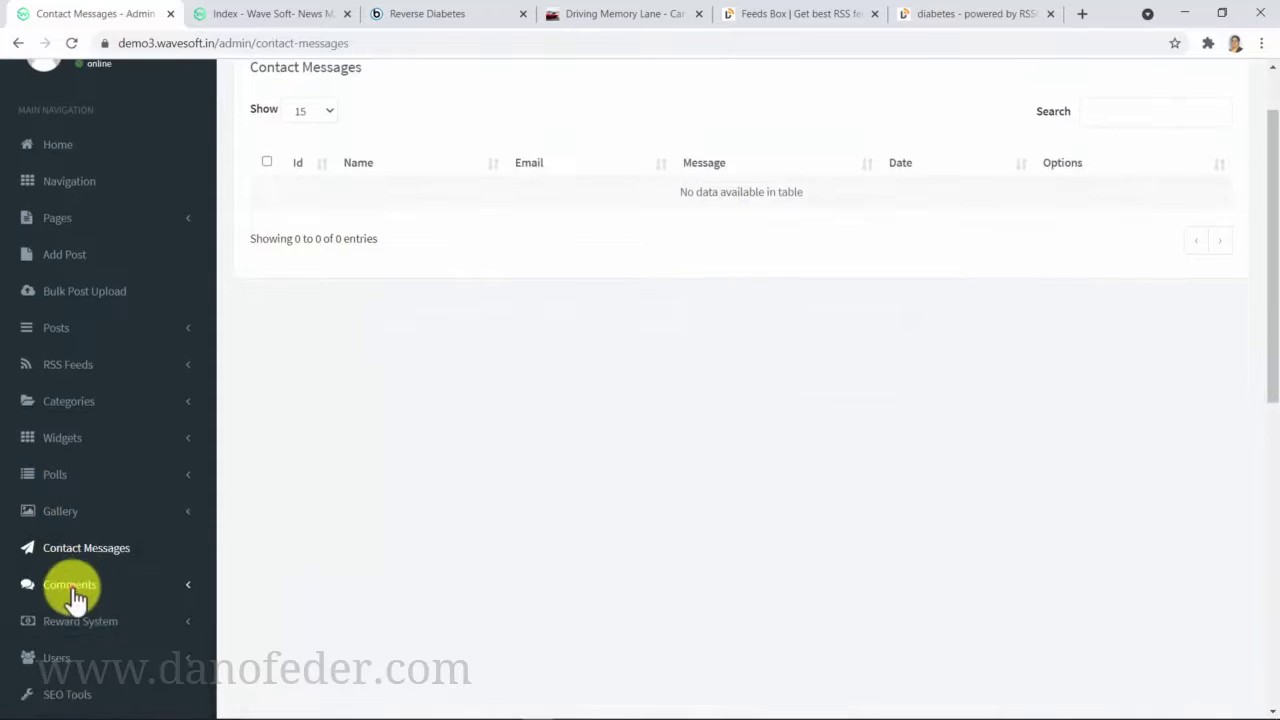
click(73, 590)
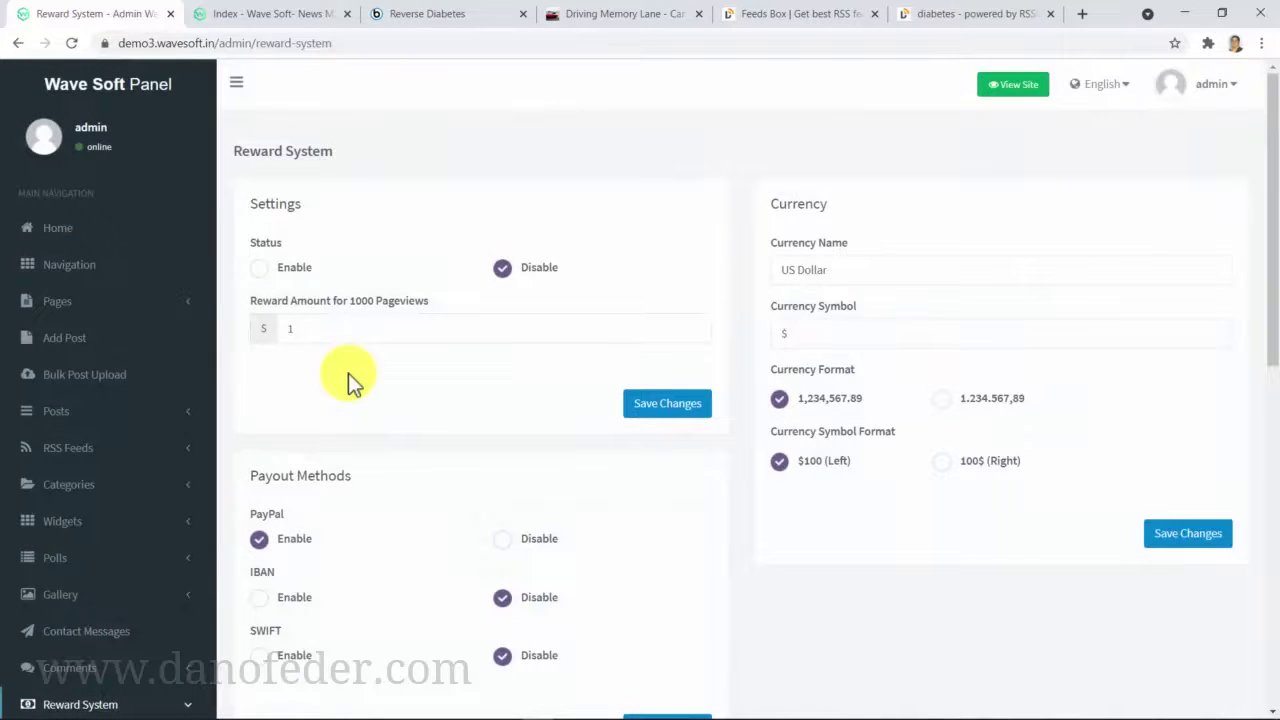
scroll(160, 570, down, 2)
click(120, 540)
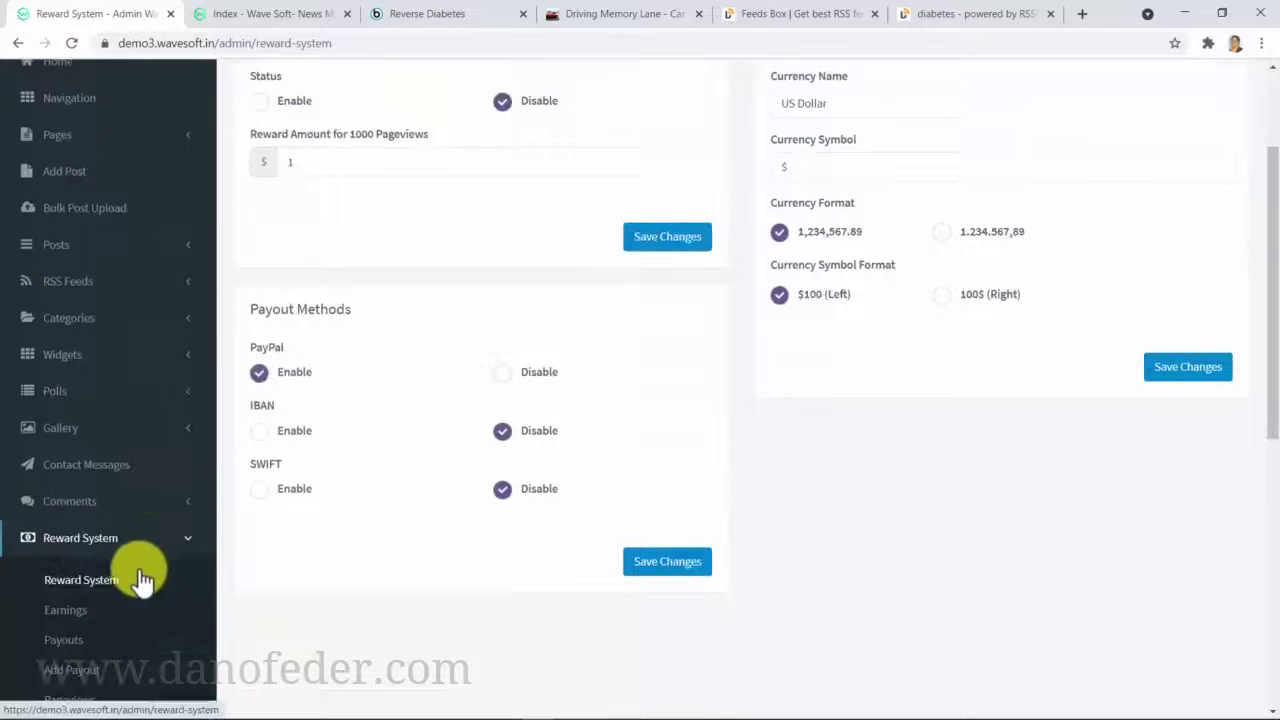
click(84, 610)
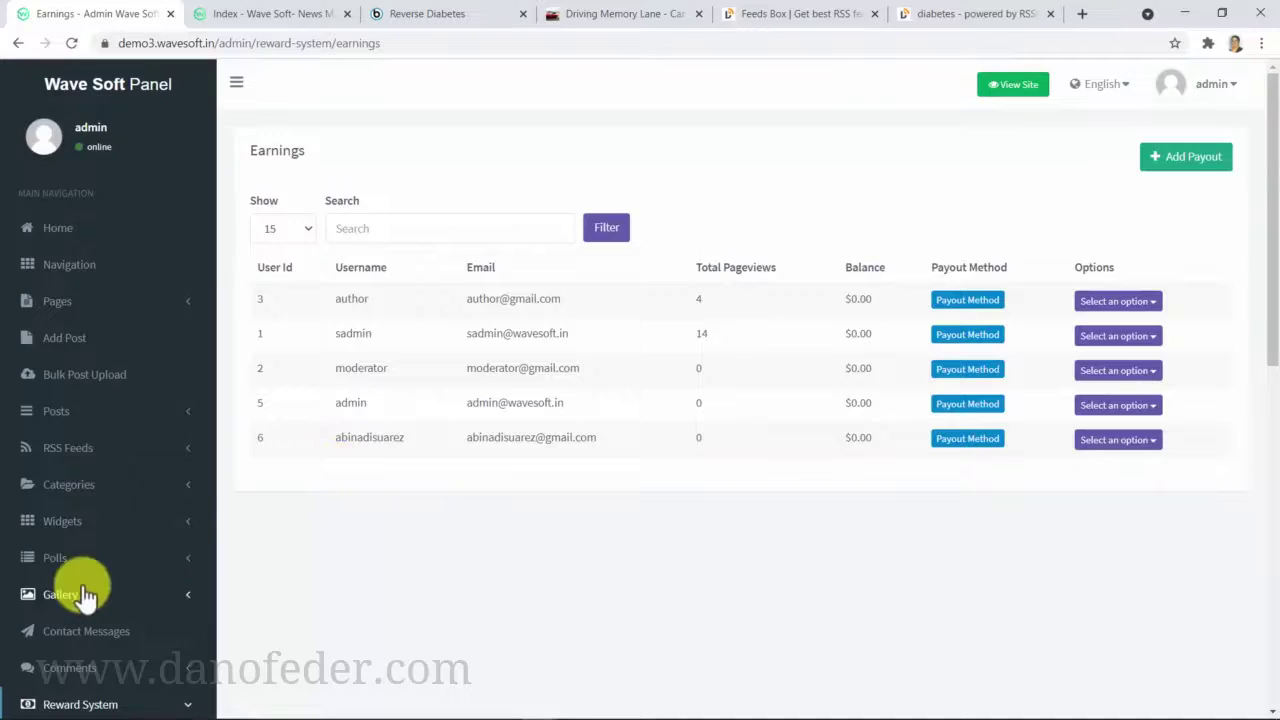
scroll(100, 590, down, 3)
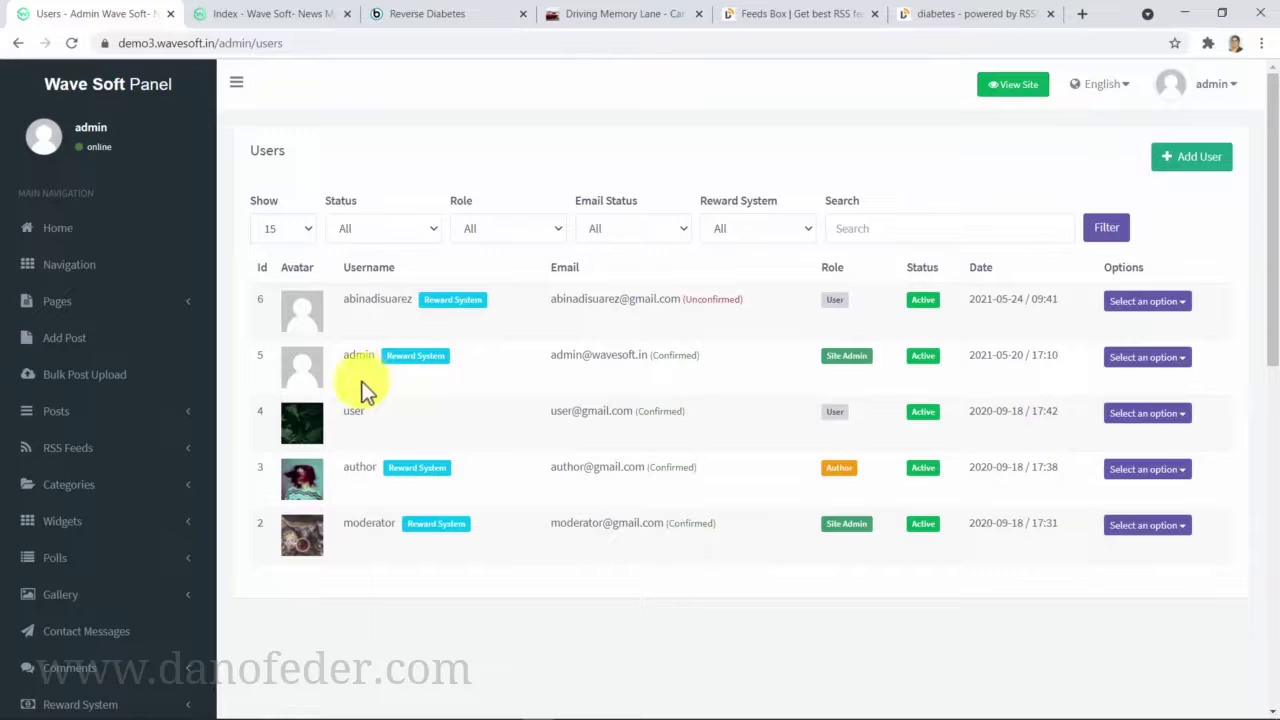
- Scroll the admin sidebar and open the SEO Tools page
scroll(140, 520, down, 5)
click(72, 338)
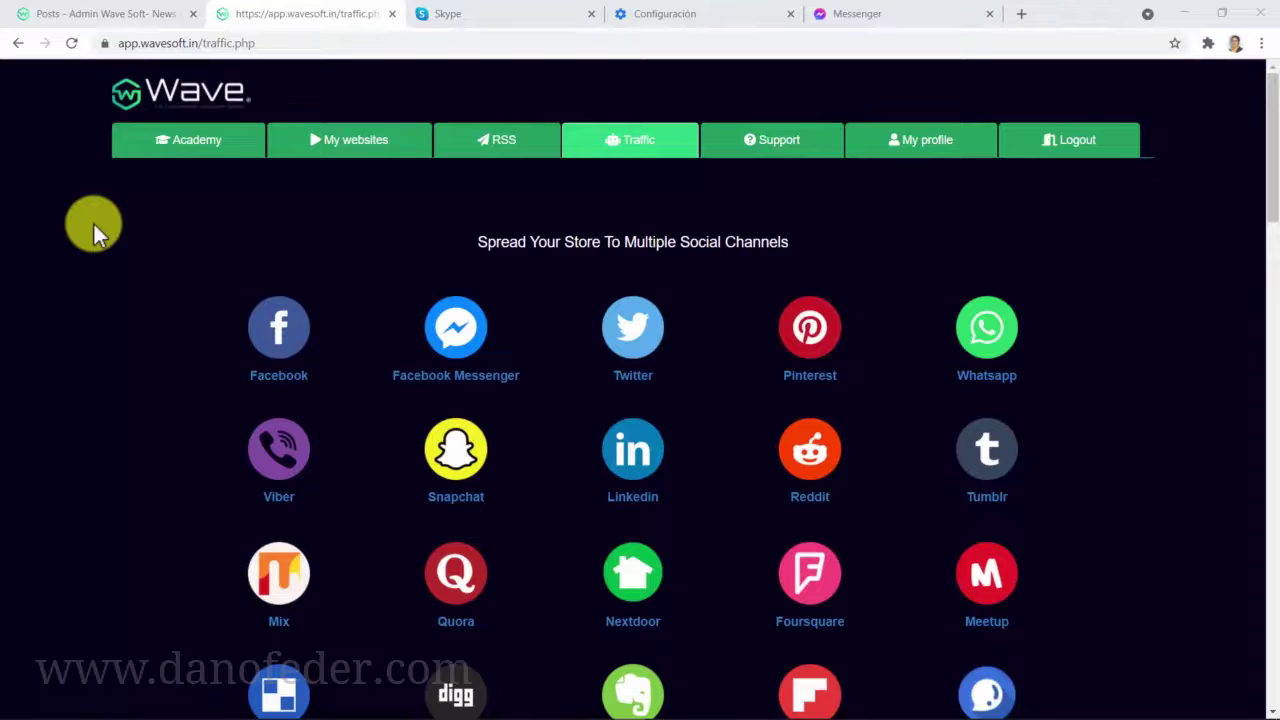
scroll(94, 224, down, 1)
scroll(94, 224, down, 2)
scroll(94, 224, down, 1)
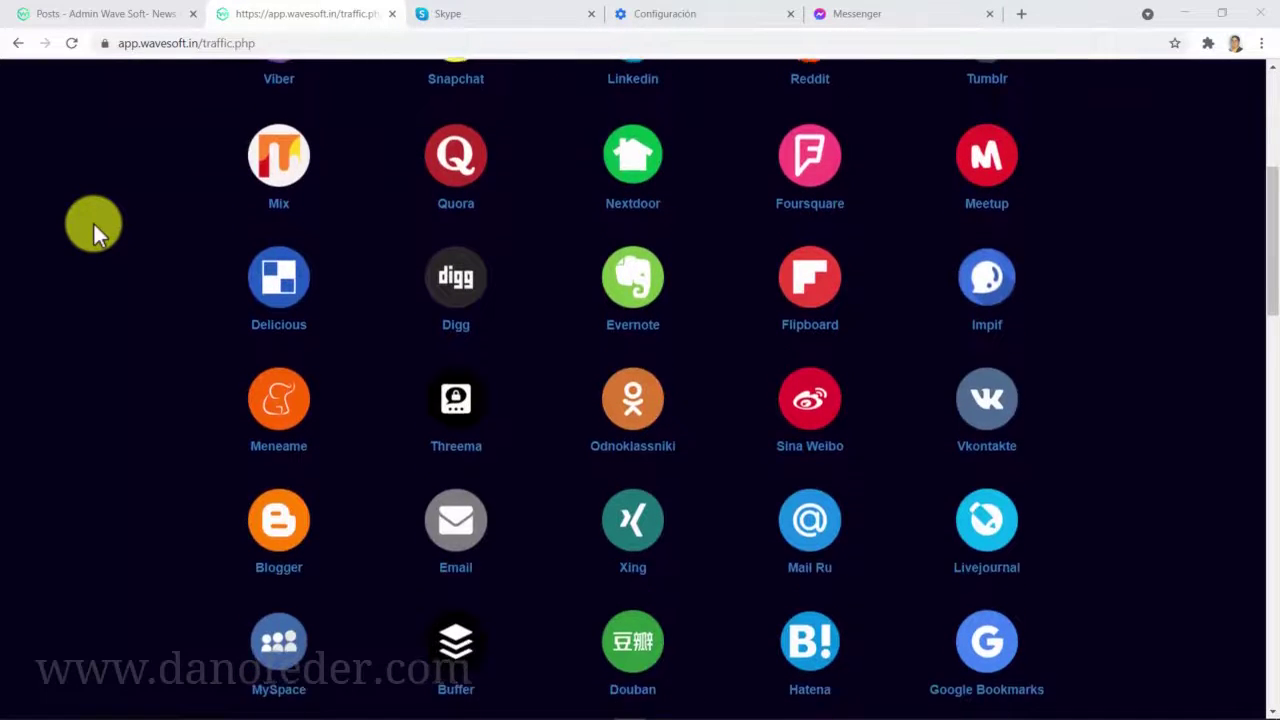
scroll(94, 224, down, 3)
scroll(94, 224, down, 1)
scroll(94, 224, down, 2)
scroll(94, 224, down, 2)
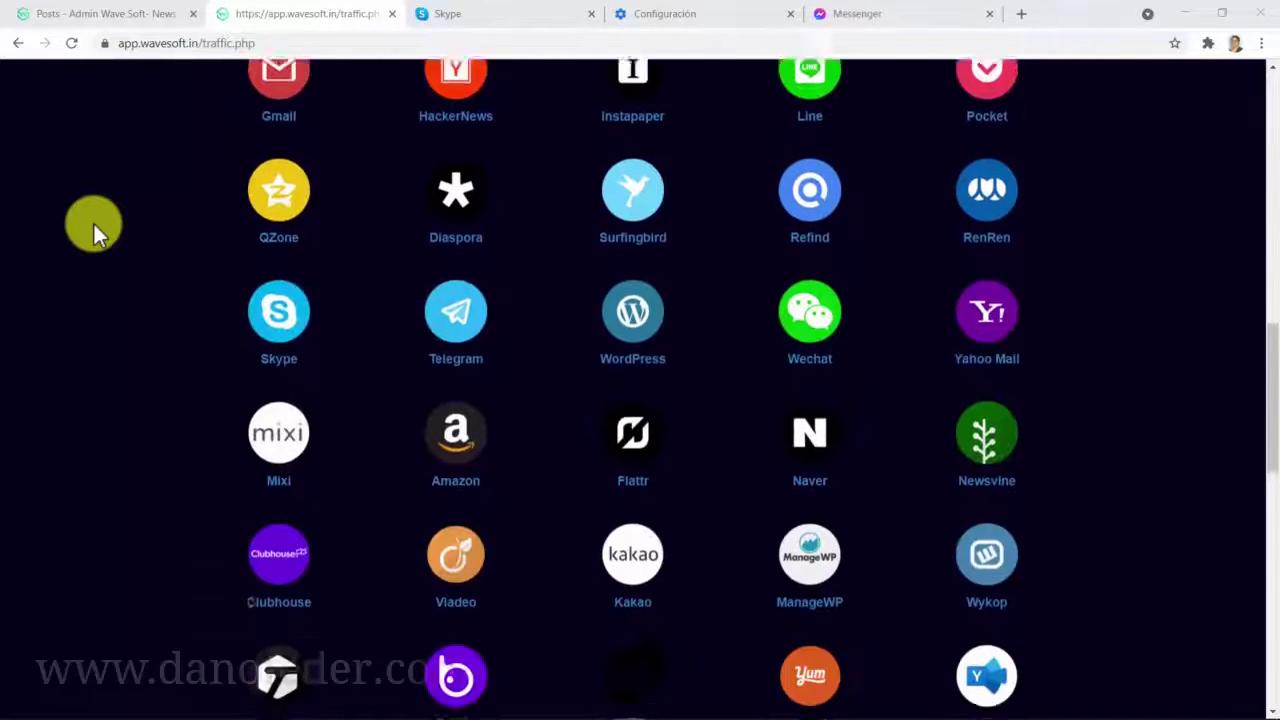
scroll(94, 224, down, 1)
scroll(94, 224, down, 1)
scroll(94, 224, down, 2)
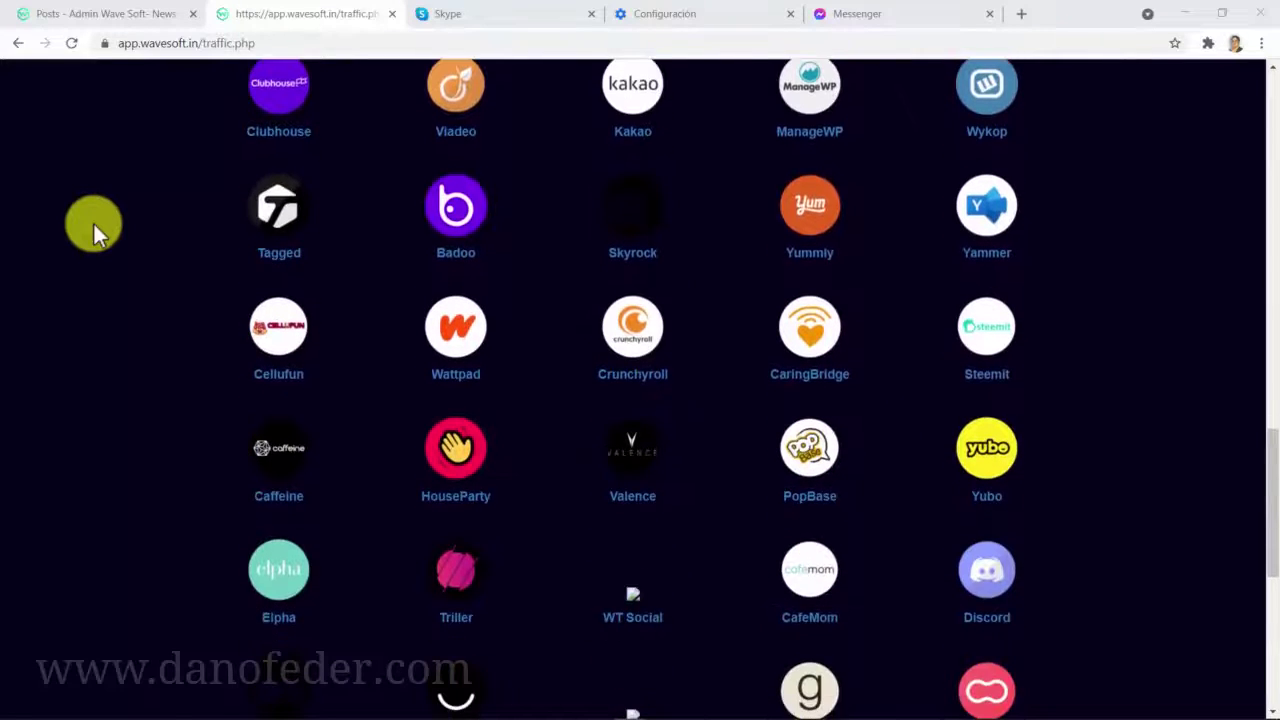
scroll(94, 224, down, 3)
scroll(94, 224, down, 2)
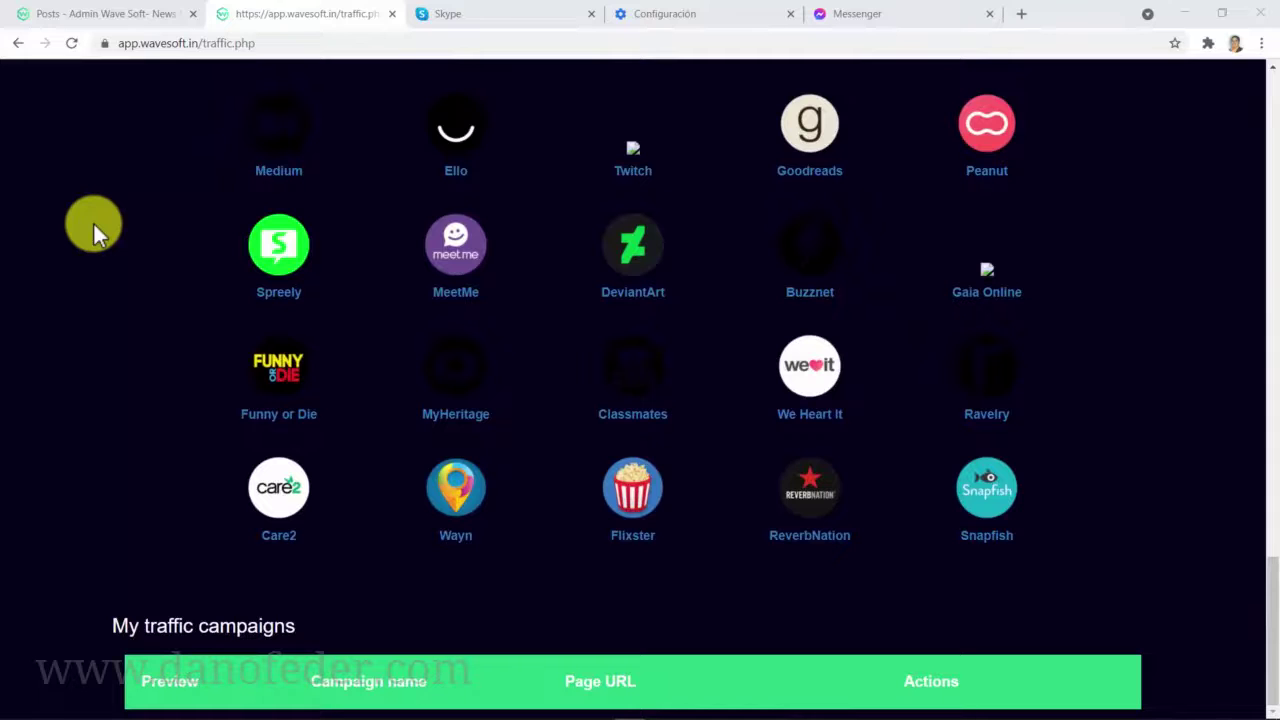
scroll(94, 224, up, 1)
scroll(94, 224, up, 2)
scroll(94, 224, up, 1)
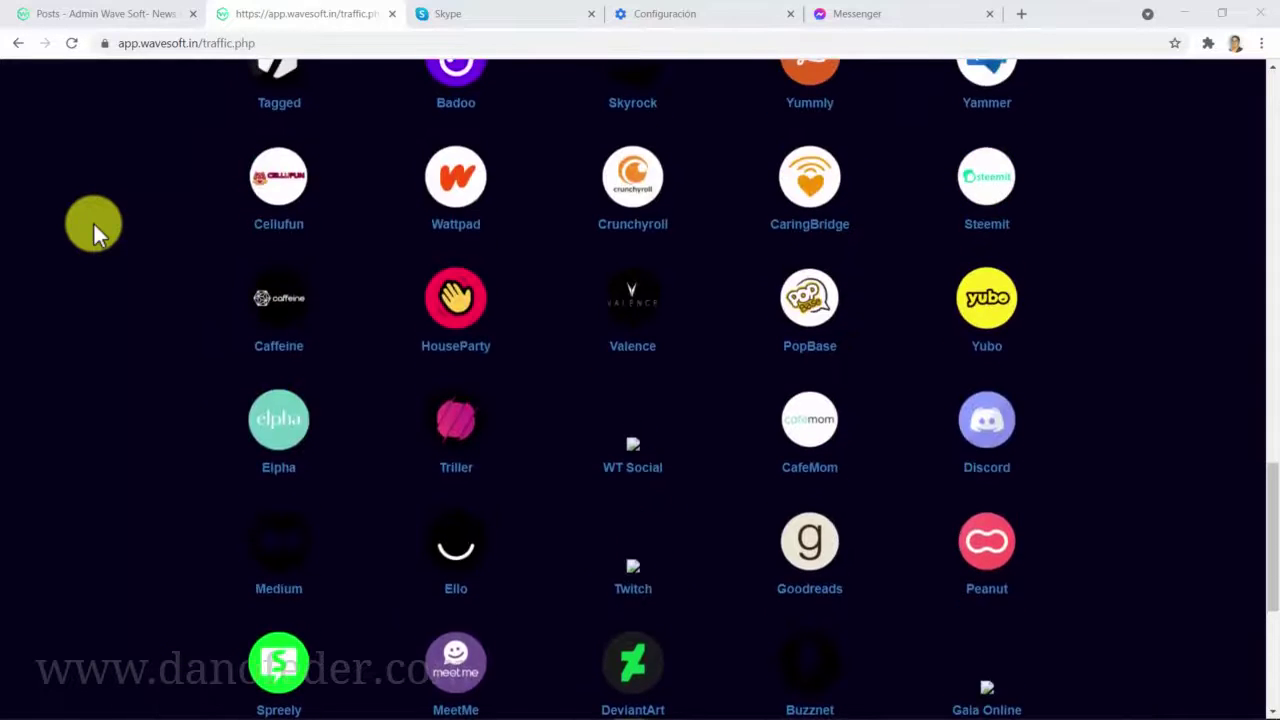
scroll(94, 224, up, 2)
scroll(94, 224, up, 1)
scroll(94, 224, up, 2)
scroll(94, 224, up, 2)
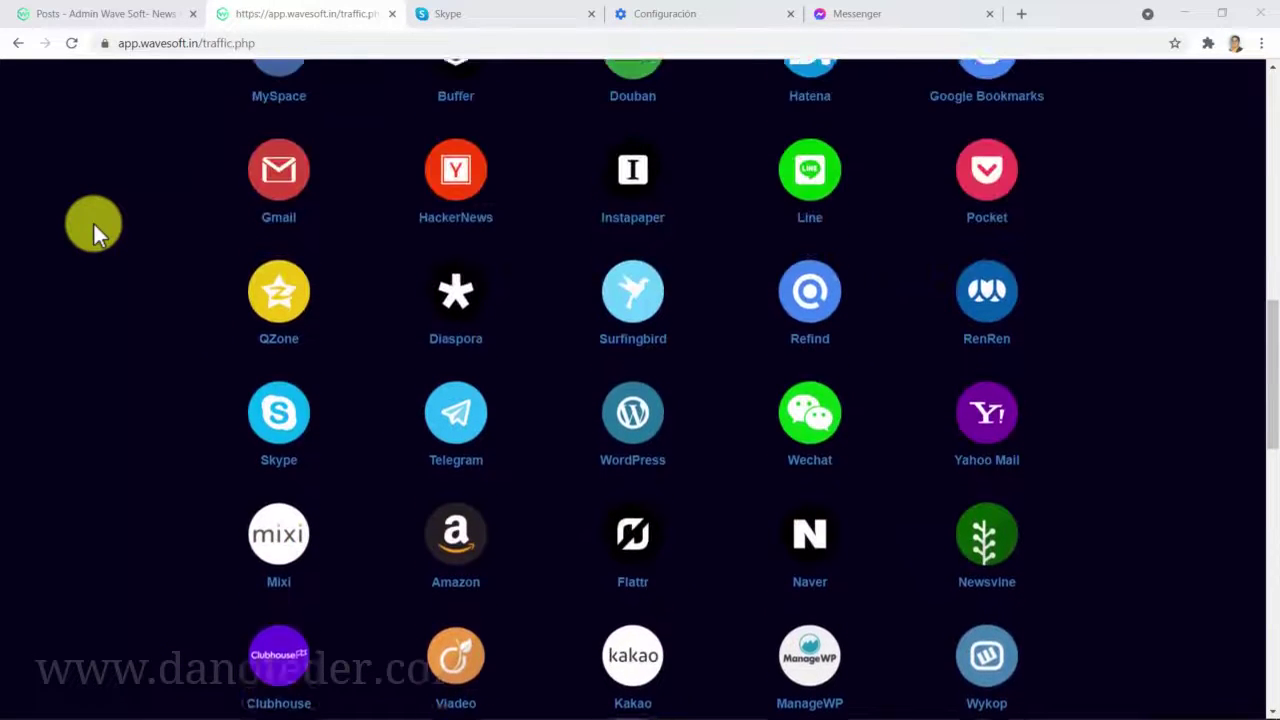
scroll(94, 224, up, 2)
scroll(94, 224, up, 2)
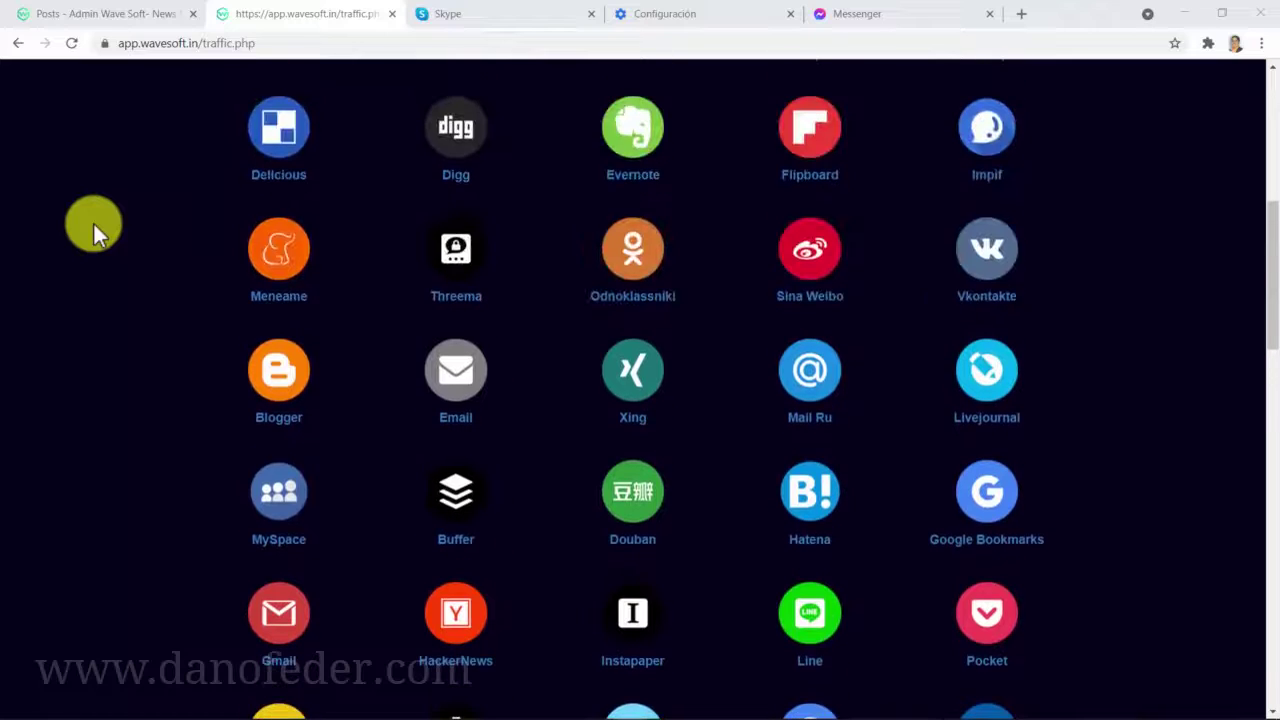
scroll(94, 224, up, 1)
scroll(94, 224, up, 1)
scroll(94, 224, up, 2)
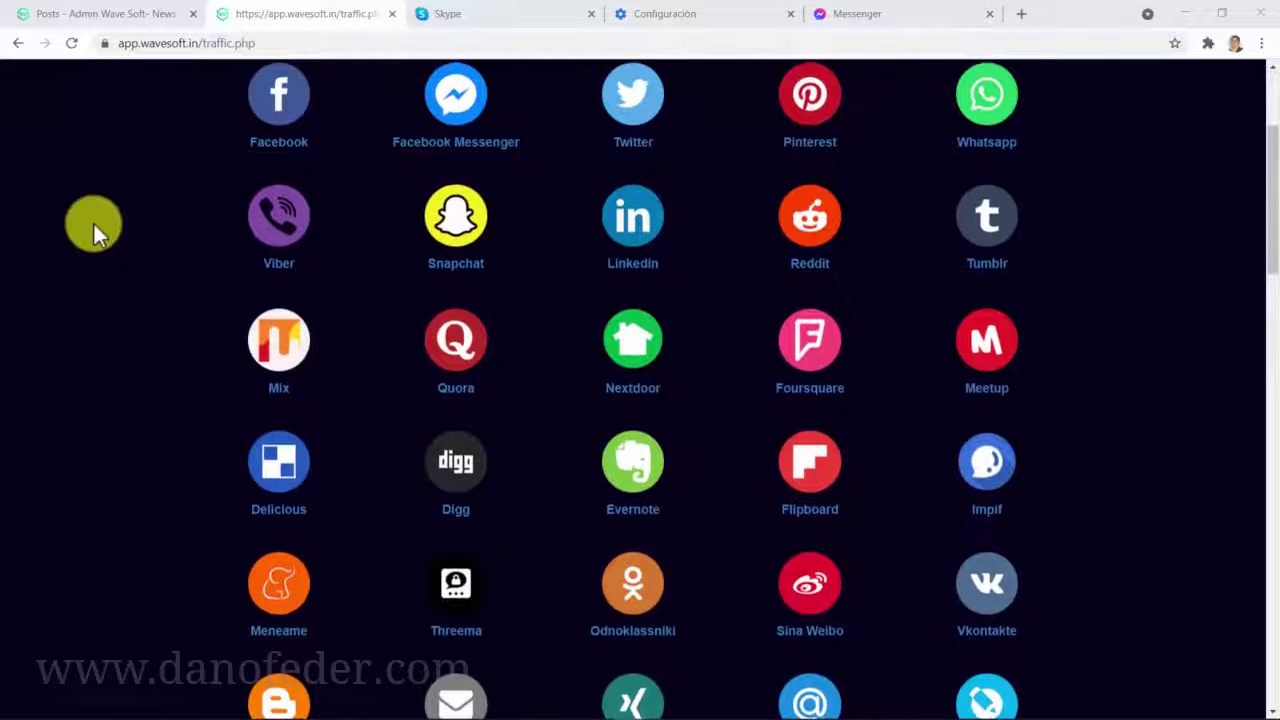
scroll(94, 224, up, 2)
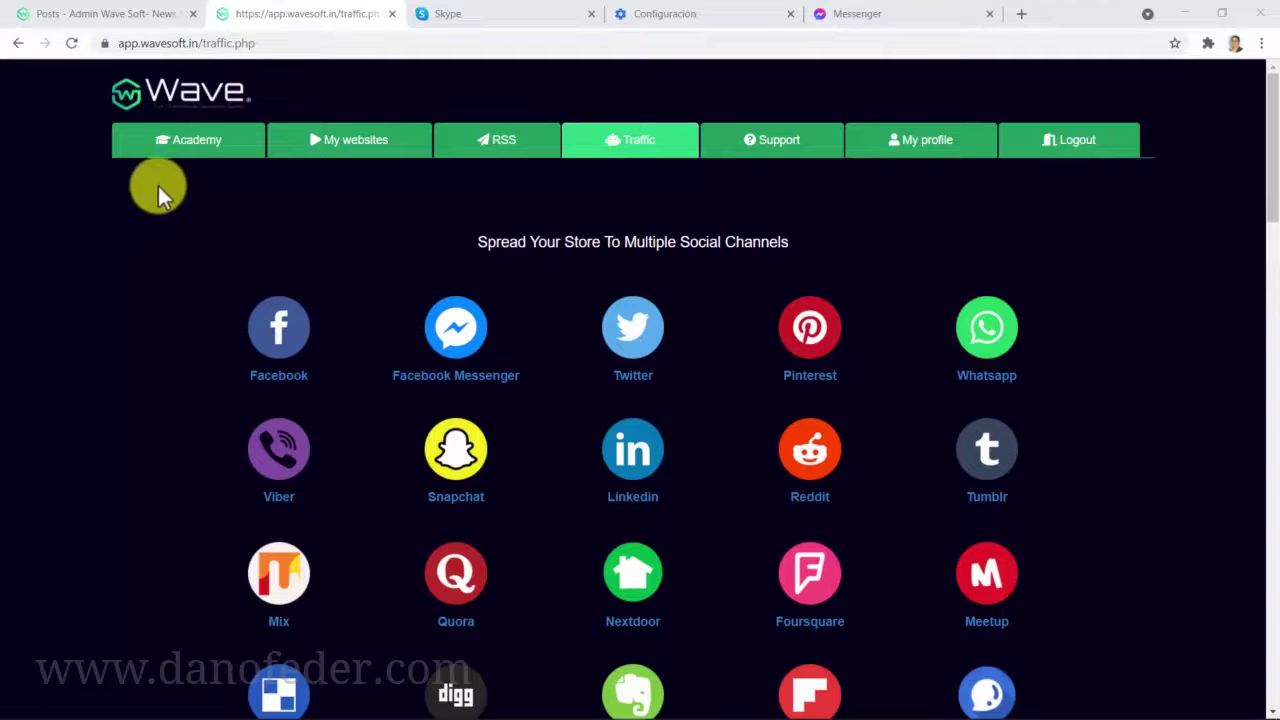
- Open the Academy page from the members area's top navigation bar
click(195, 157)
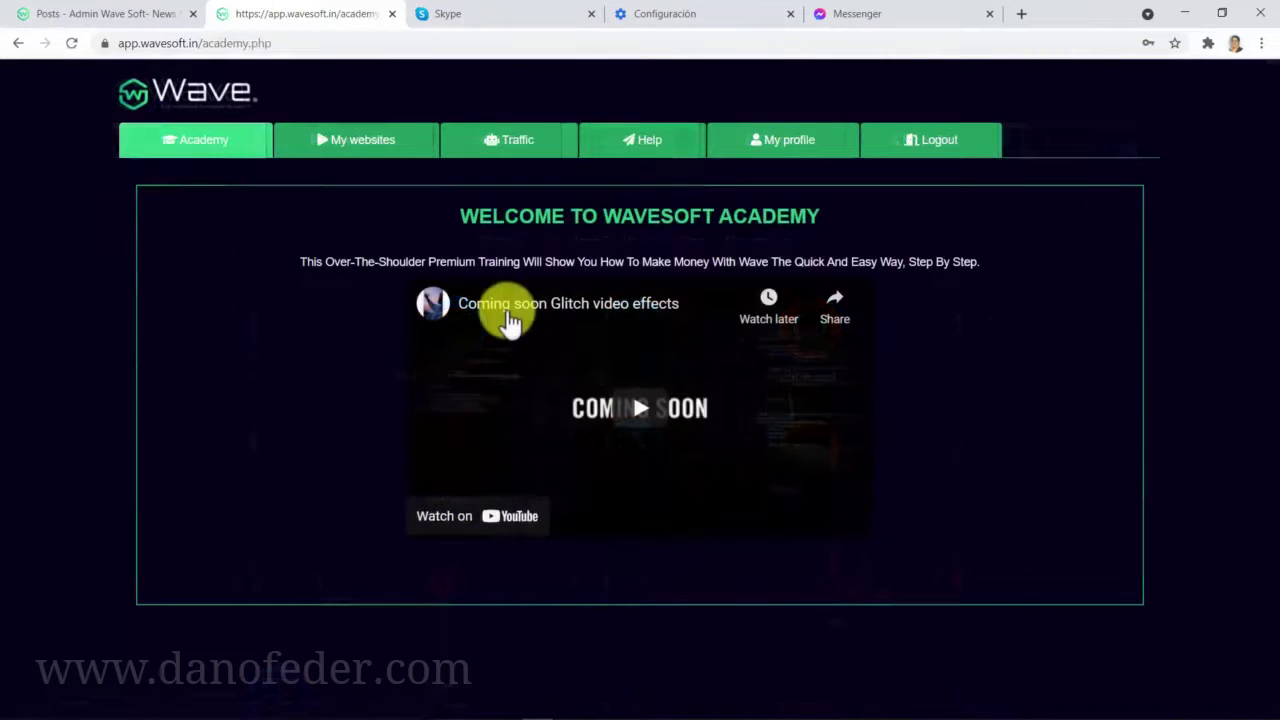